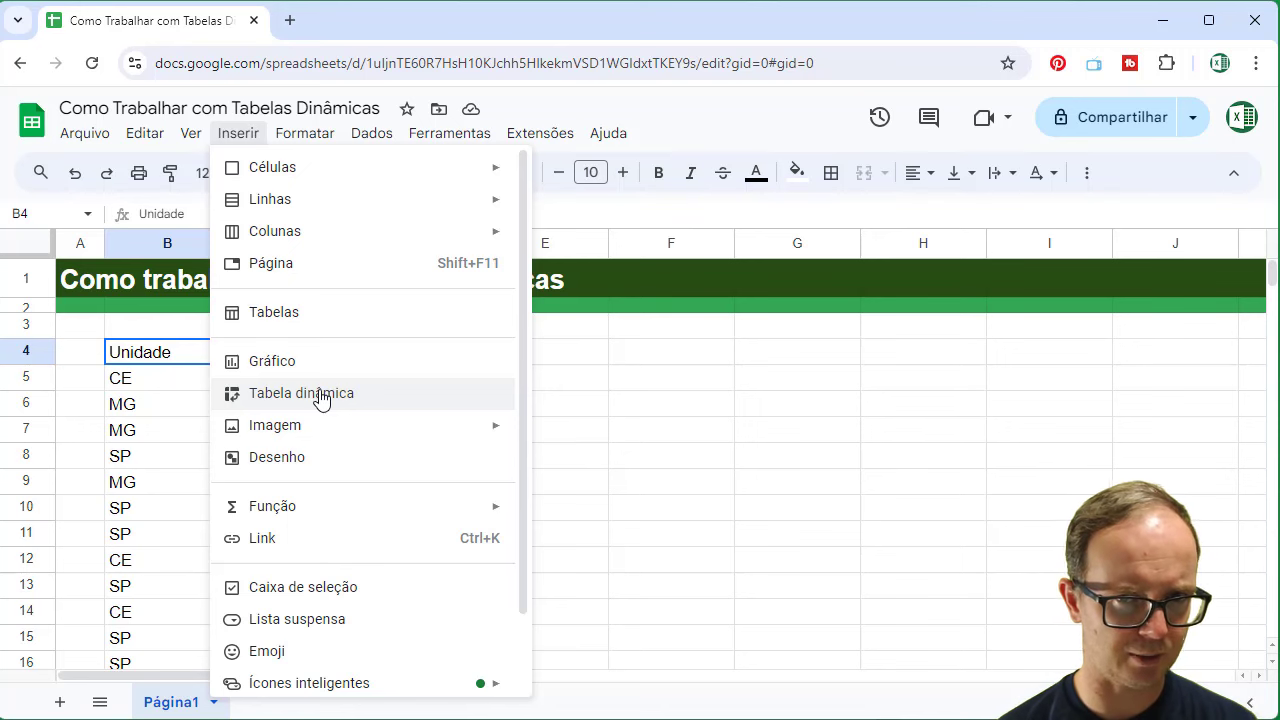
# - Create a pivot table on a new sheet from the range B4:D81 of Página1
pyautogui.click(572, 437)
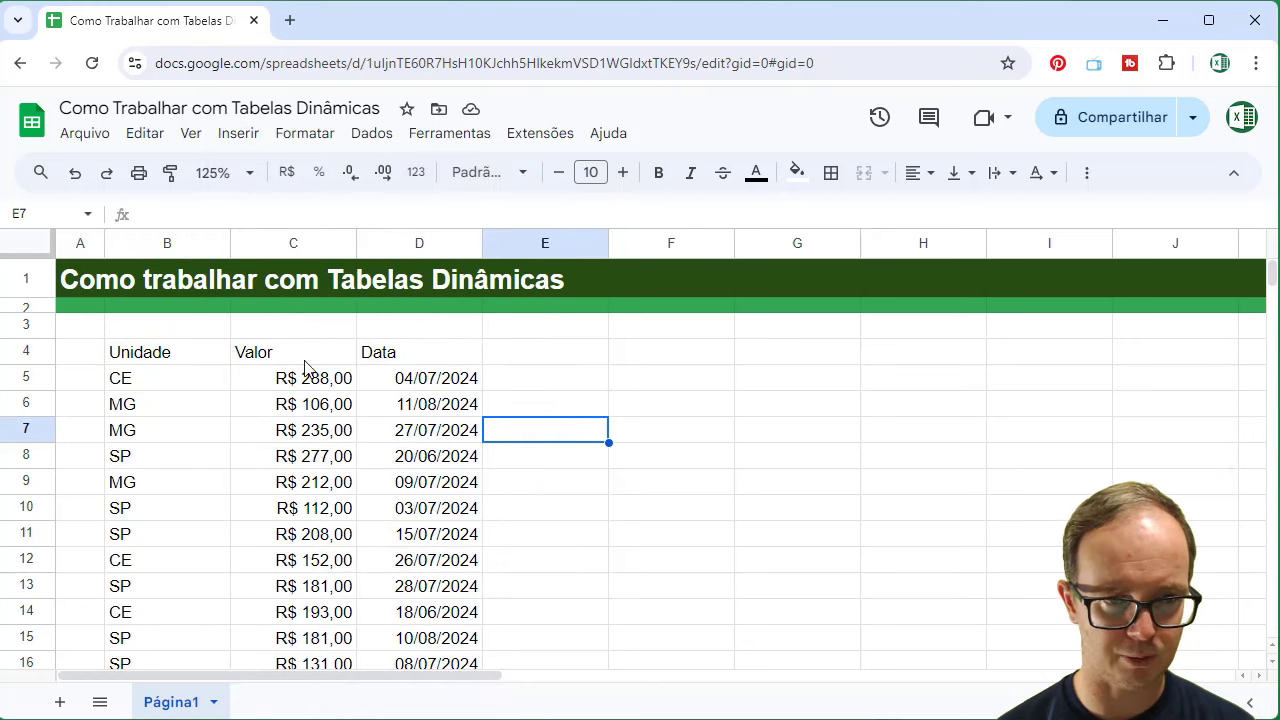
pyautogui.click(193, 353)
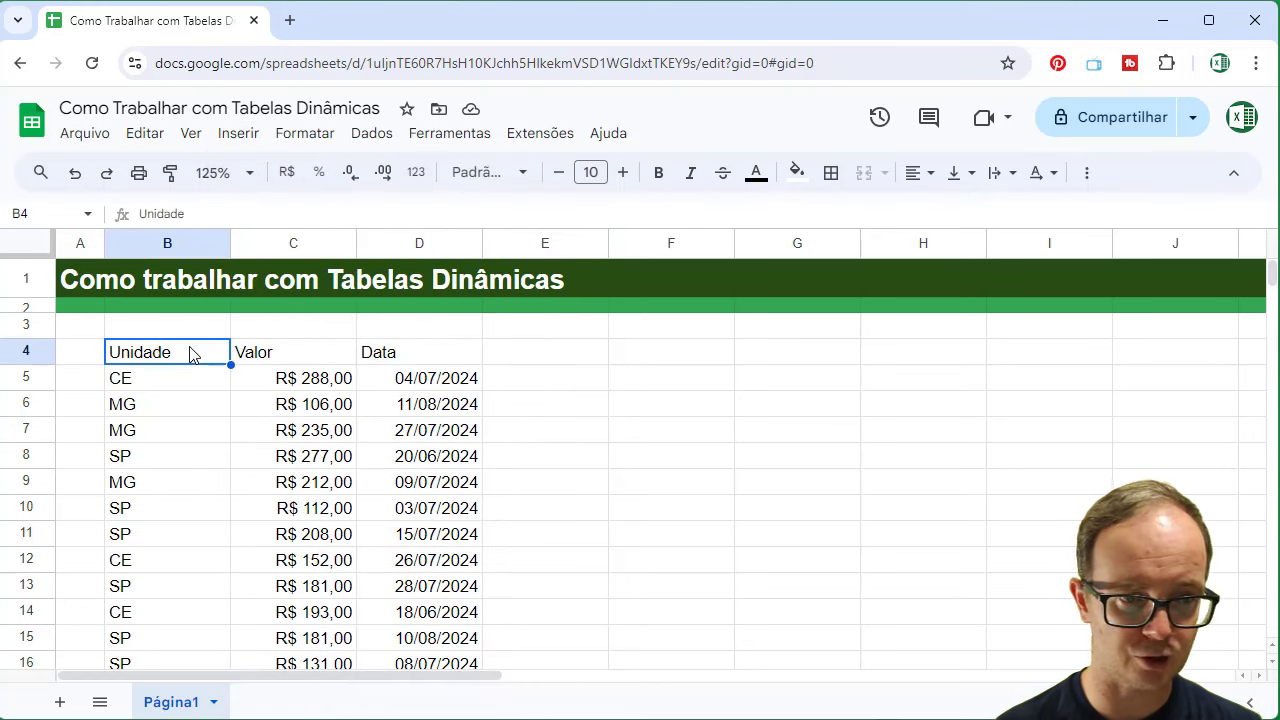
pyautogui.hotkey('shift', 'Right')
pyautogui.hotkey('shift', 'Right')
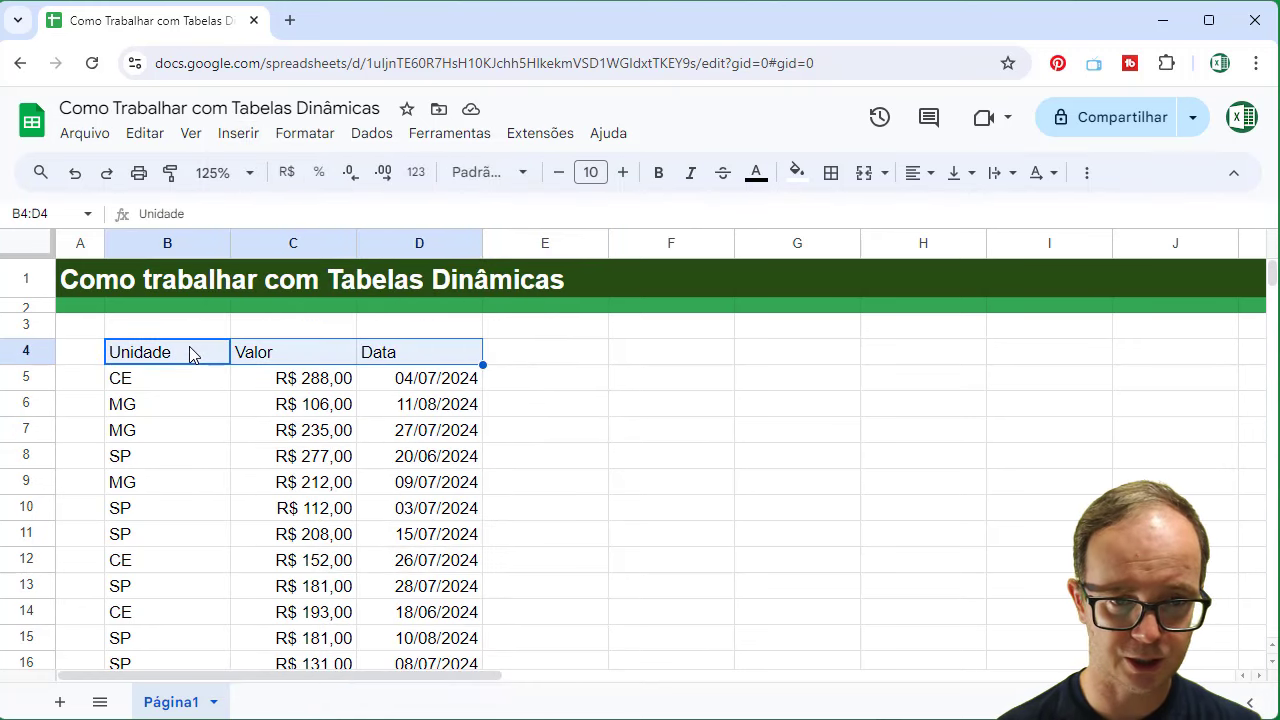
pyautogui.hotkey('ctrl', 'shift', 'Down')
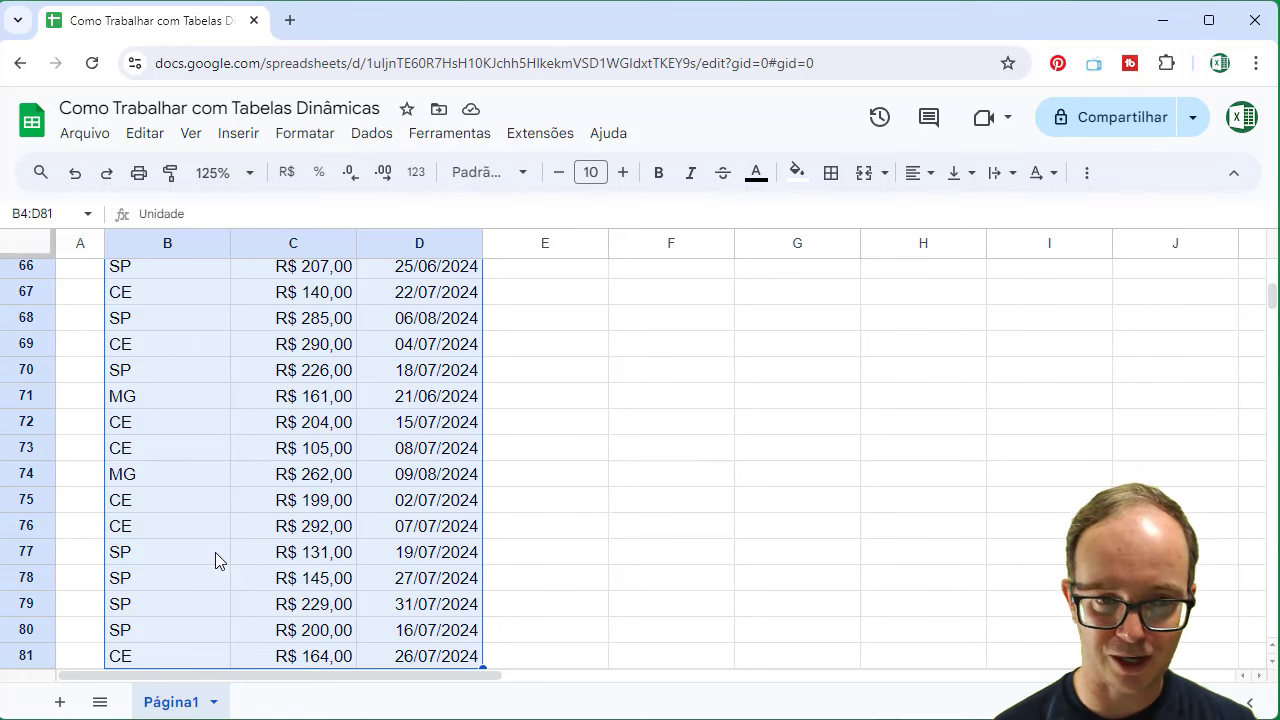
pyautogui.click(240, 140)
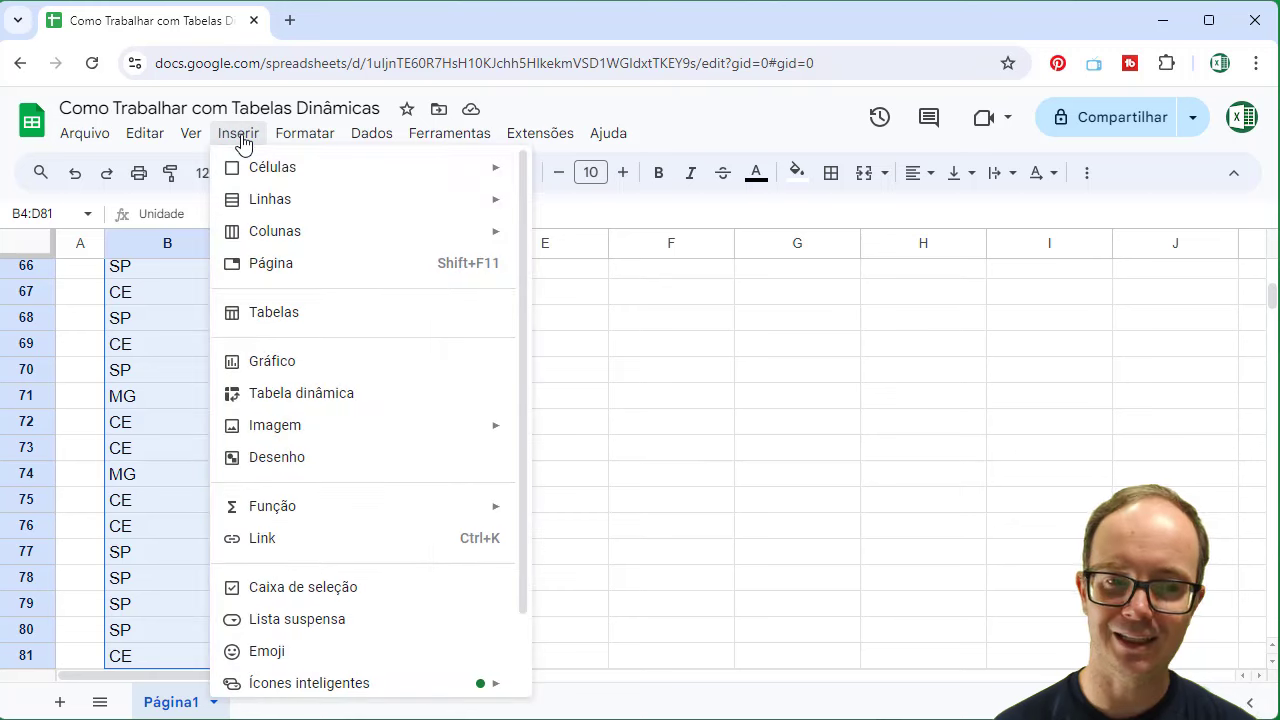
pyautogui.click(273, 404)
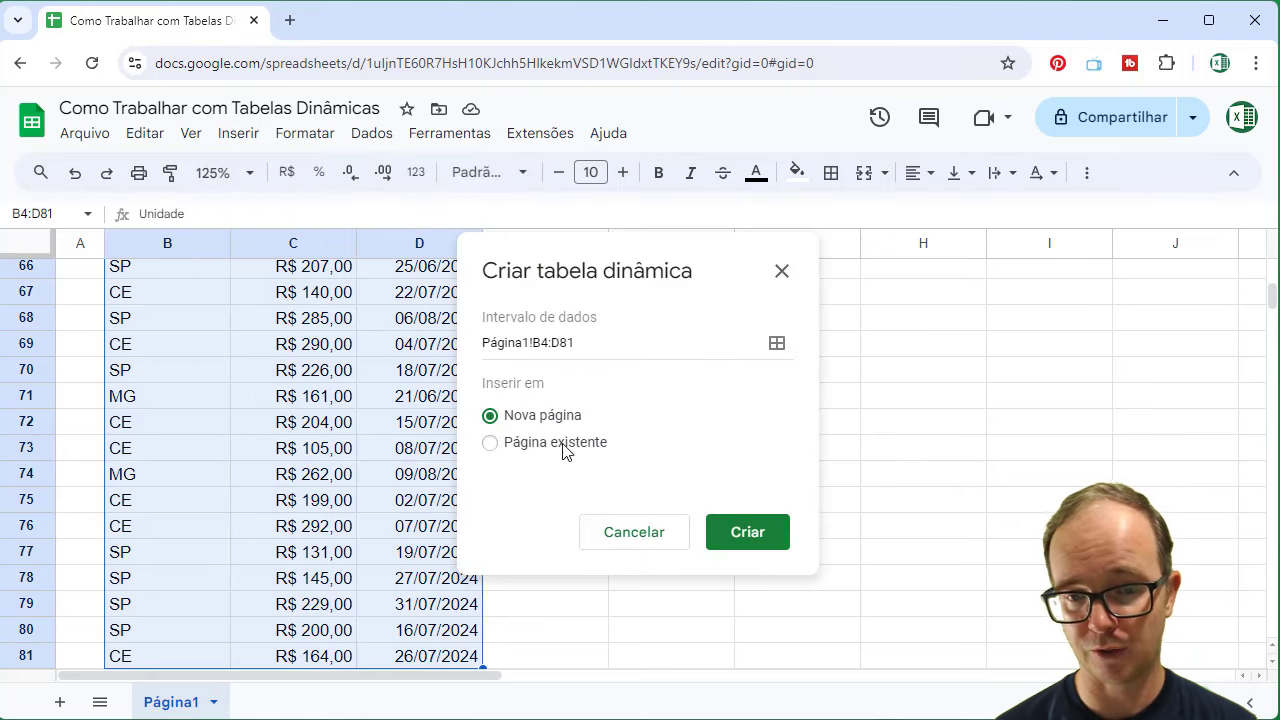
pyautogui.click(737, 534)
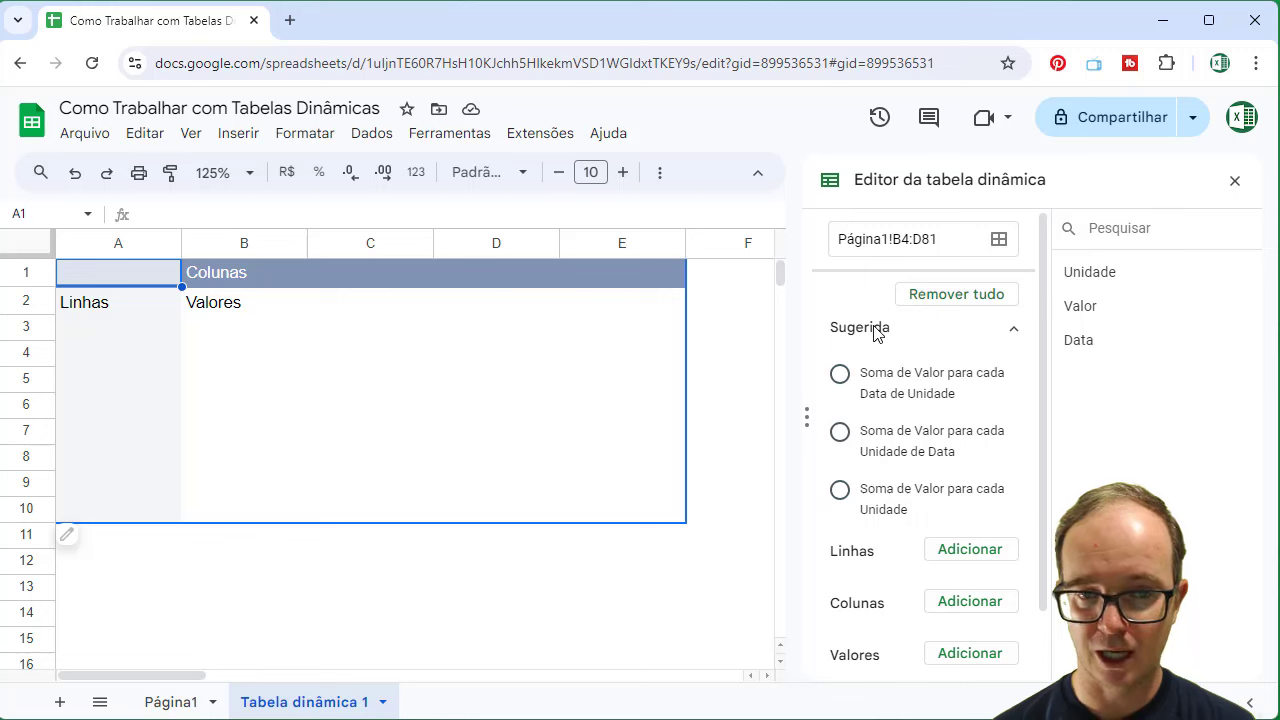
# - Try the three suggested pivot table layouts in turn, ending with the sum of Valor for each Unidade
pyautogui.click(840, 374)
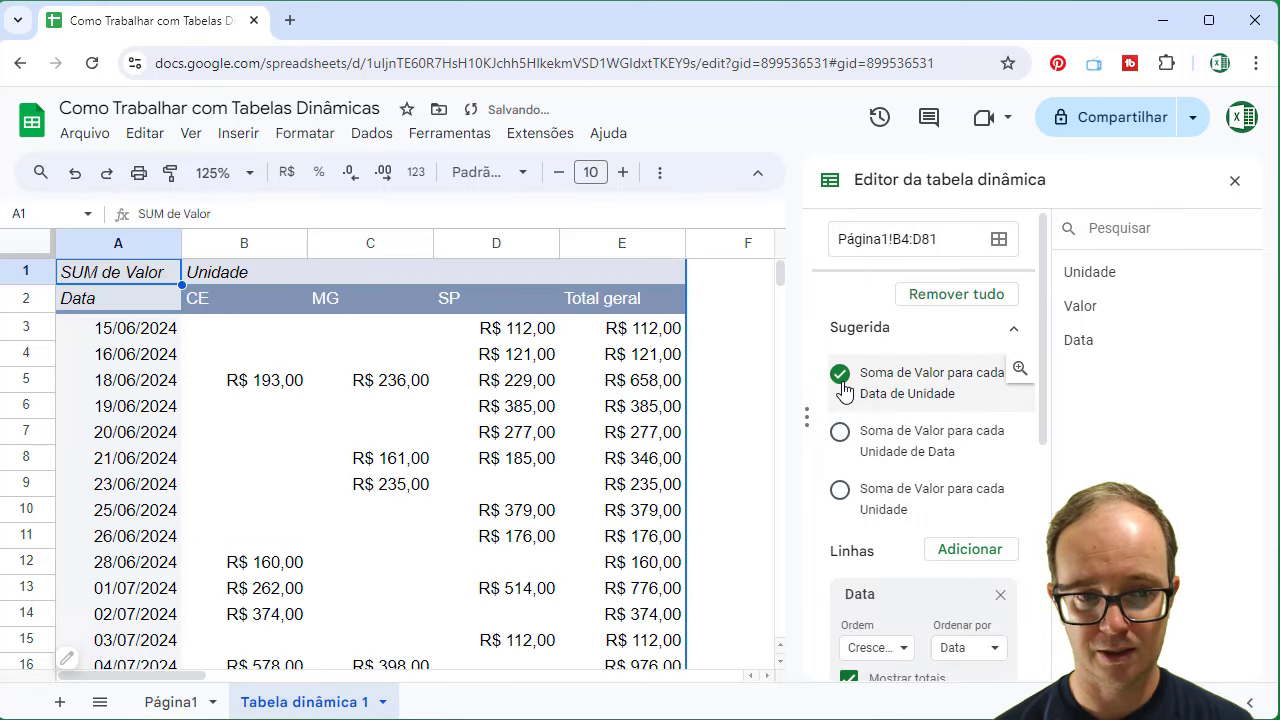
pyautogui.click(840, 432)
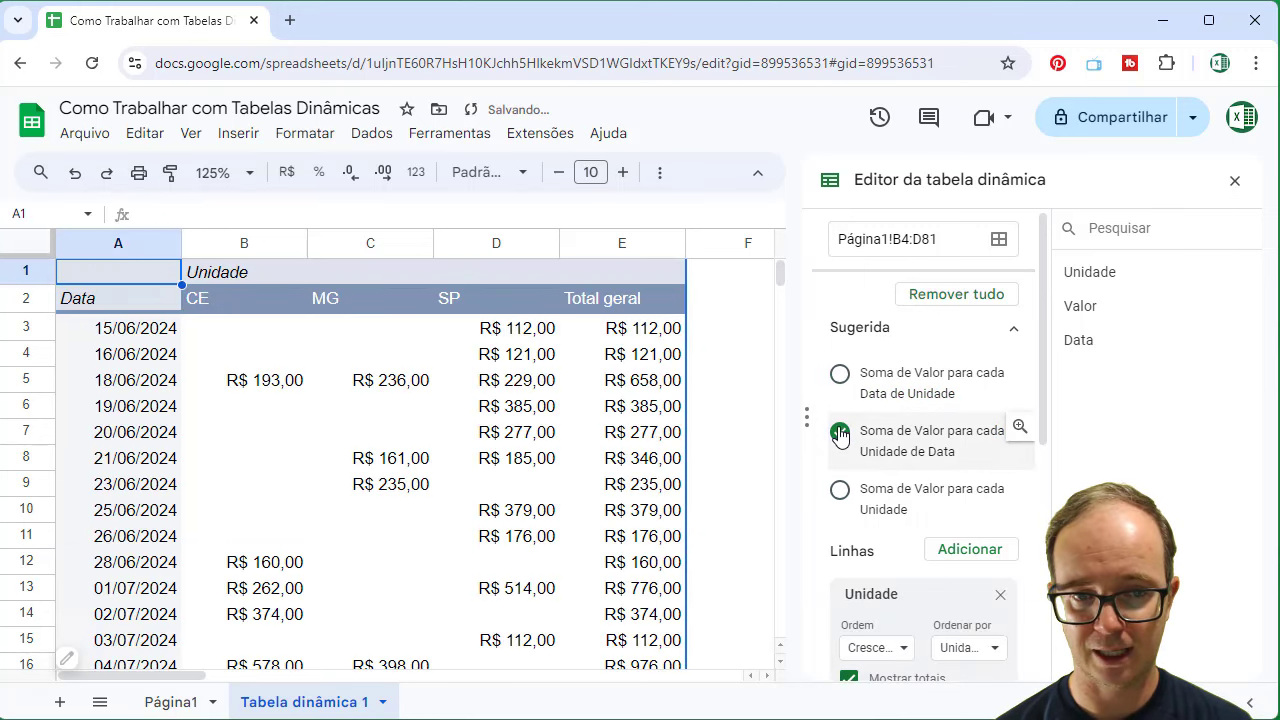
pyautogui.click(840, 490)
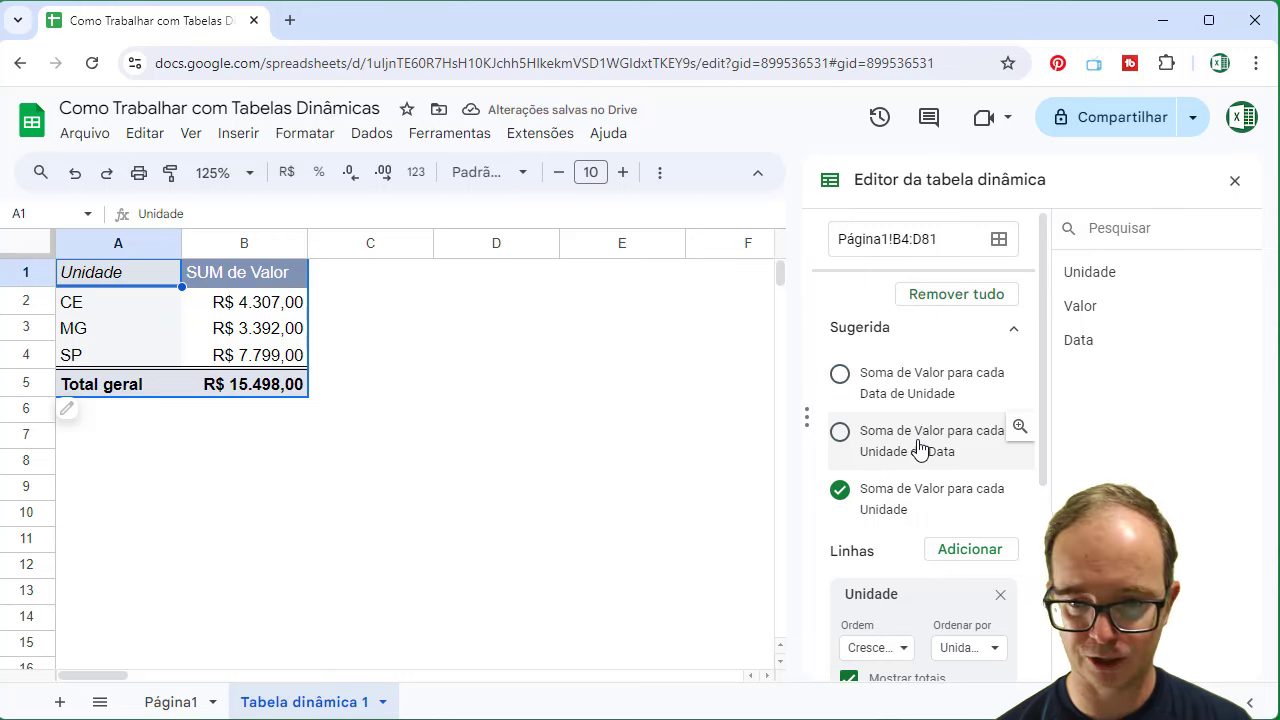
# - Remove the Unidade row field and the Valor value field from the pivot table
pyautogui.scroll(-1, 918, 450)
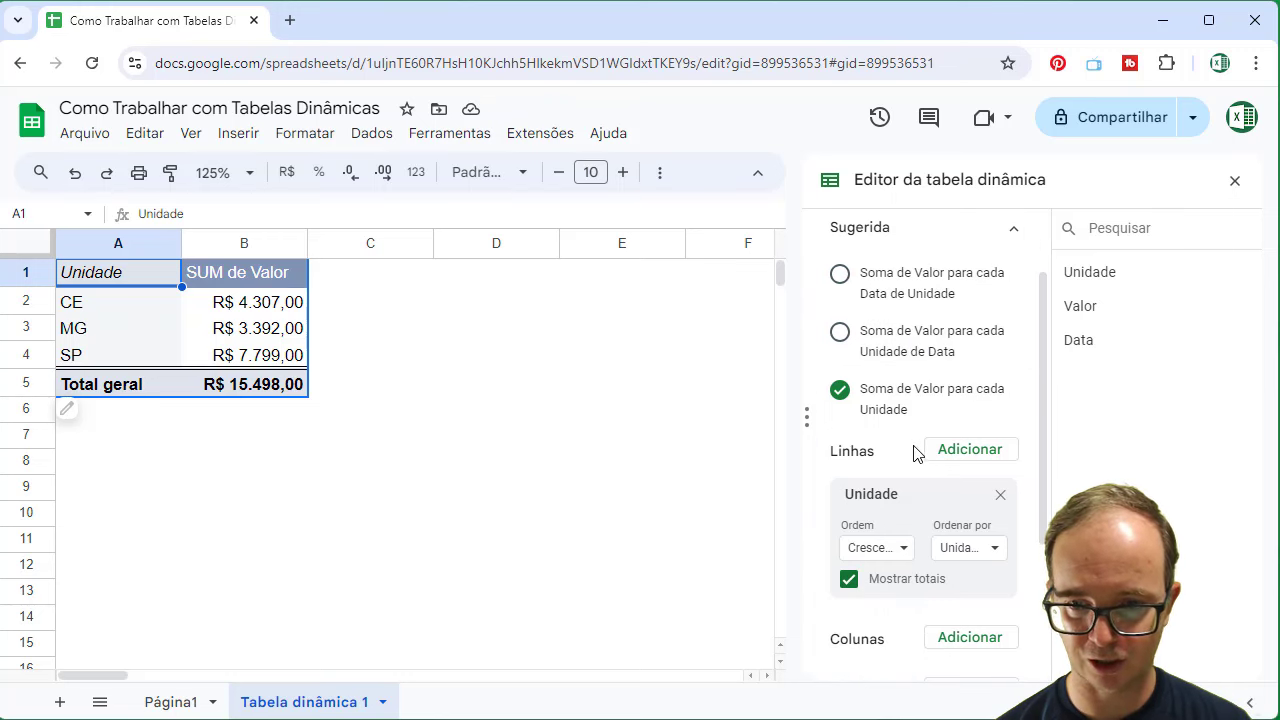
pyautogui.click(1000, 496)
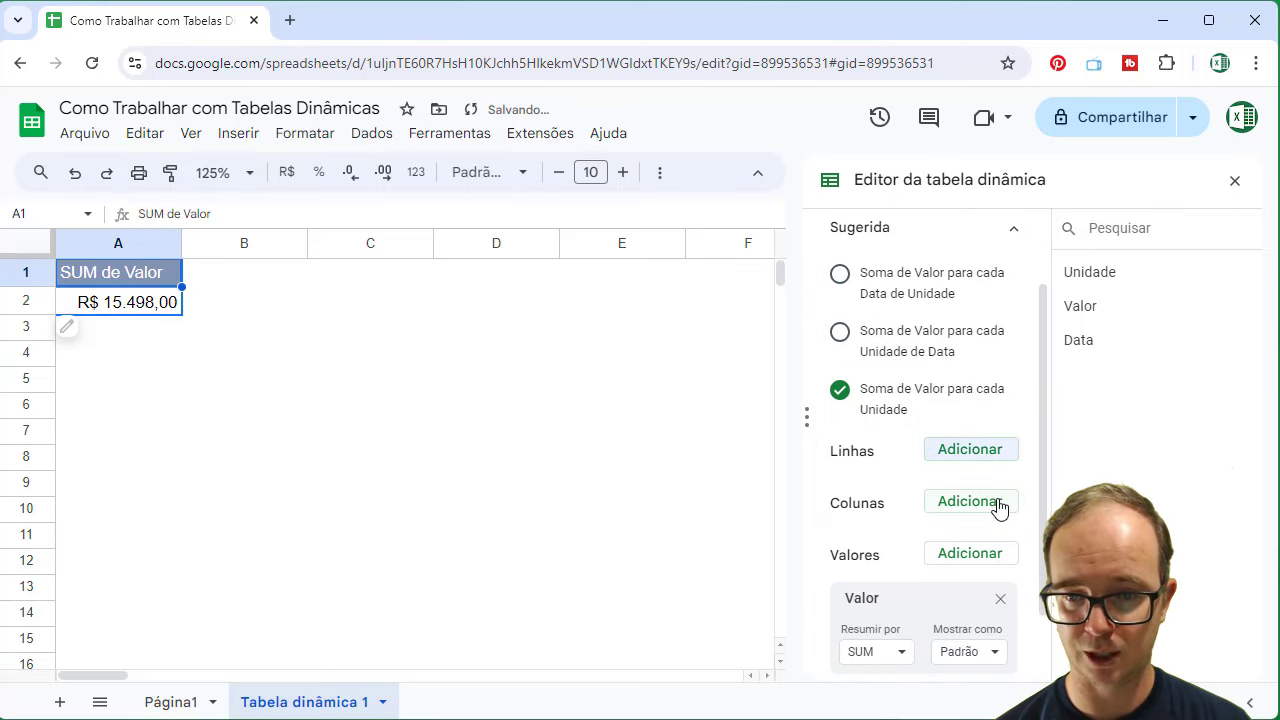
pyautogui.click(998, 605)
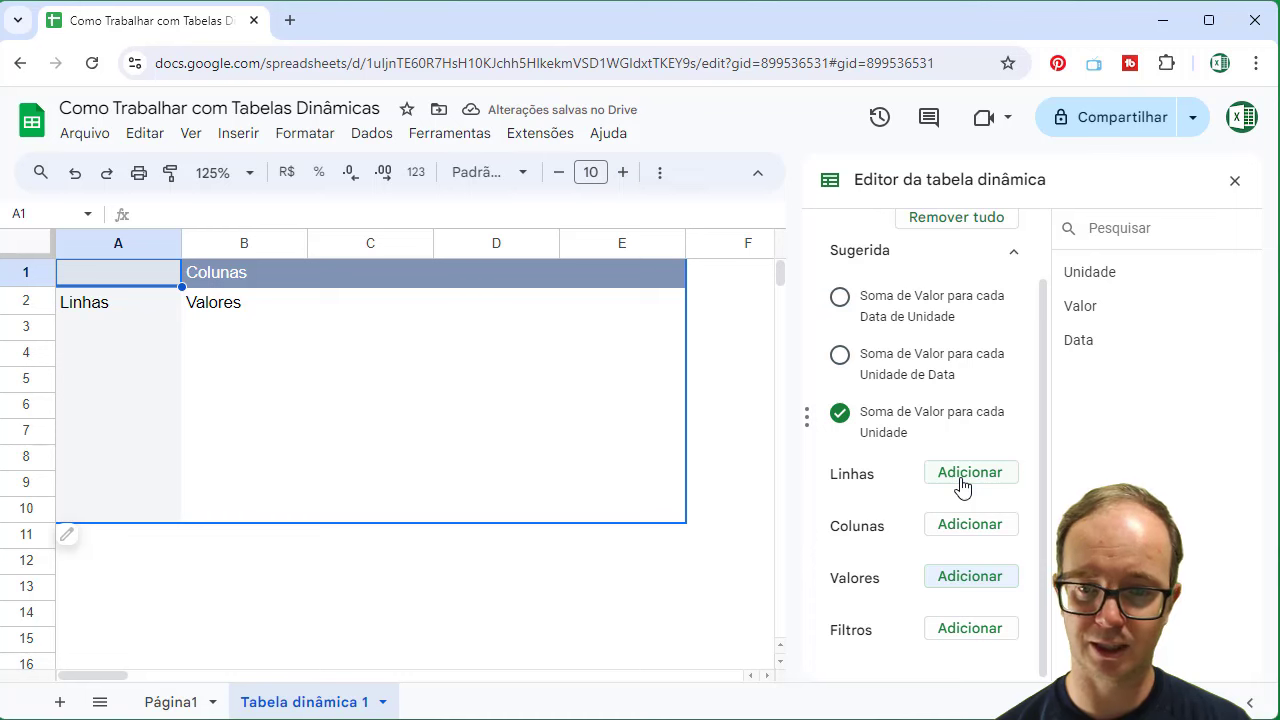
# - Build the pivot table manually with Unidade as the row field and Valor as the value field
pyautogui.click(962, 482)
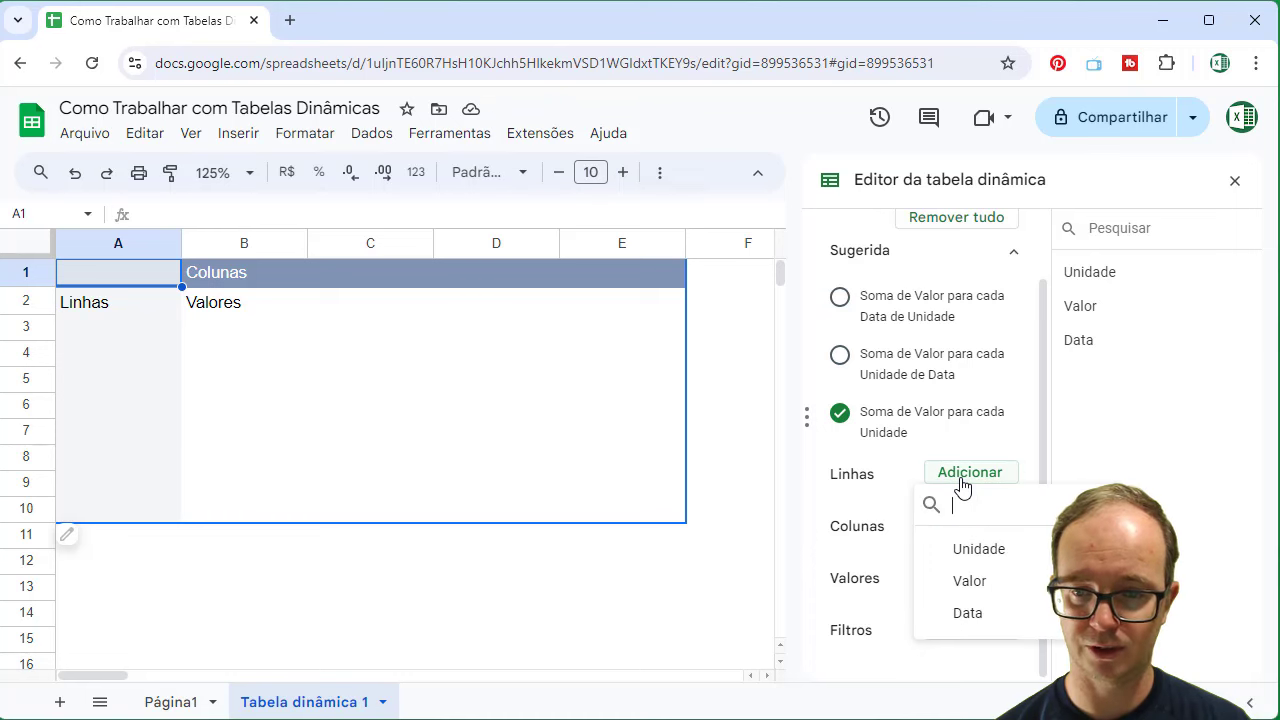
pyautogui.click(985, 553)
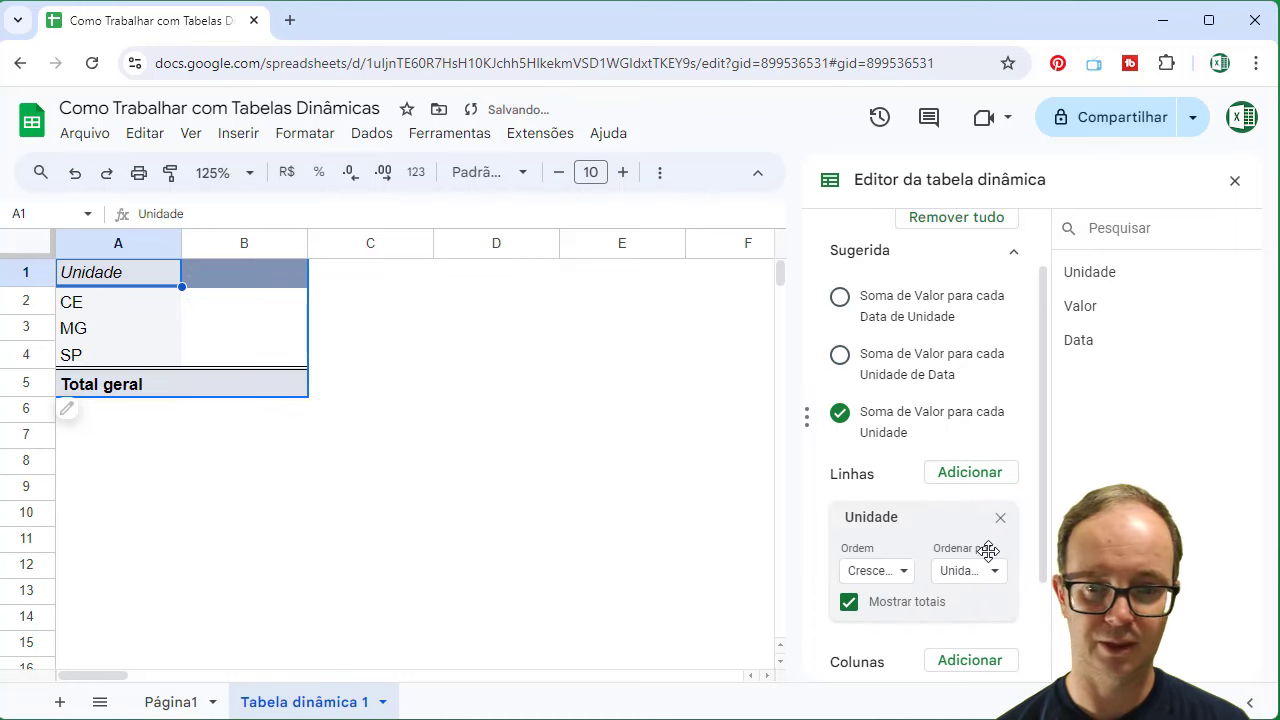
pyautogui.scroll(-2, 956, 525)
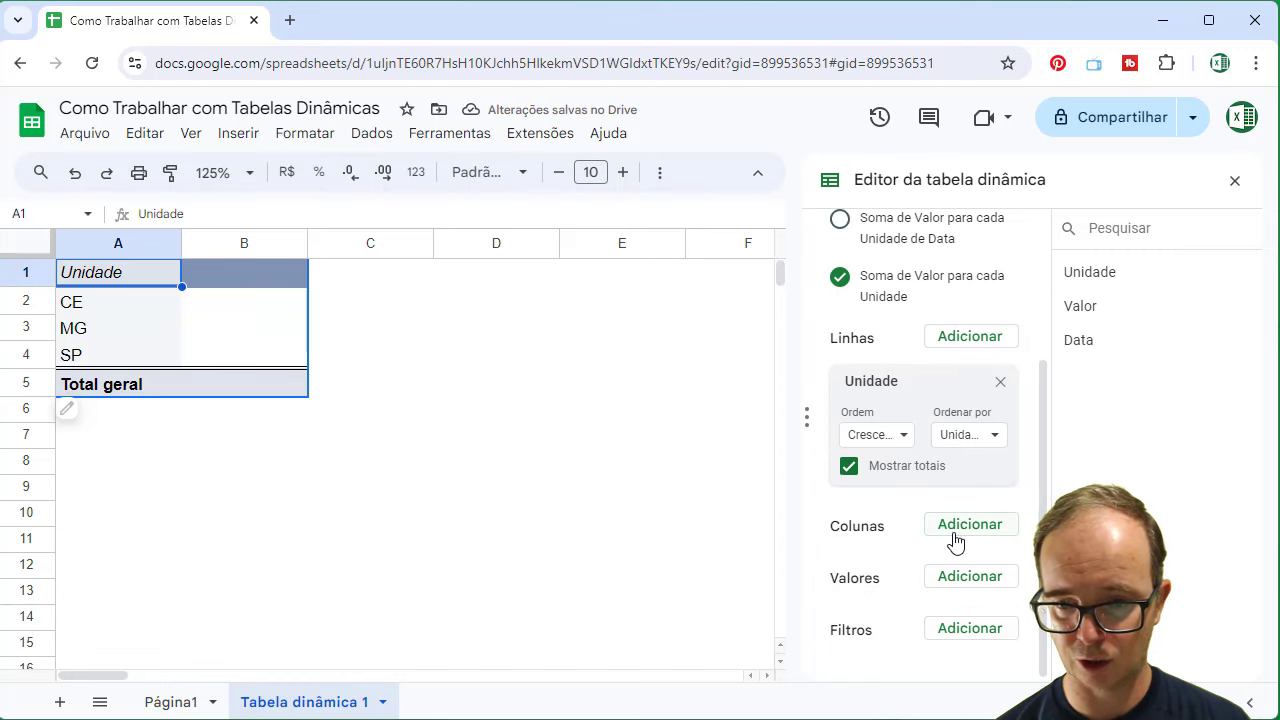
pyautogui.click(986, 582)
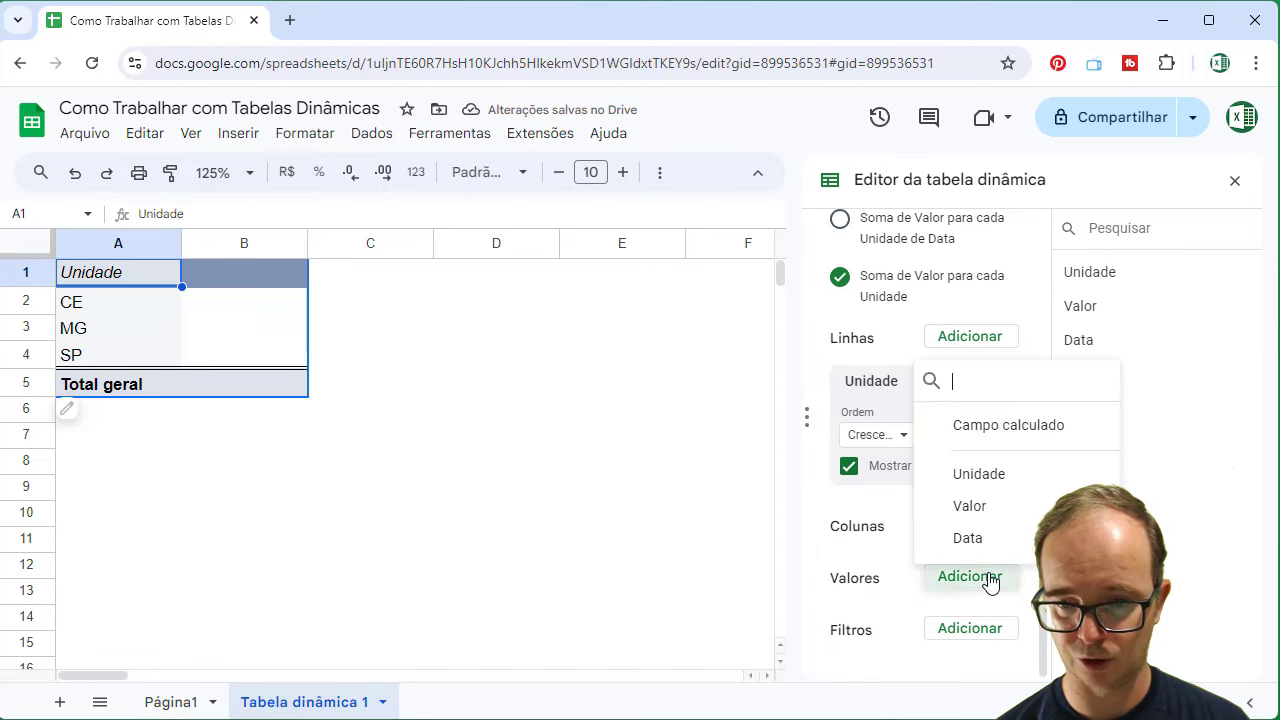
pyautogui.click(981, 520)
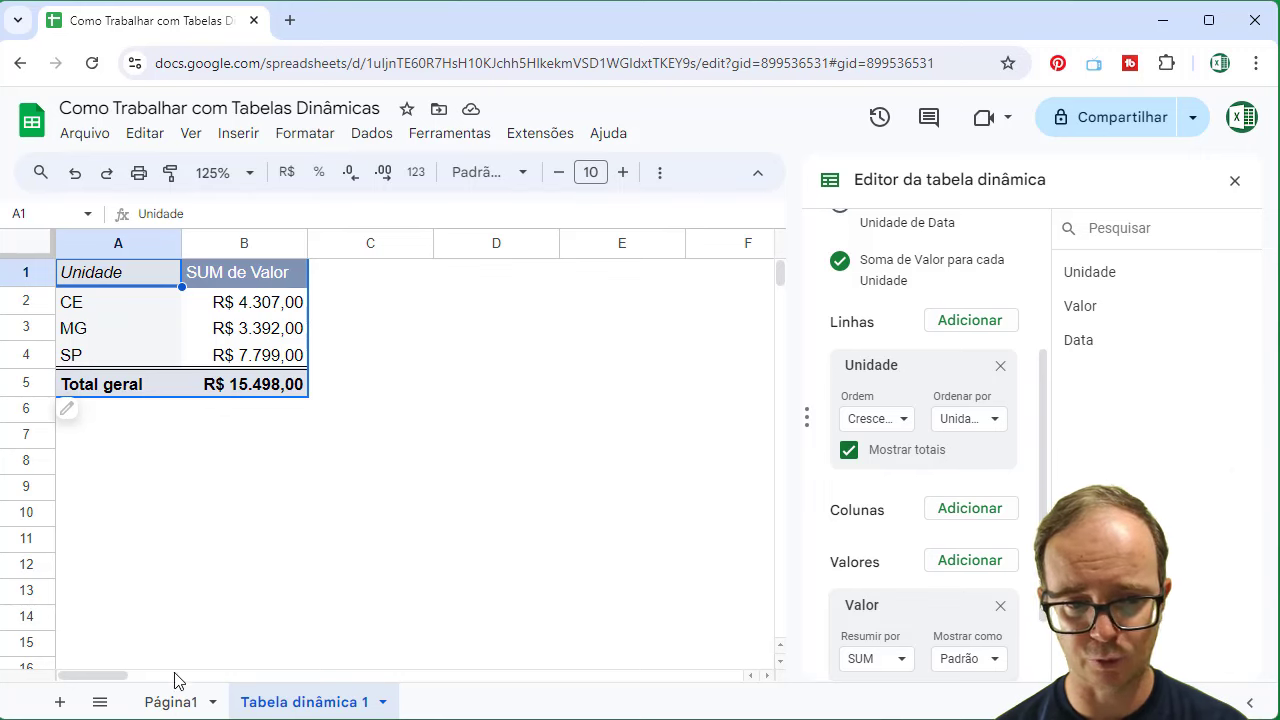
# - Add the column header "Mês" in cell E4 of the Página1 sheet, beside the Data column
pyautogui.click(172, 703)
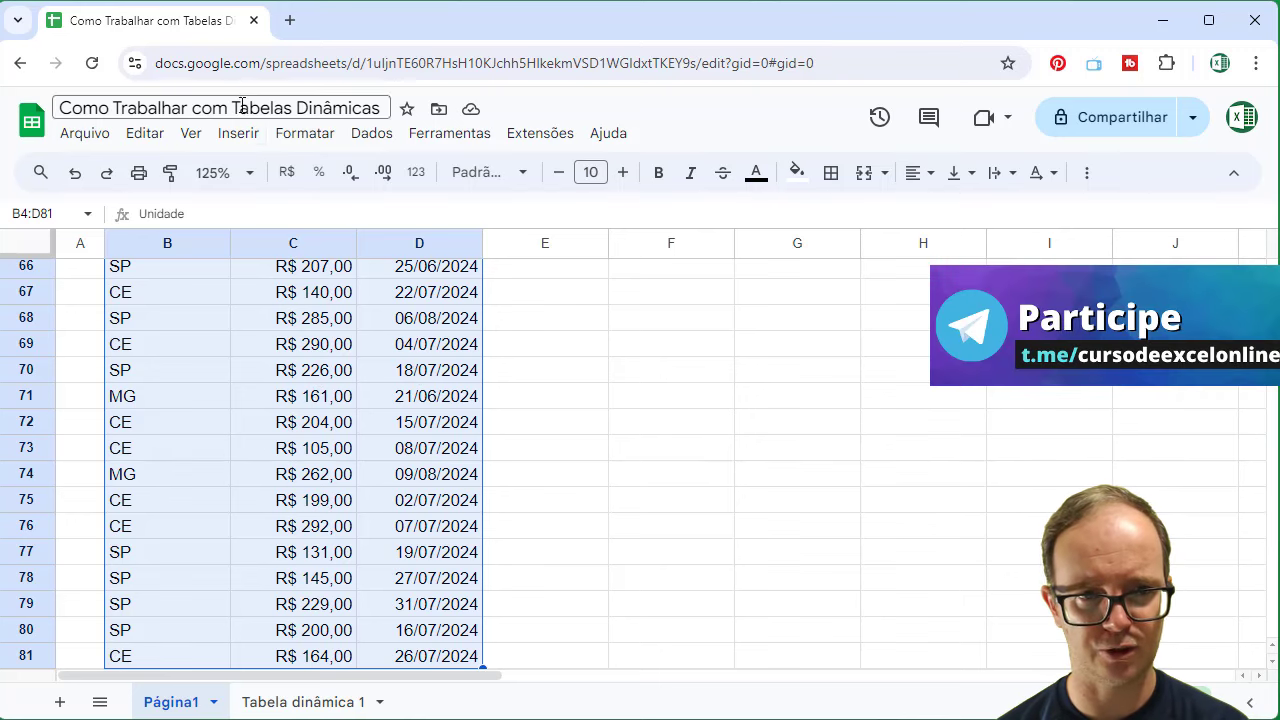
pyautogui.scroll(20, 335, 350)
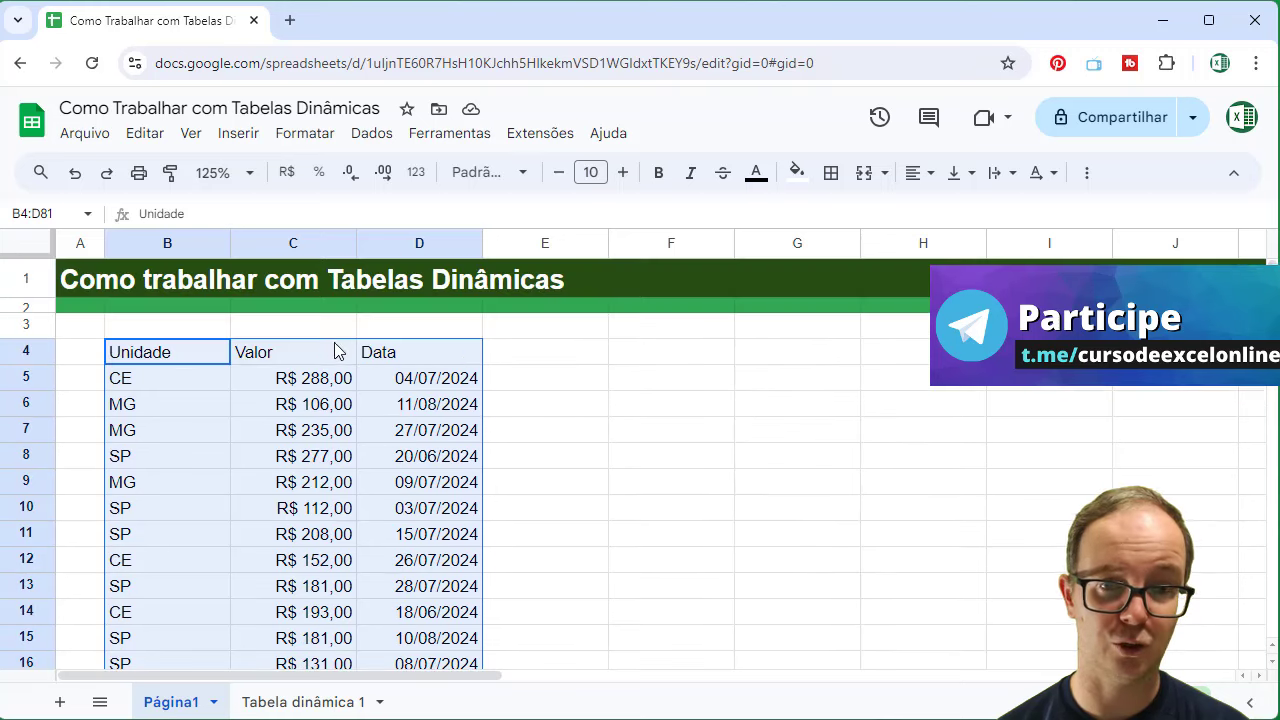
pyautogui.click(492, 354)
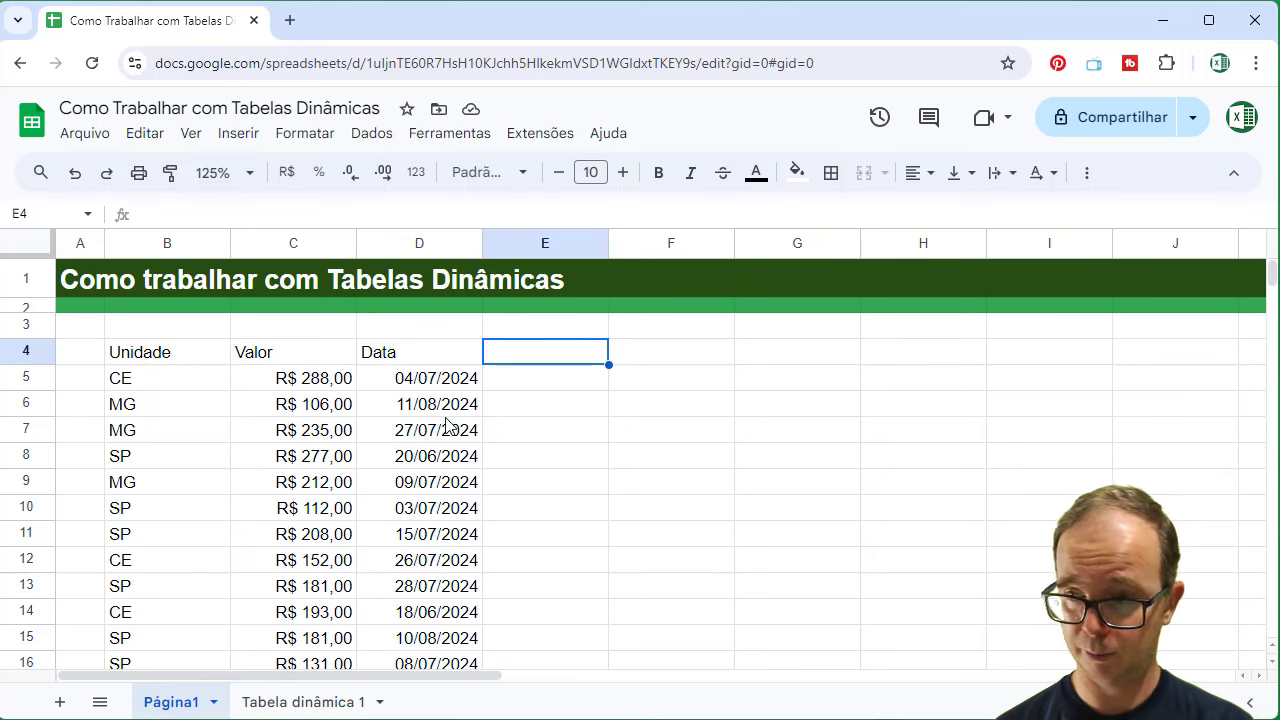
pyautogui.write('Mês')
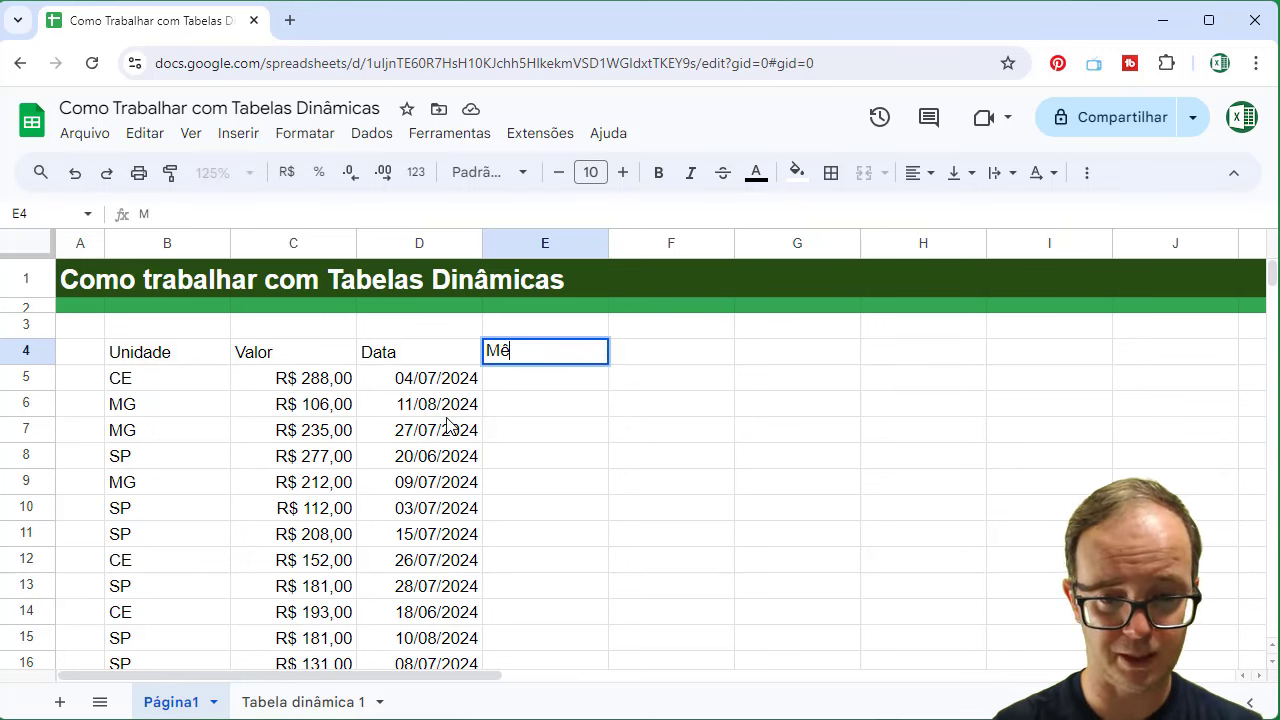
pyautogui.press('Return')
# - Enter =TEXTO(D5;"mmm") in E5 and accept the suggested autofill for the rest of the Mês column
pyautogui.write('=')
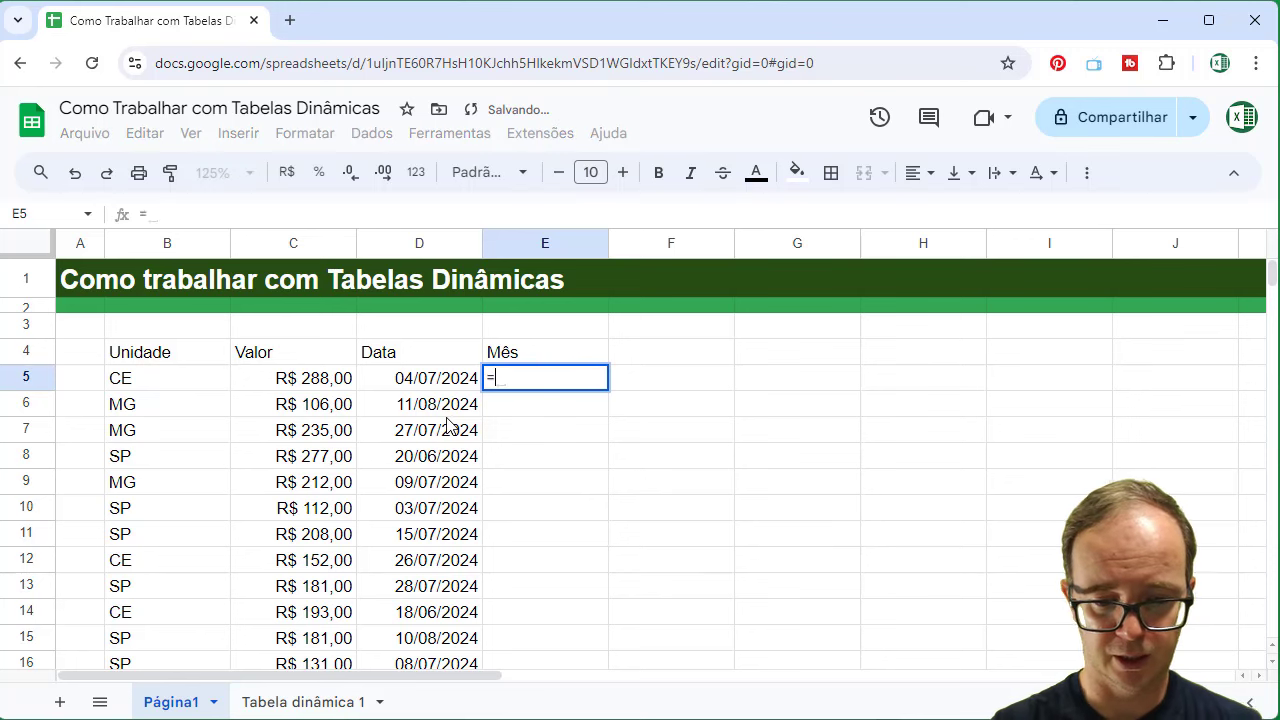
pyautogui.write('texto(')
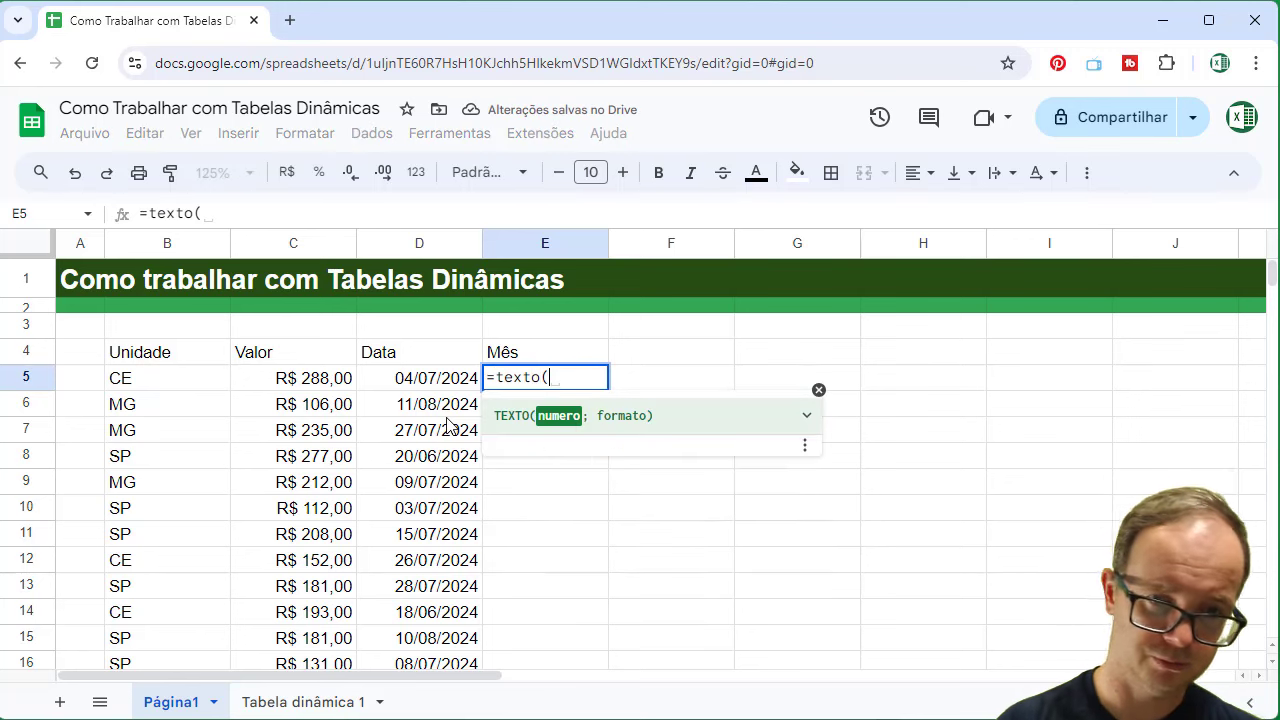
pyautogui.click(423, 379)
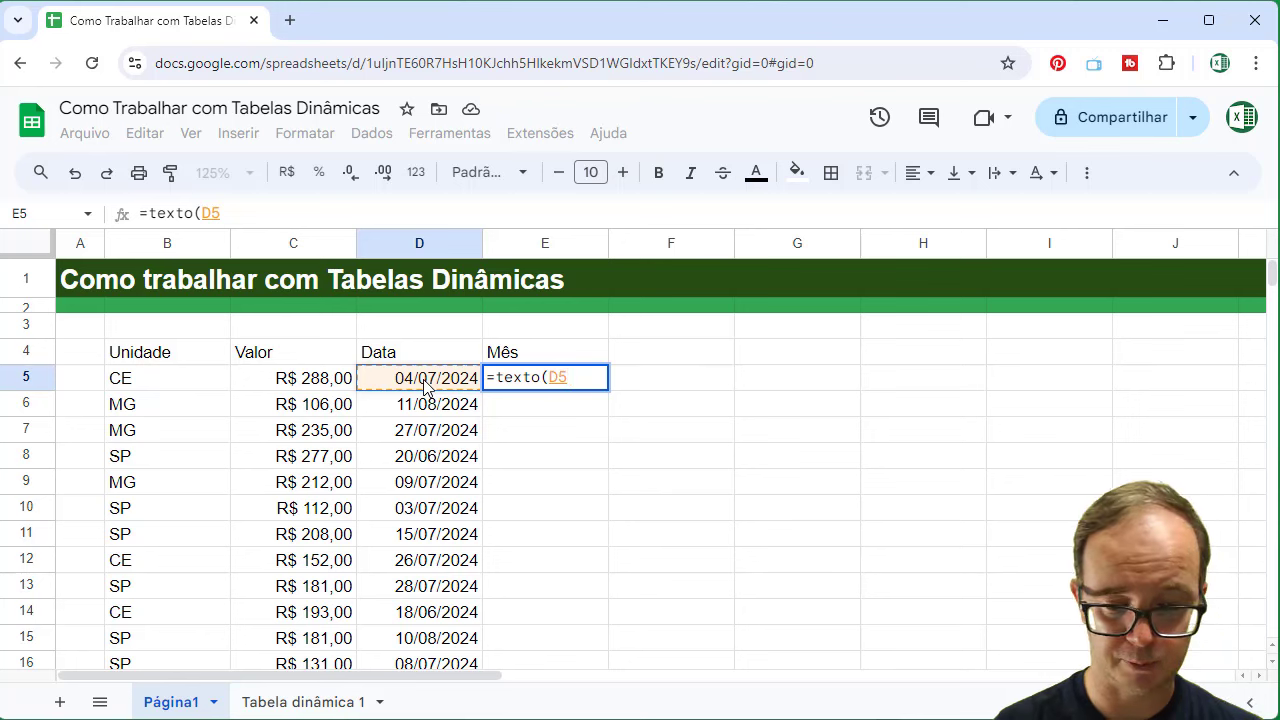
pyautogui.write(';"')
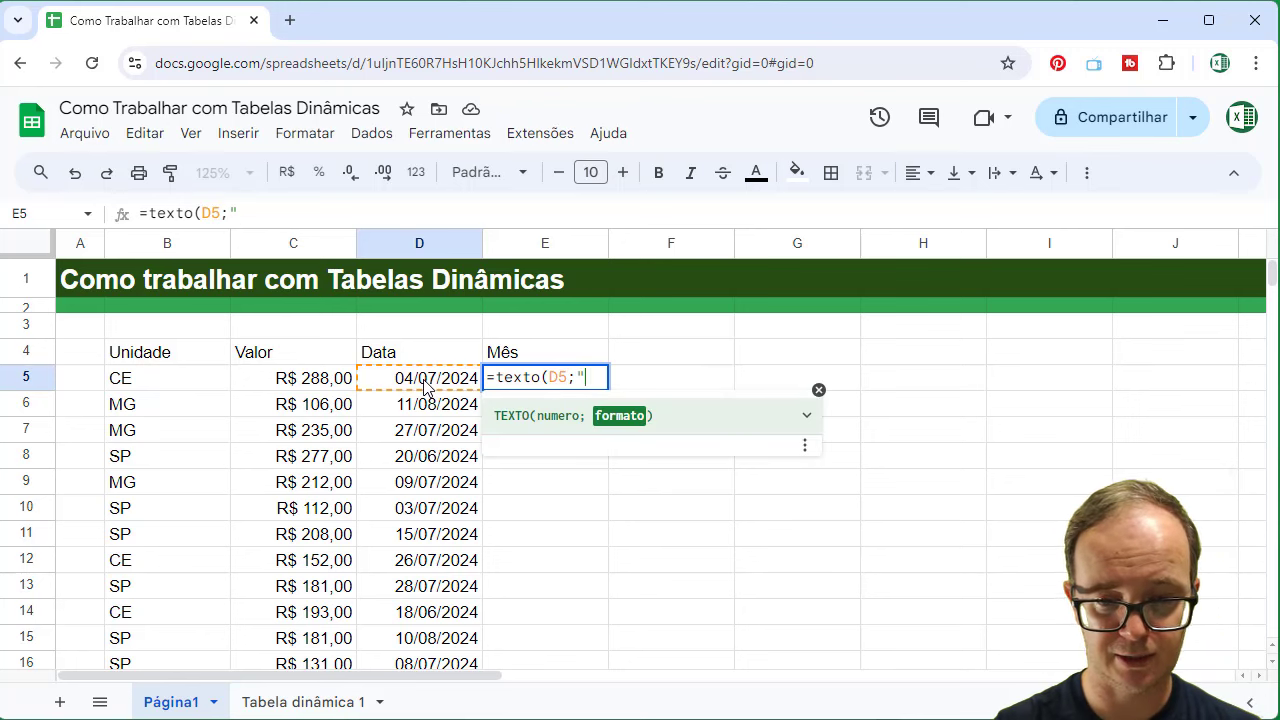
pyautogui.write('mmm")')
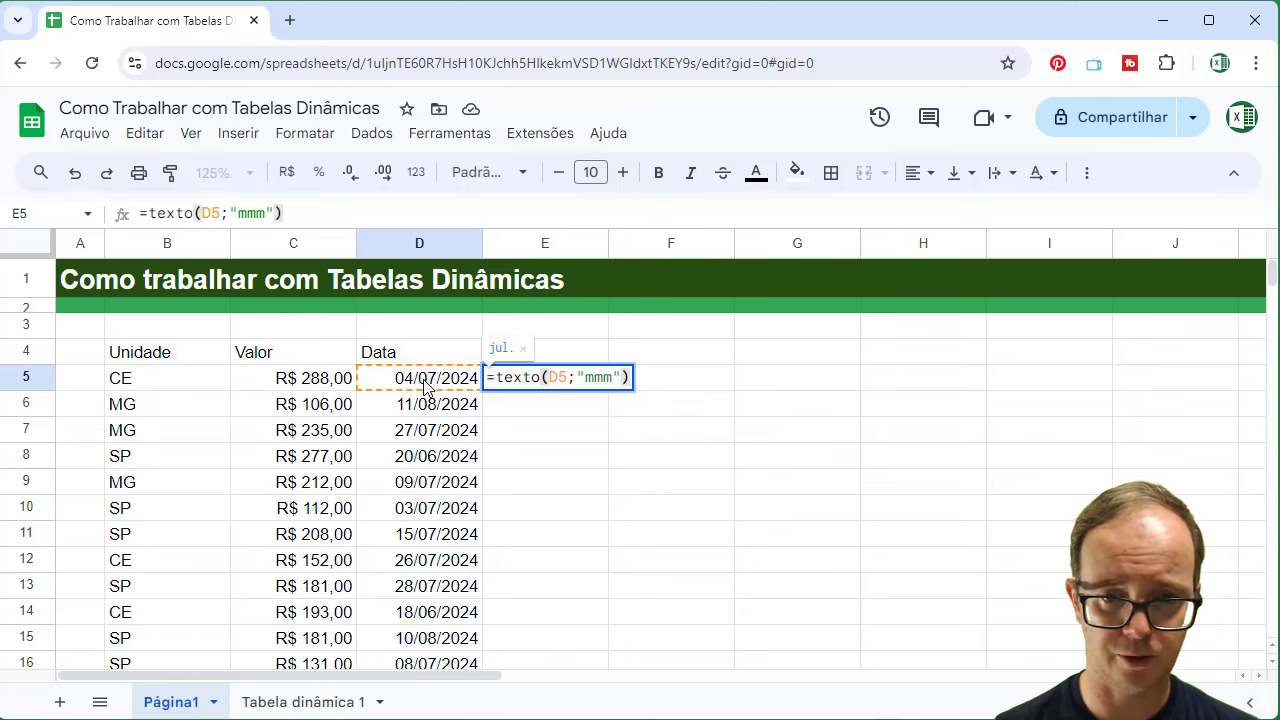
pyautogui.press('Return')
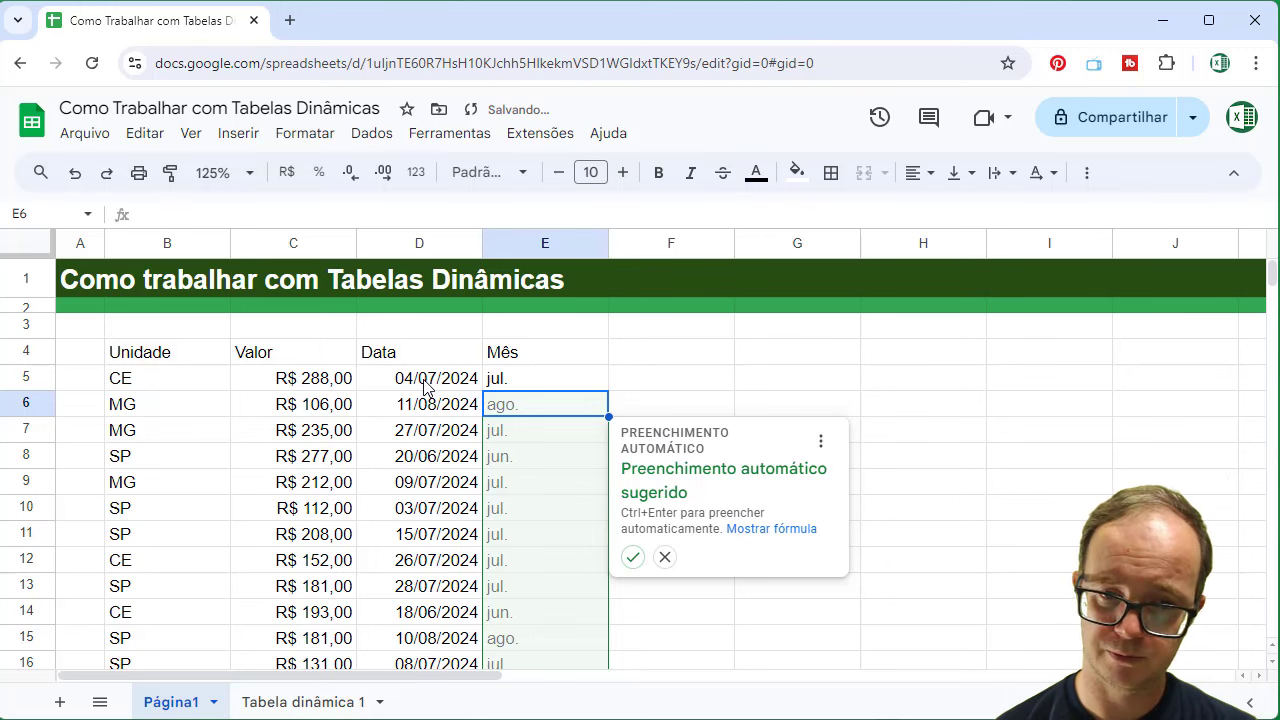
pyautogui.click(634, 558)
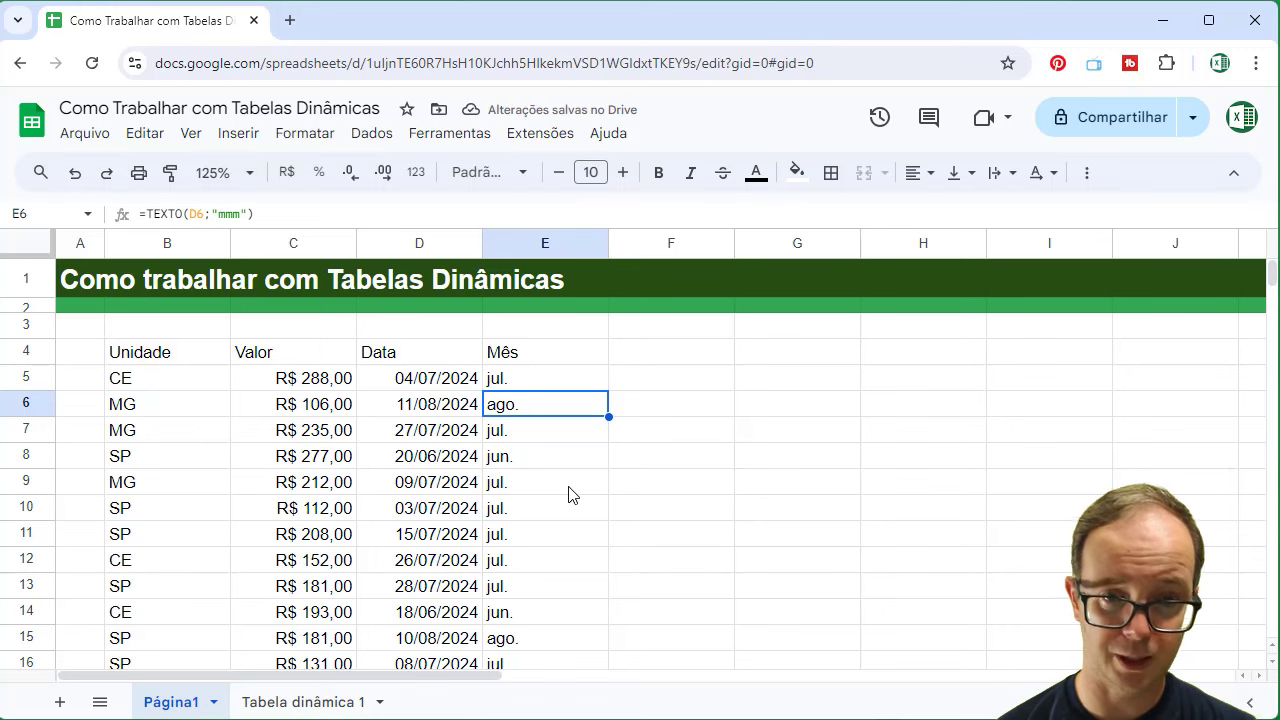
# - Add the column header "Dia da Semana" in cell F4, beside the Mês column
pyautogui.click(647, 361)
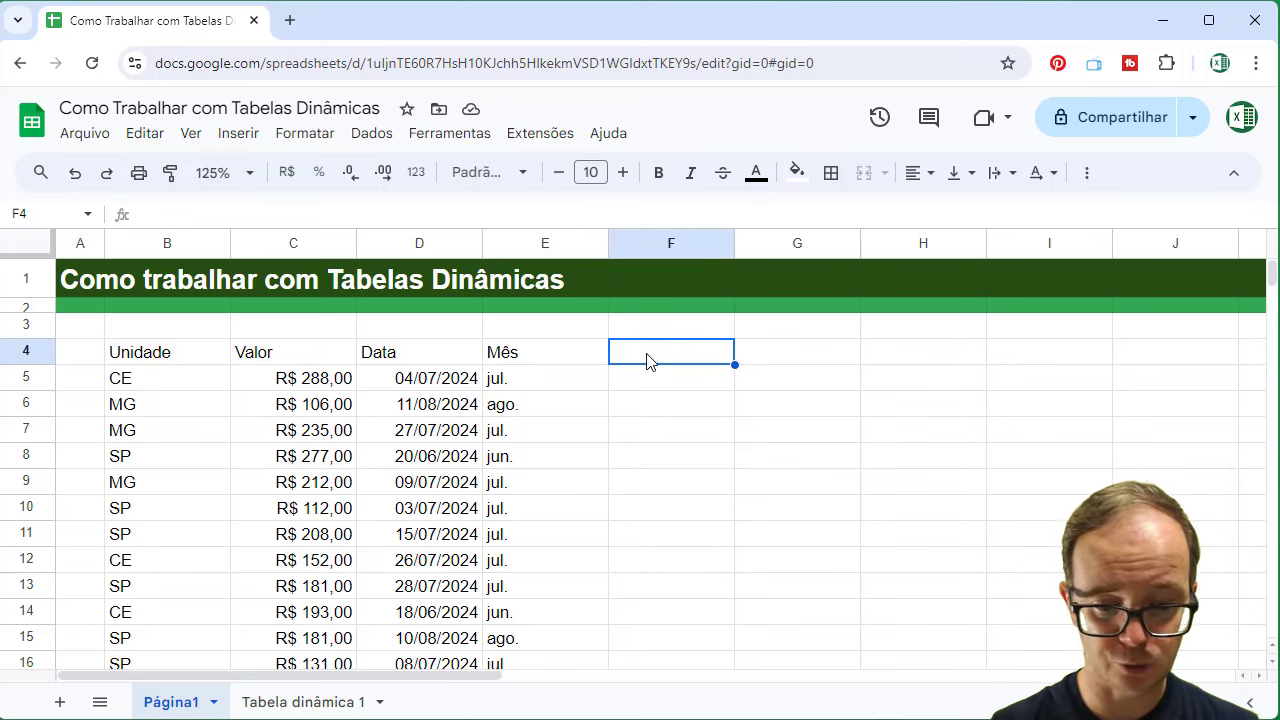
pyautogui.write('Dia da Semana')
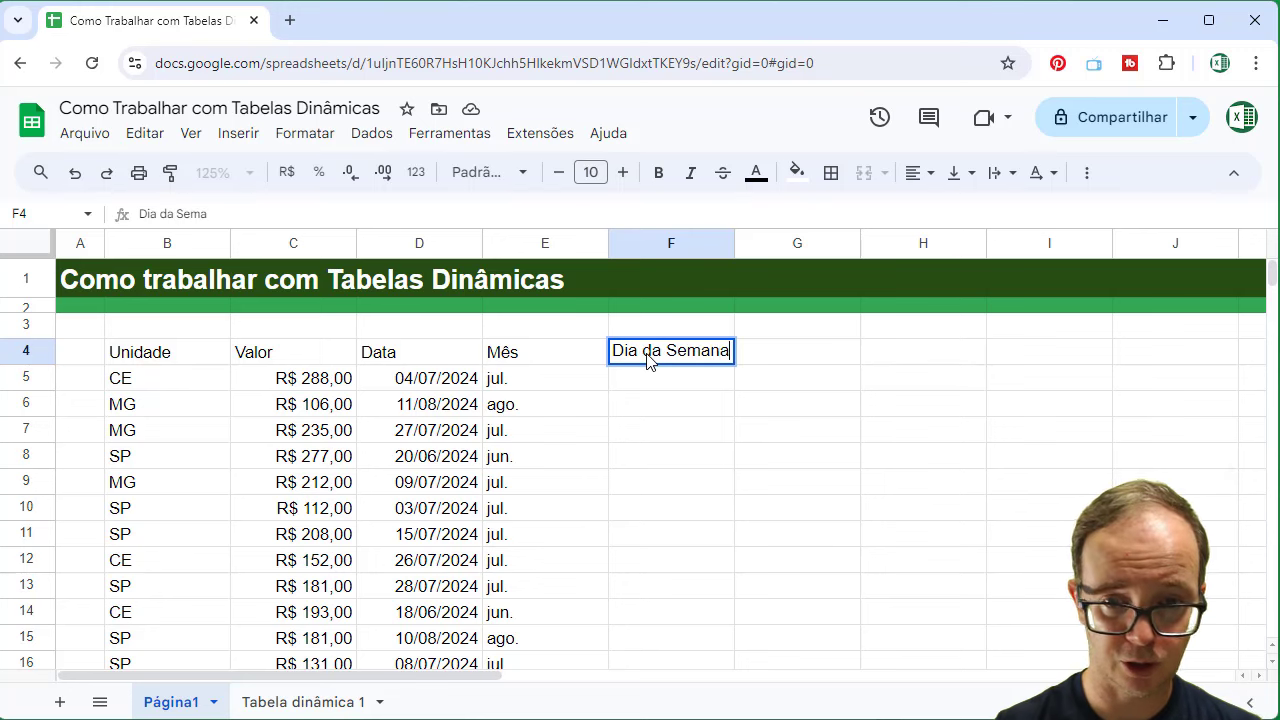
pyautogui.press('Return')
# - Enter =TEXTO(D5;"ddd") in F5 and accept the suggested autofill for the rest of the Dia da Semana column
pyautogui.write('=tex')
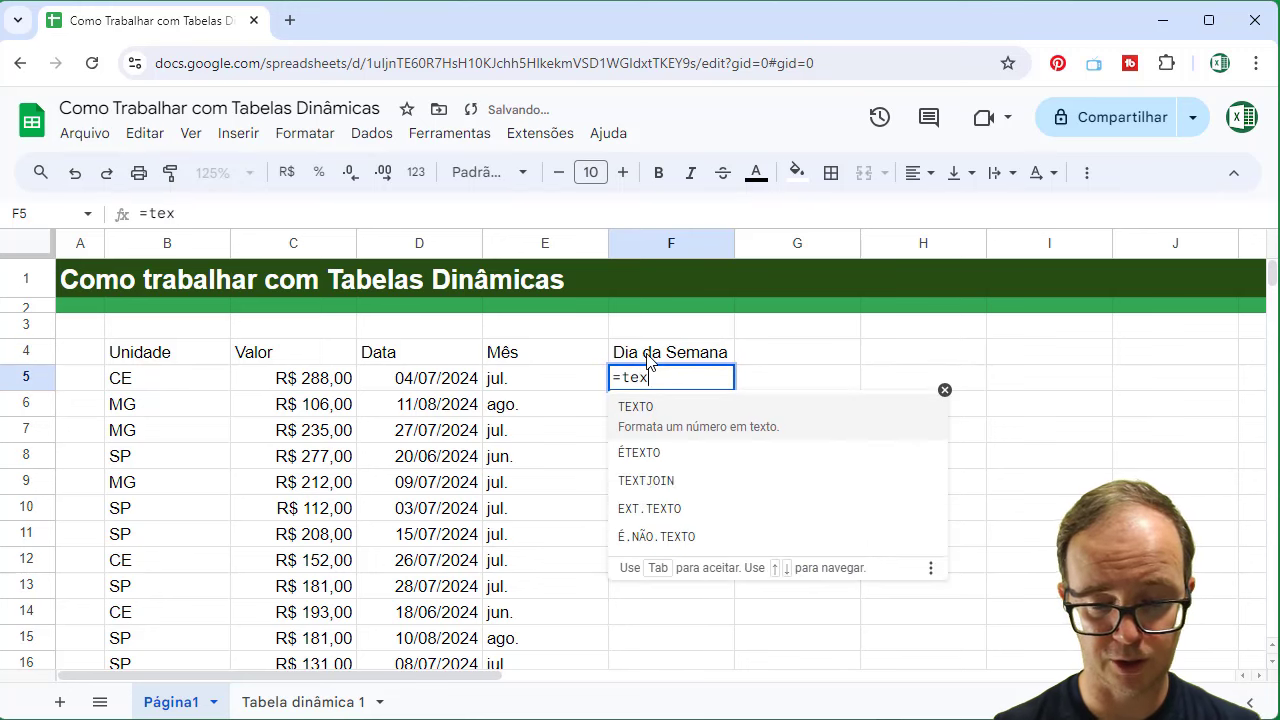
pyautogui.write('to(')
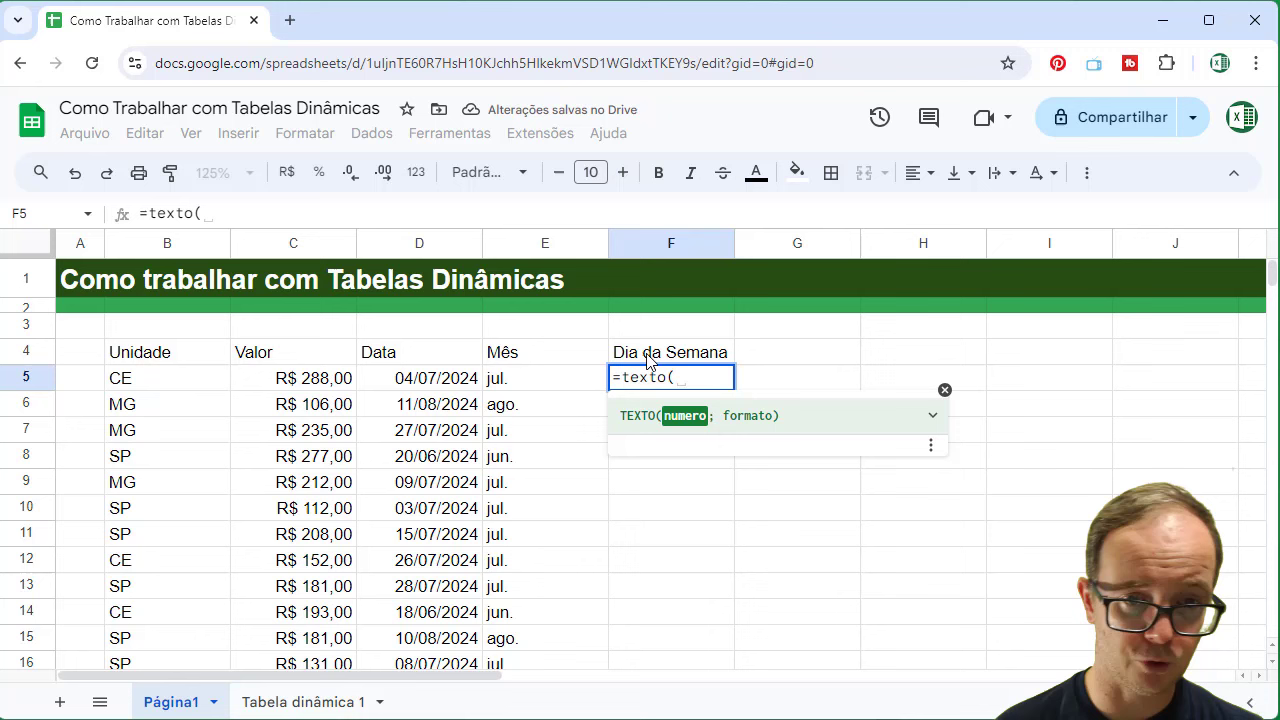
pyautogui.click(433, 377)
pyautogui.write(';"ddd')
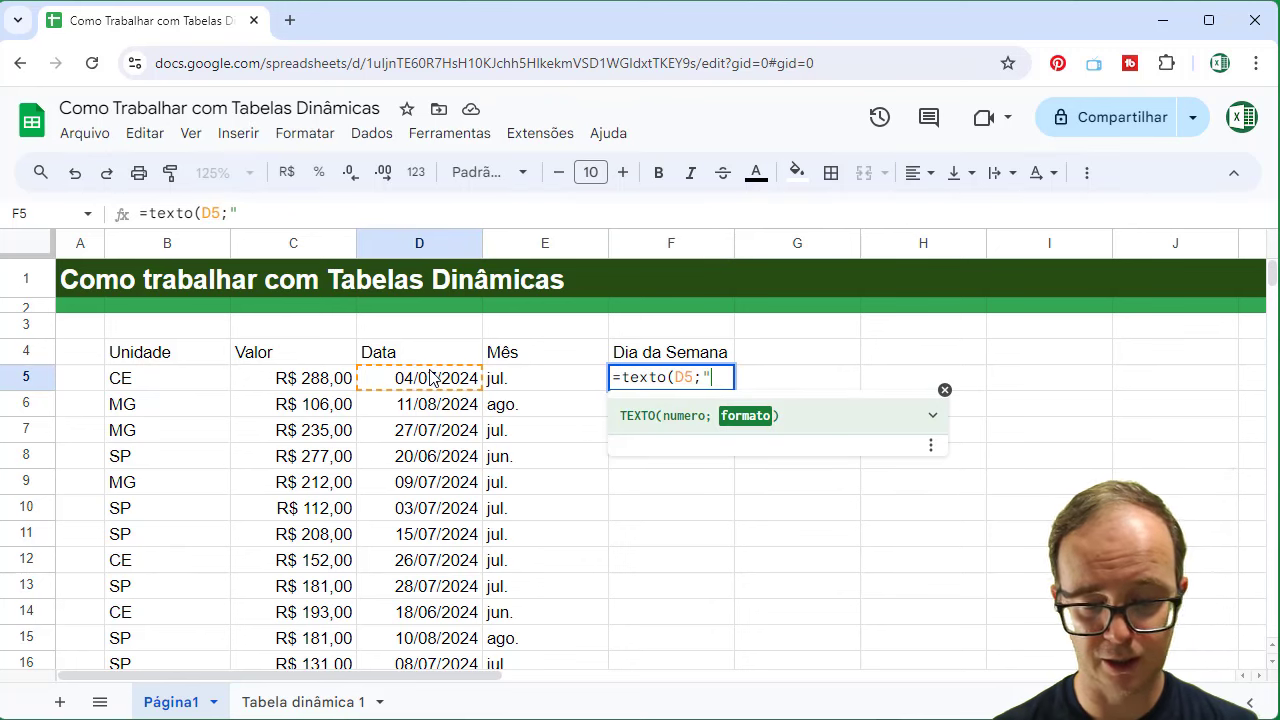
pyautogui.write('")')
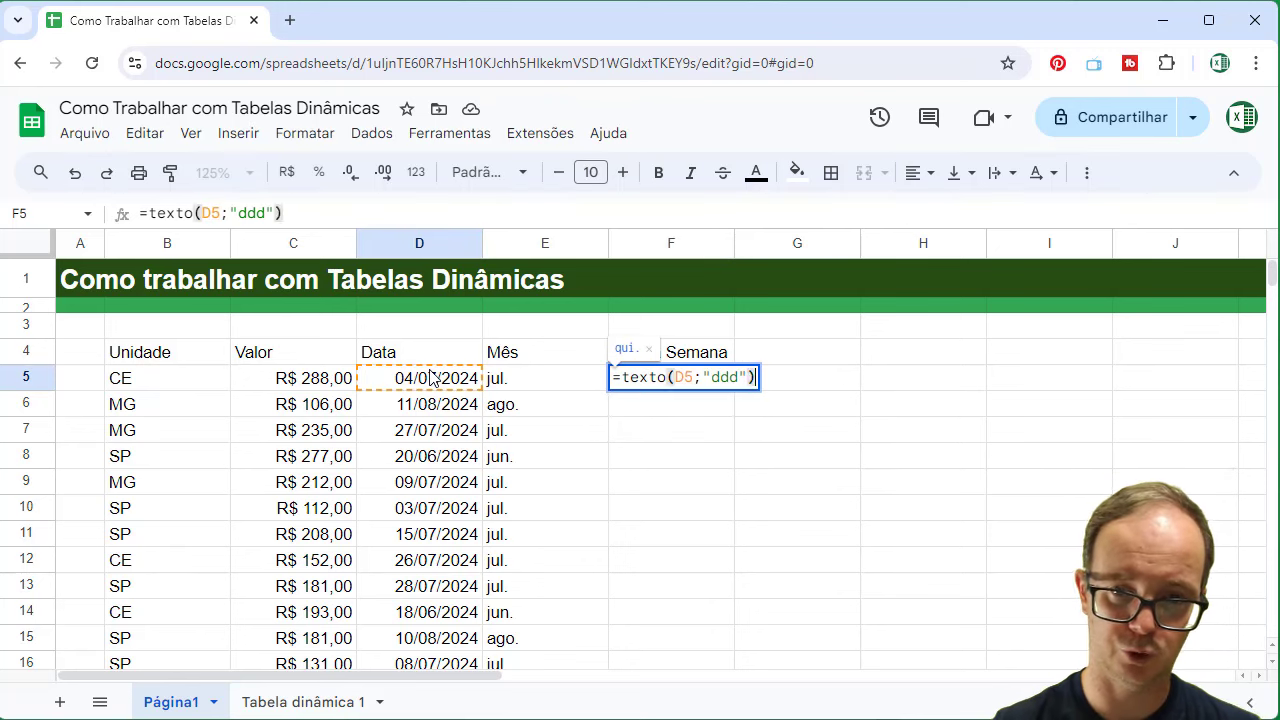
pyautogui.press('Return')
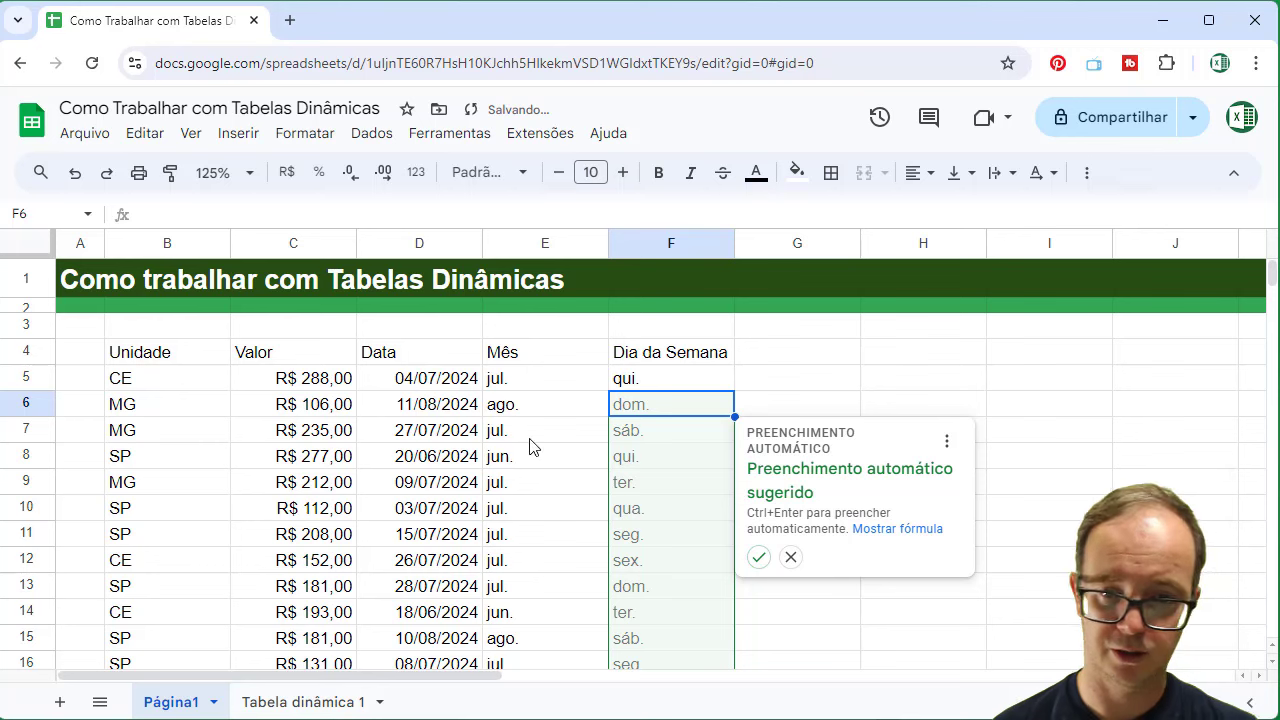
pyautogui.click(758, 557)
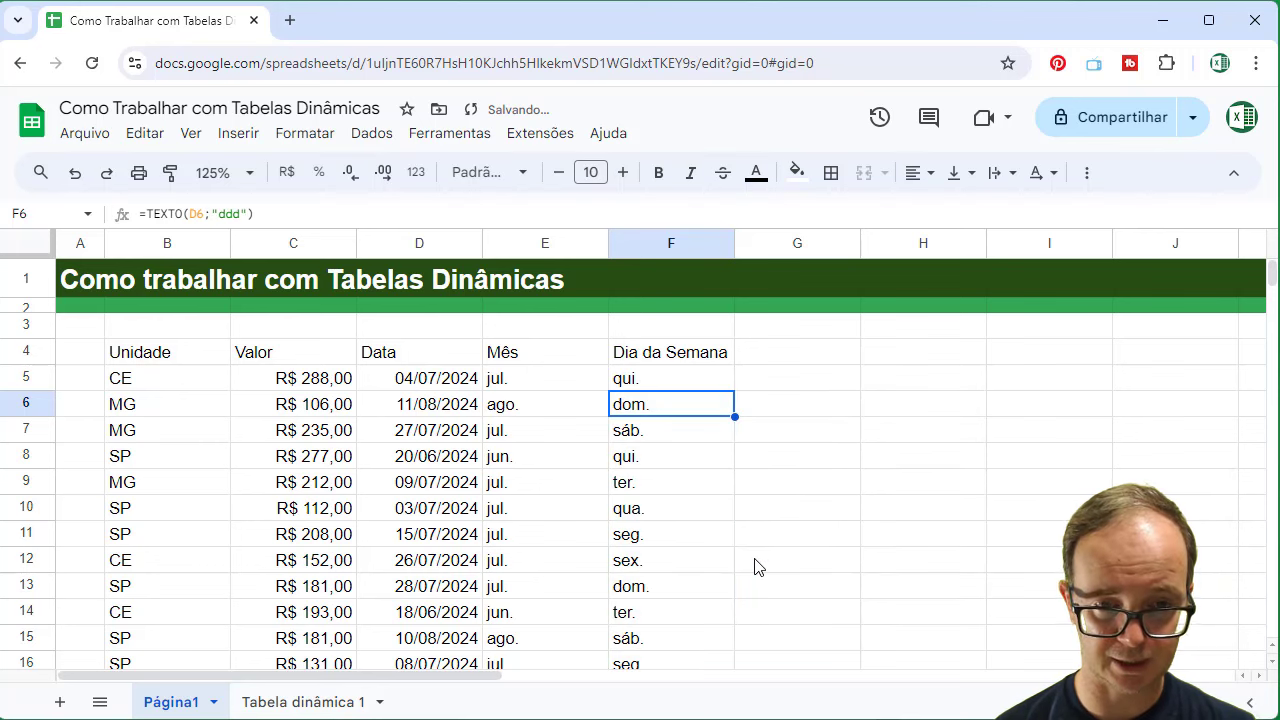
pyautogui.click(409, 436)
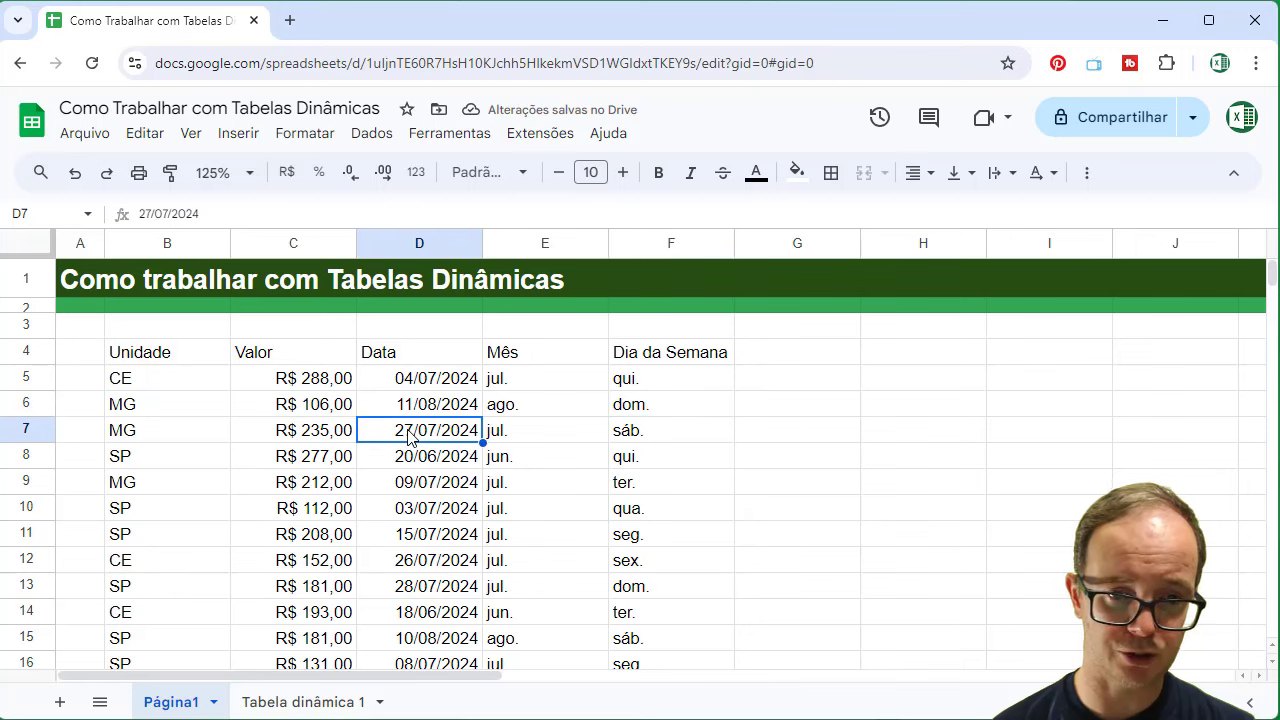
# - Convert the sales data range B4:F81, including the Mês and Dia da Semana columns, to a table
pyautogui.click(183, 357)
pyautogui.hotkey('shift', 'Right')
pyautogui.hotkey('shift', 'Right')
pyautogui.hotkey('shift', 'Right')
pyautogui.hotkey('shift', 'Right')
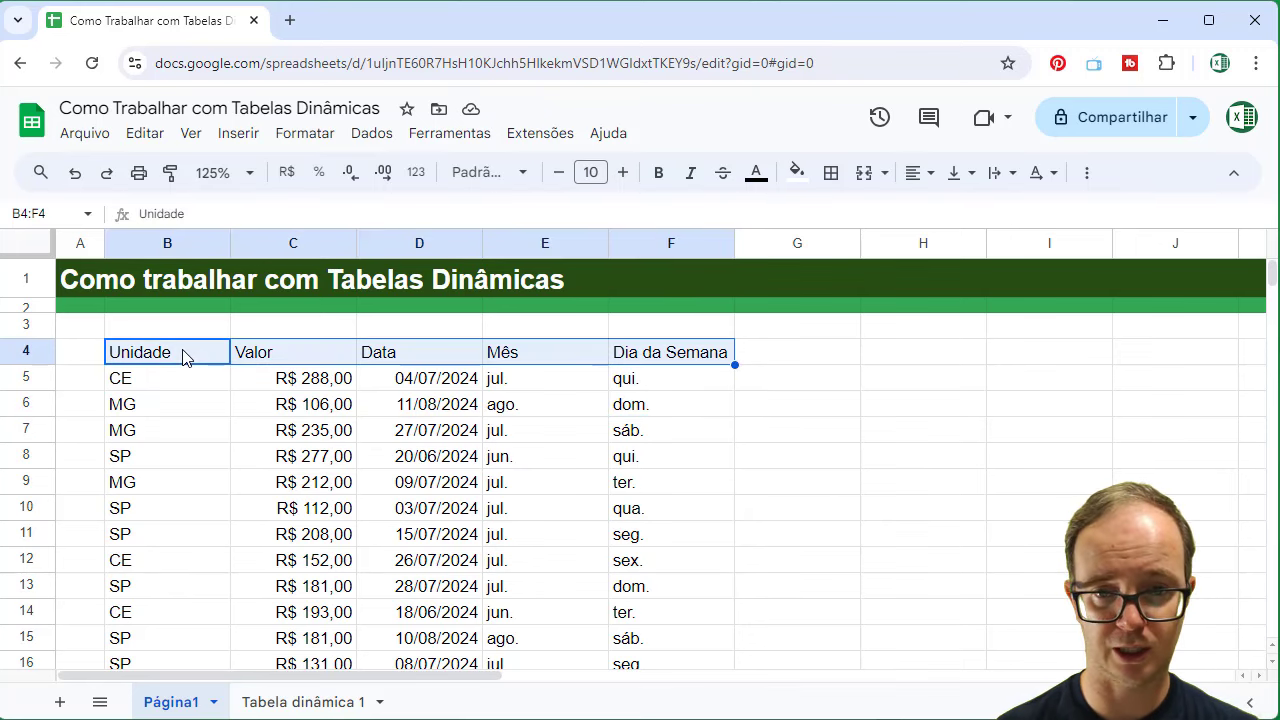
pyautogui.hotkey('ctrl', 'shift', 'Down')
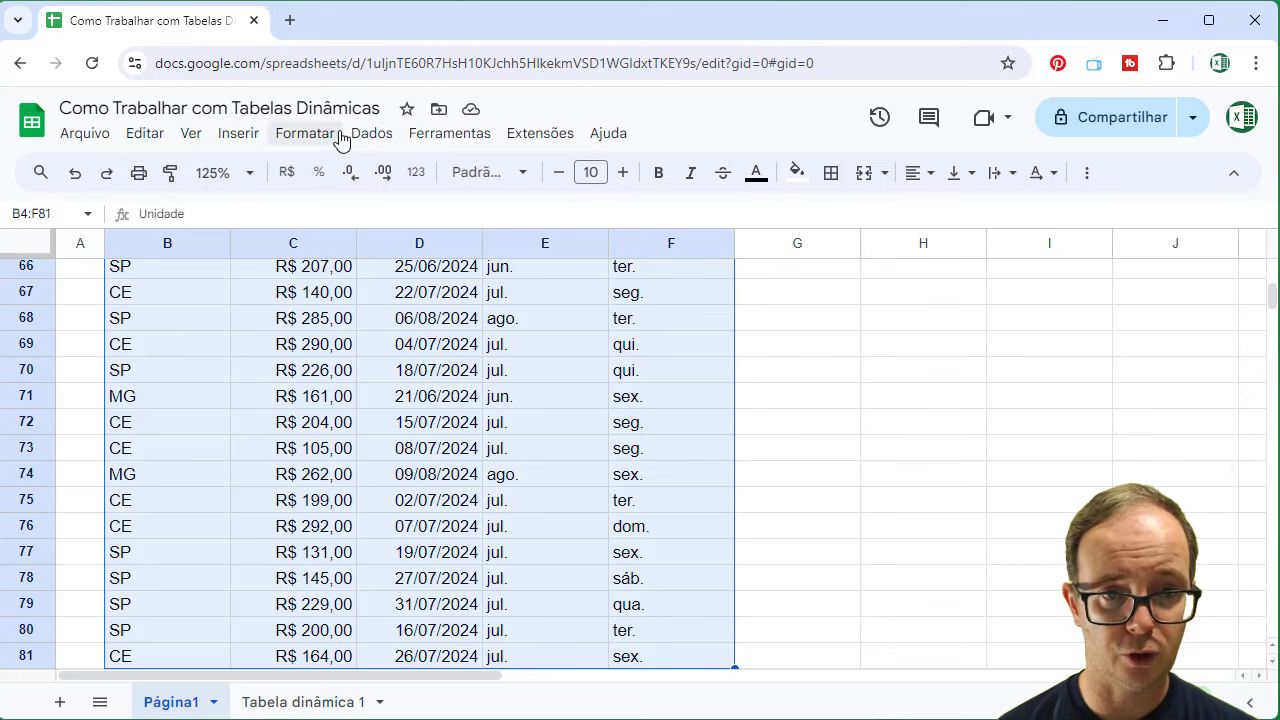
pyautogui.click(375, 135)
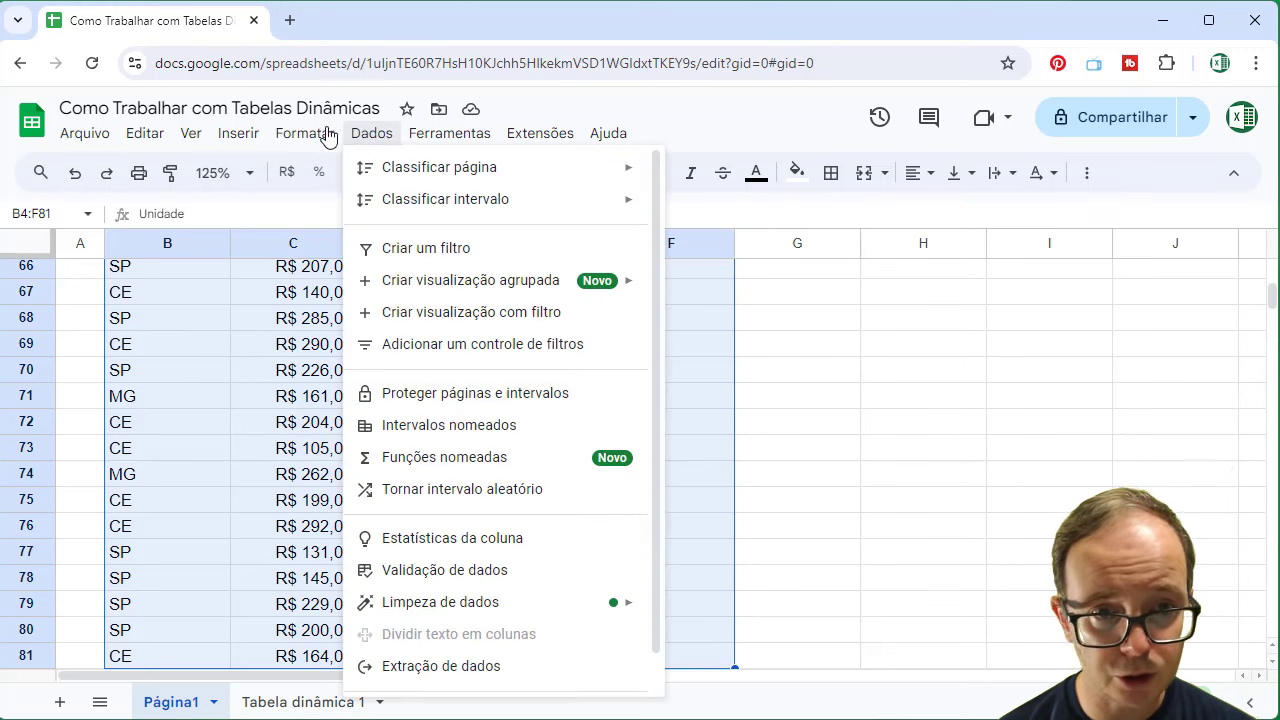
pyautogui.moveTo(312, 138)
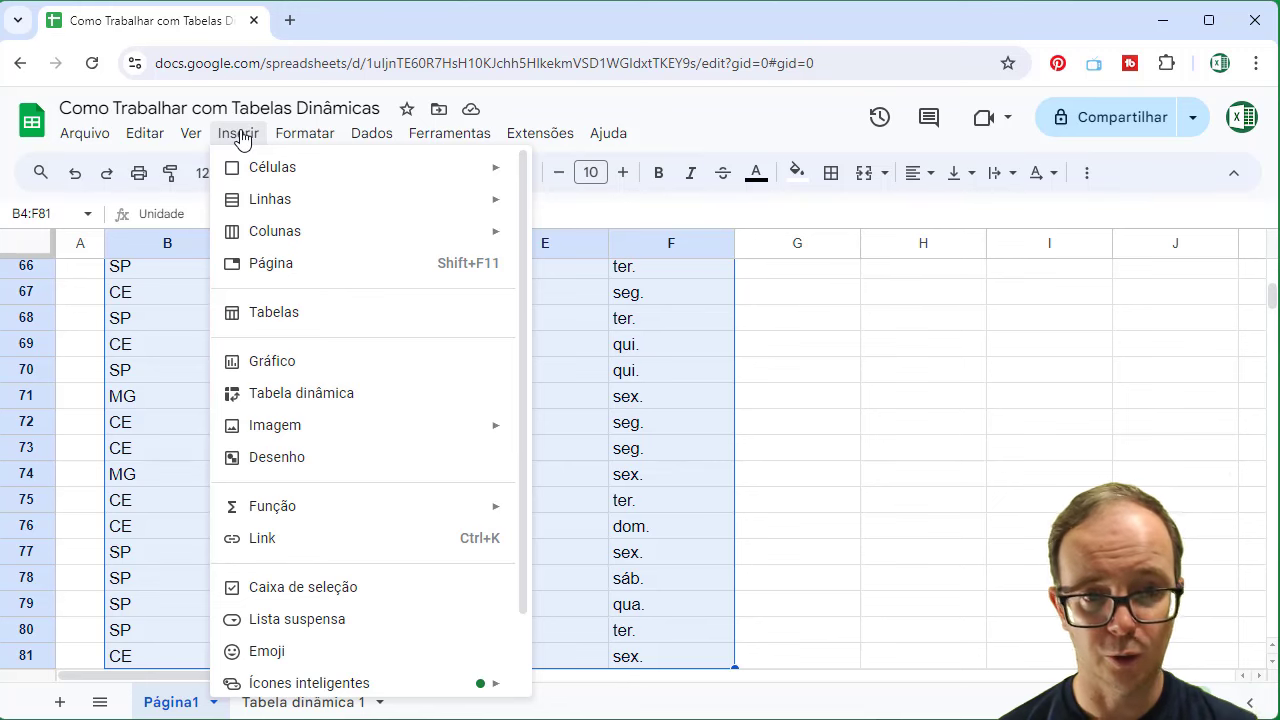
pyautogui.moveTo(361, 143)
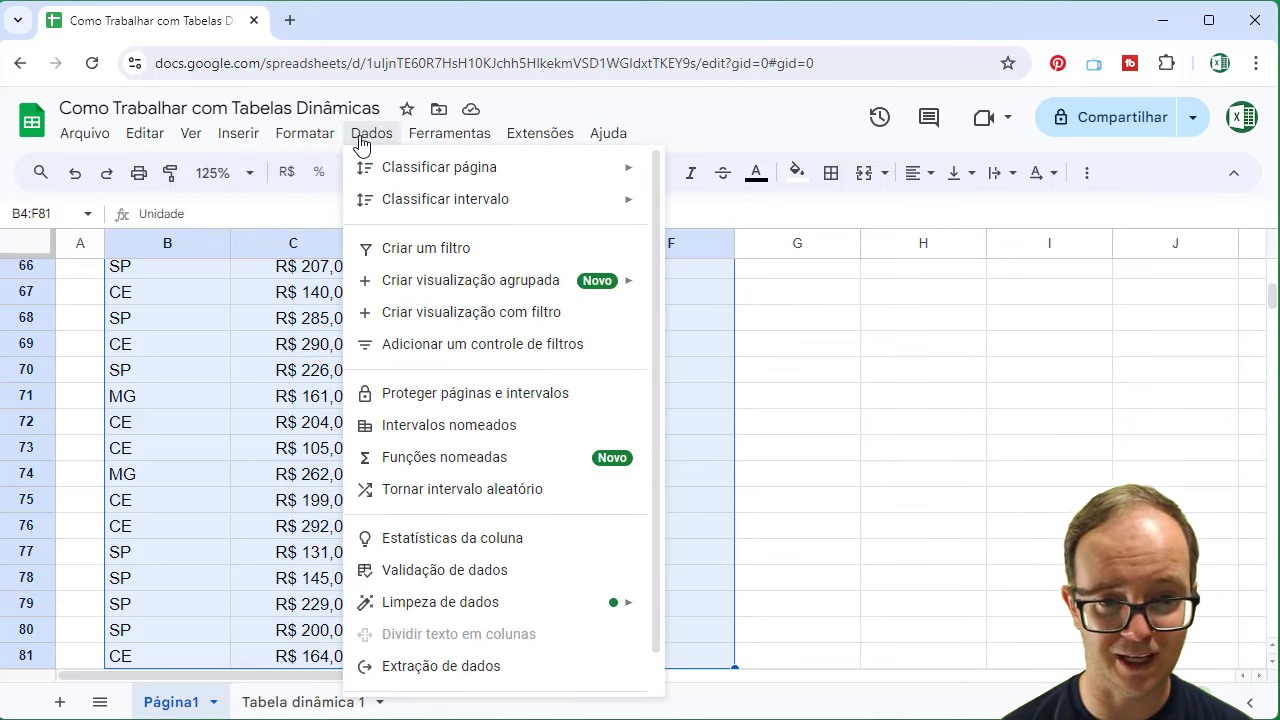
pyautogui.moveTo(427, 143)
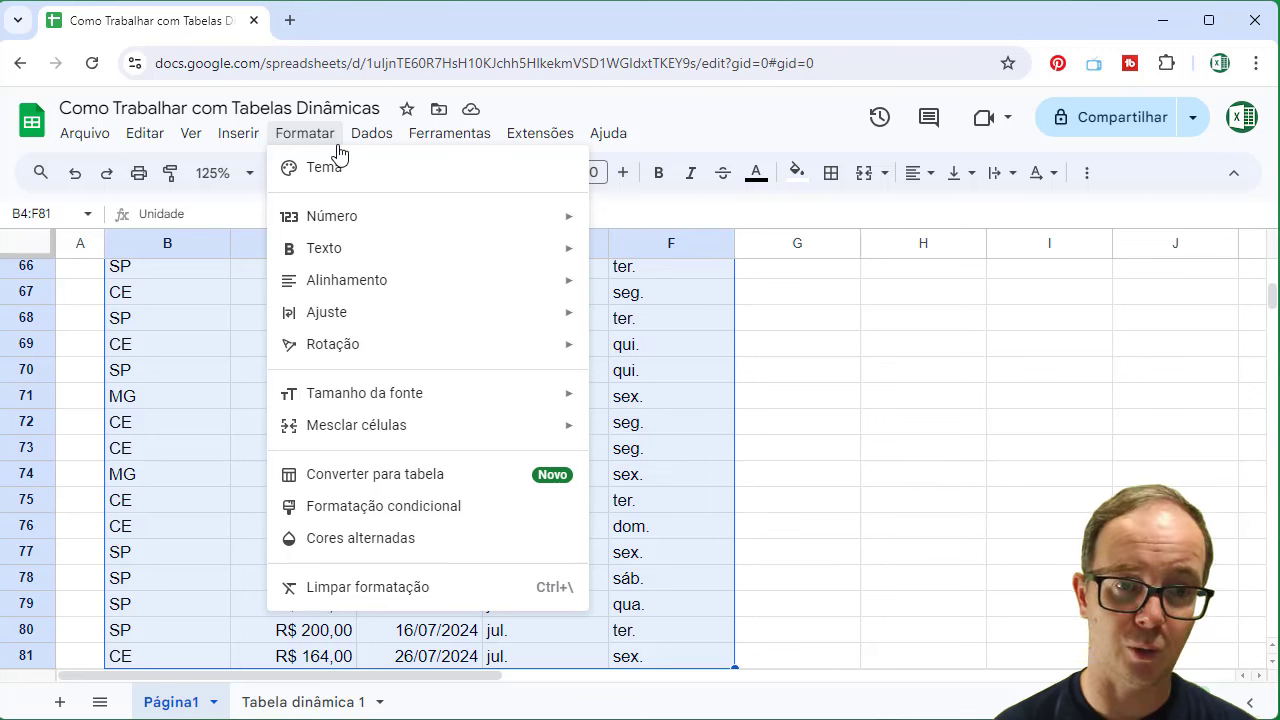
pyautogui.click(347, 483)
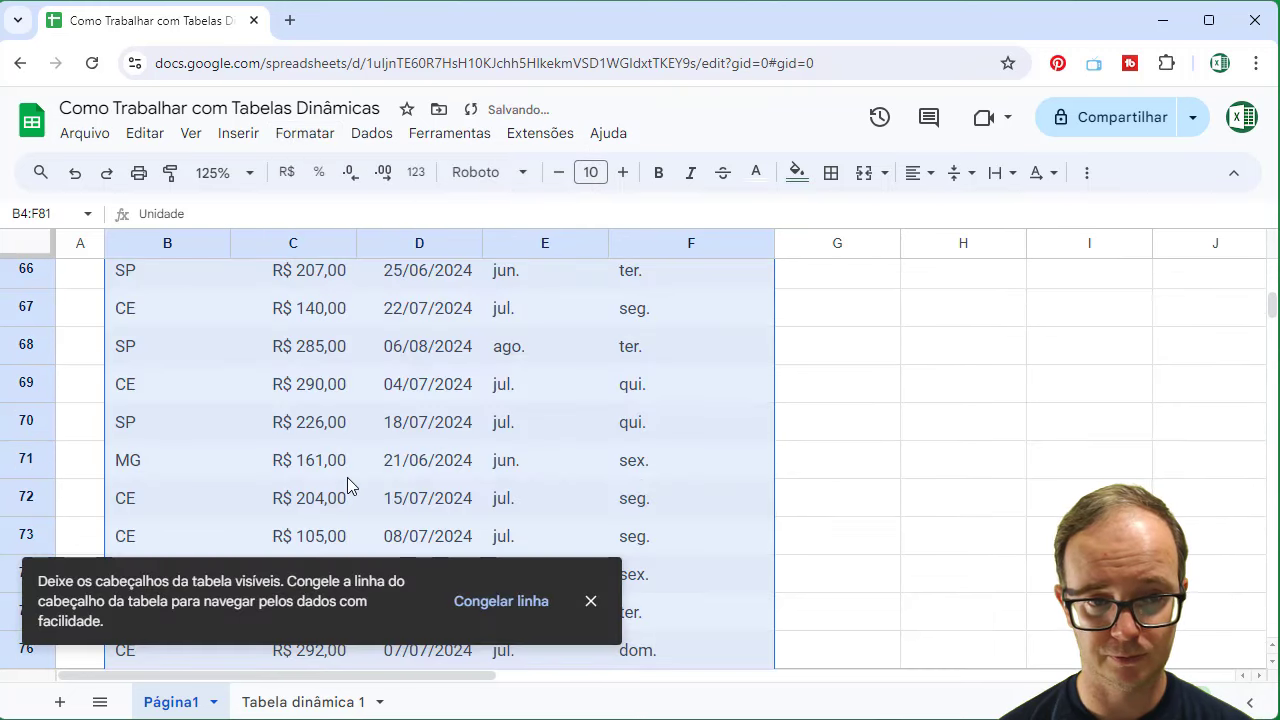
pyautogui.scroll(20, 424, 402)
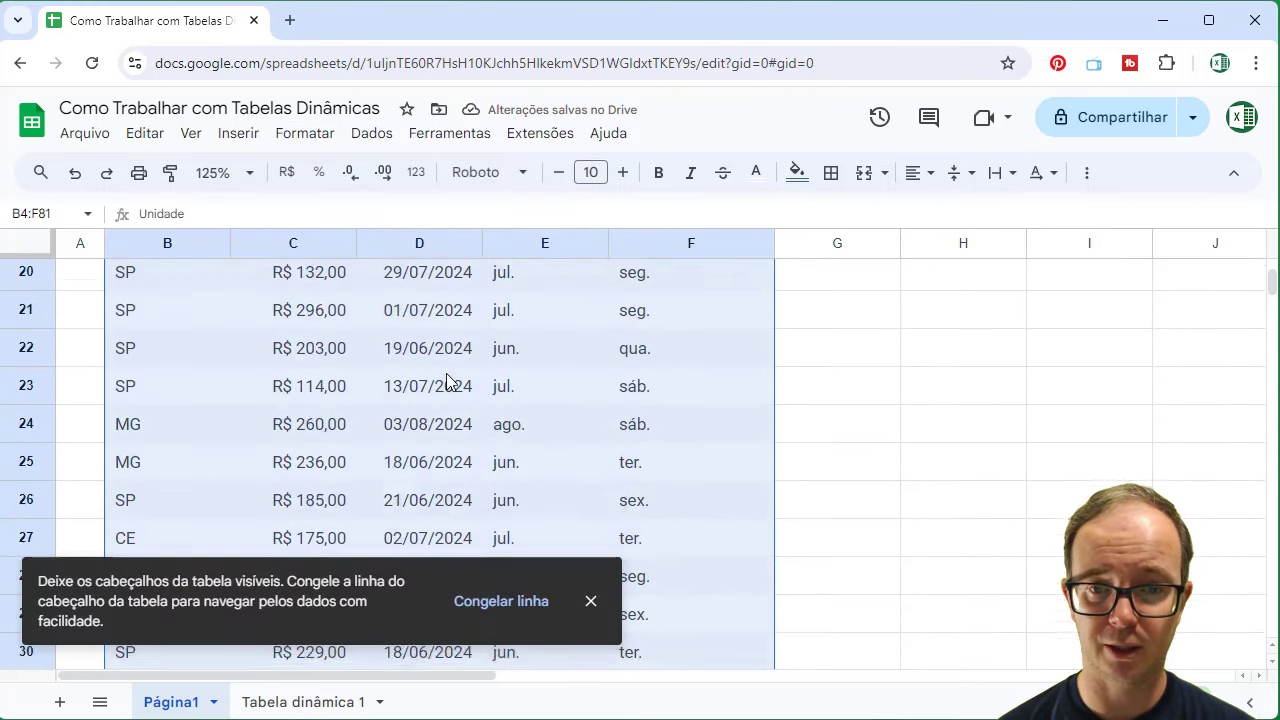
pyautogui.click(508, 447)
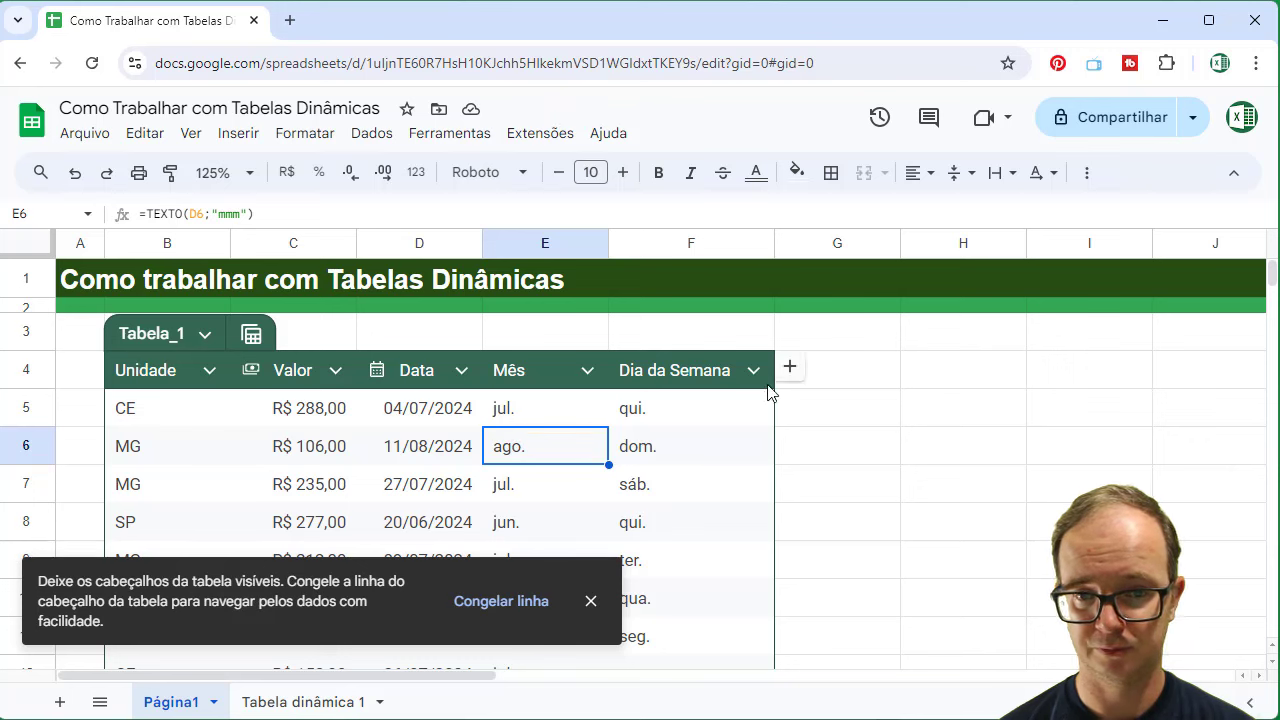
# - Select all of Tabela_1, from its header row to row 81, and start inserting a pivot table from it
pyautogui.click(196, 385)
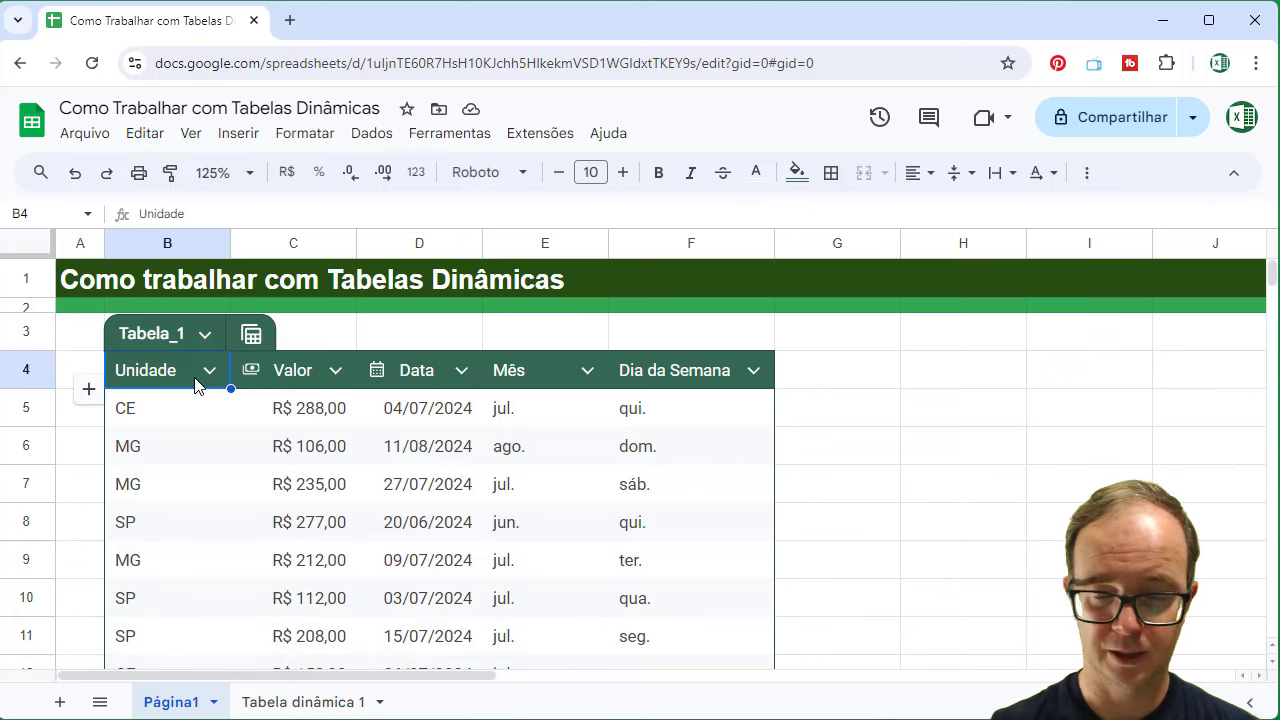
pyautogui.click(205, 406)
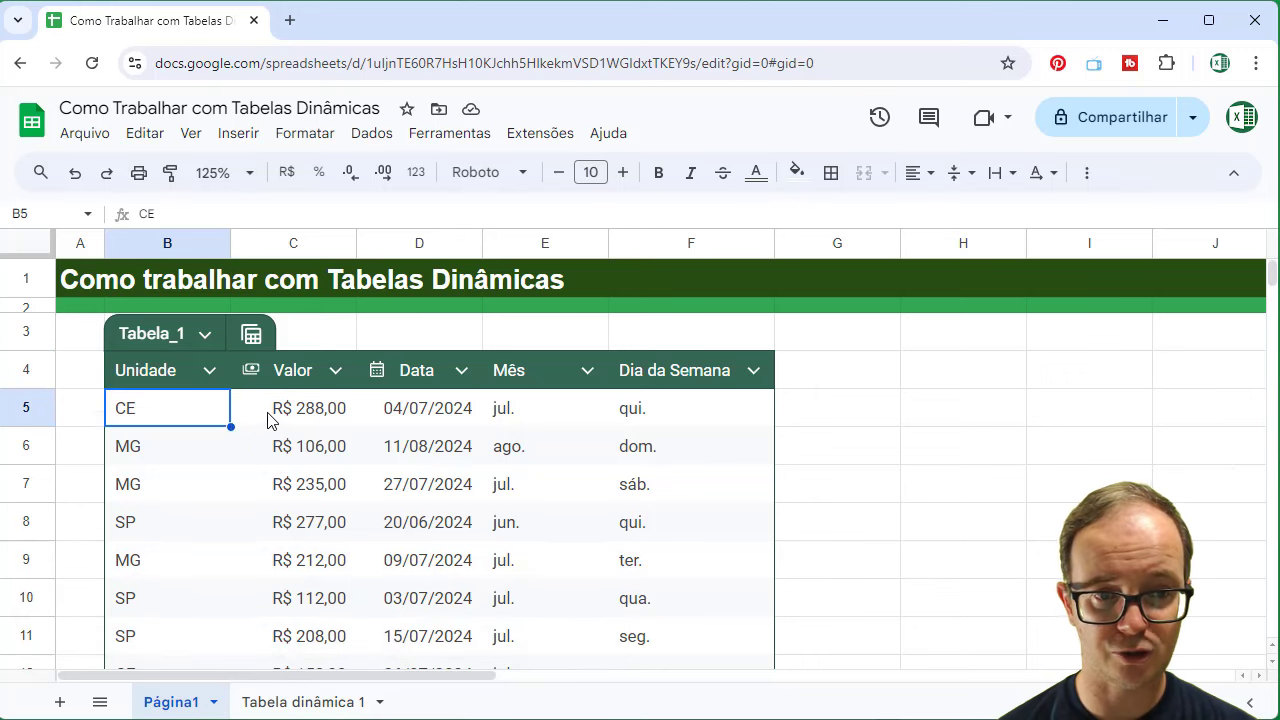
pyautogui.click(273, 417)
pyautogui.click(191, 381)
pyautogui.hotkey('shift', 'Right')
pyautogui.hotkey('shift', 'Right')
pyautogui.hotkey('shift', 'Right')
pyautogui.hotkey('shift', 'Right')
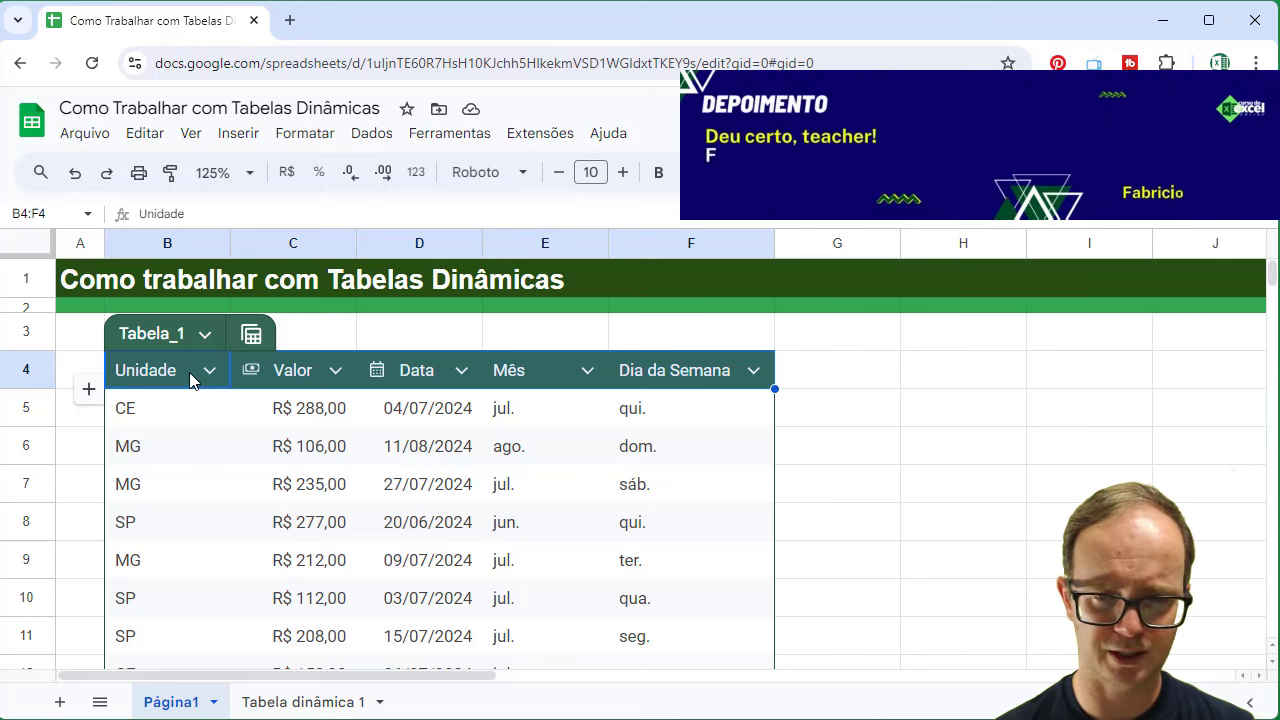
pyautogui.hotkey('ctrl', 'shift', 'Down')
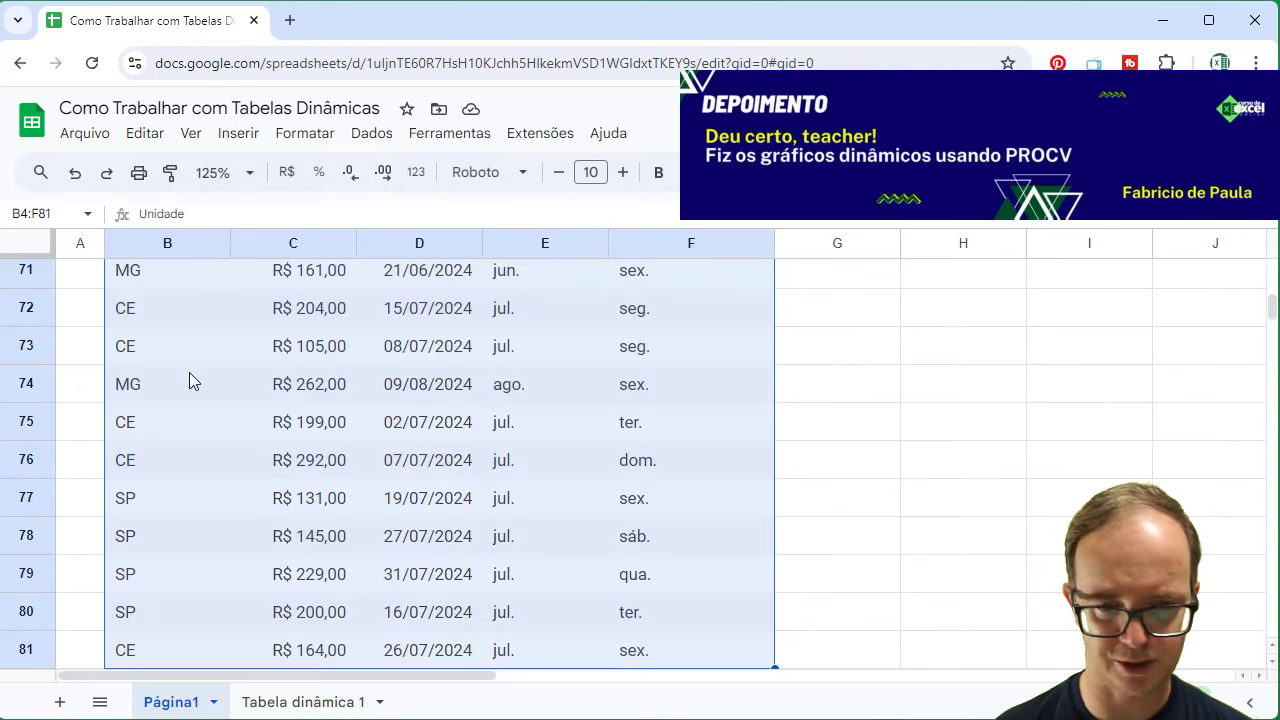
pyautogui.click(248, 133)
pyautogui.click(304, 395)
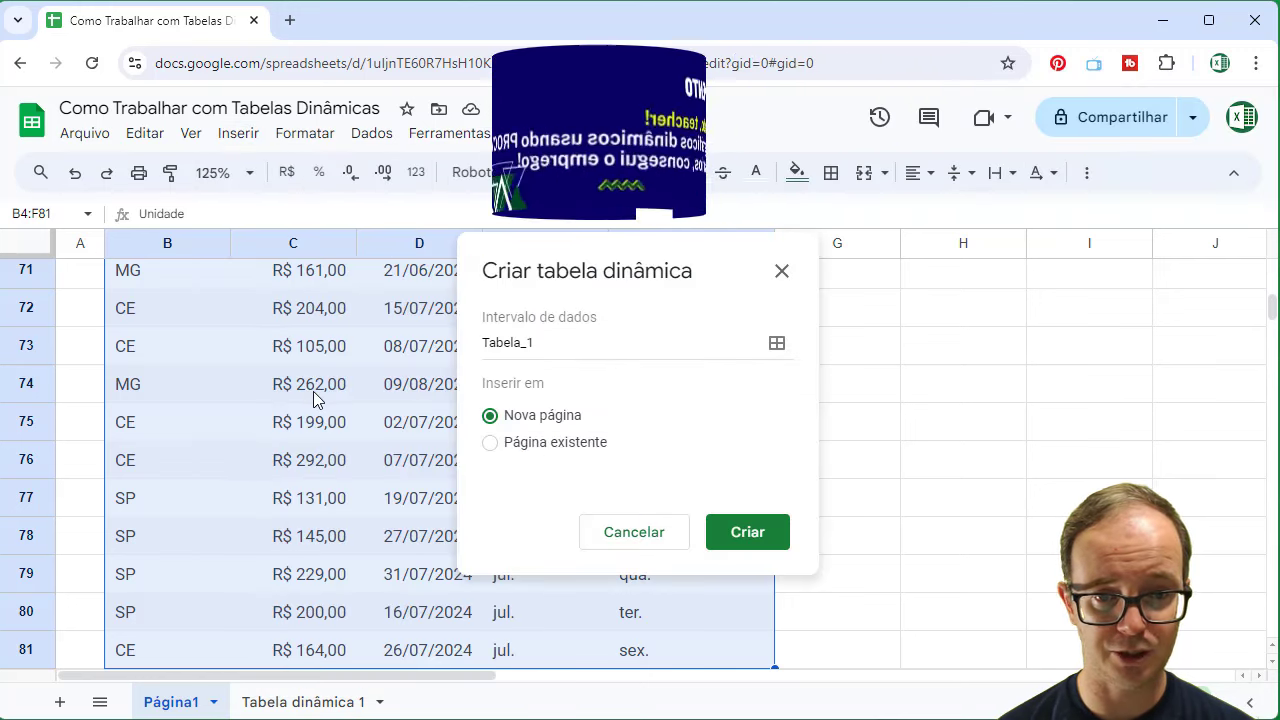
# - Create the pivot table on the existing Tabela dinâmica 1 sheet, placing it at cell D1
pyautogui.click(556, 447)
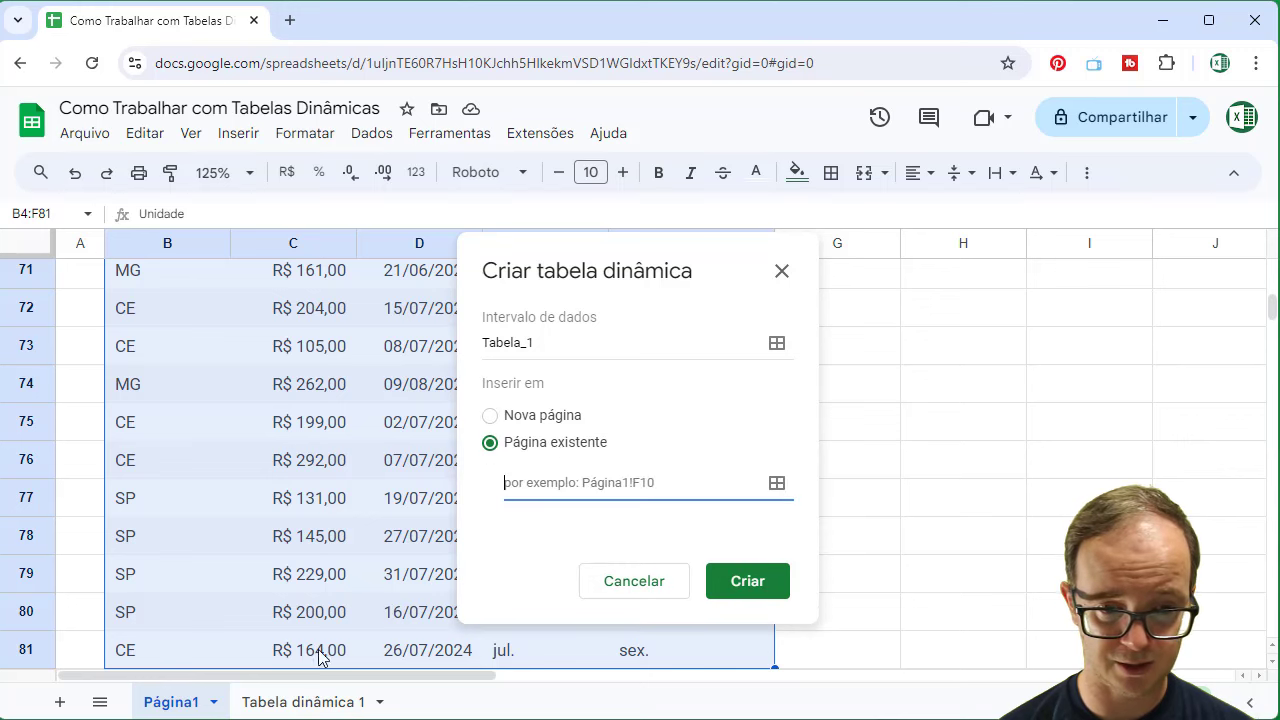
pyautogui.click(300, 702)
pyautogui.click(532, 483)
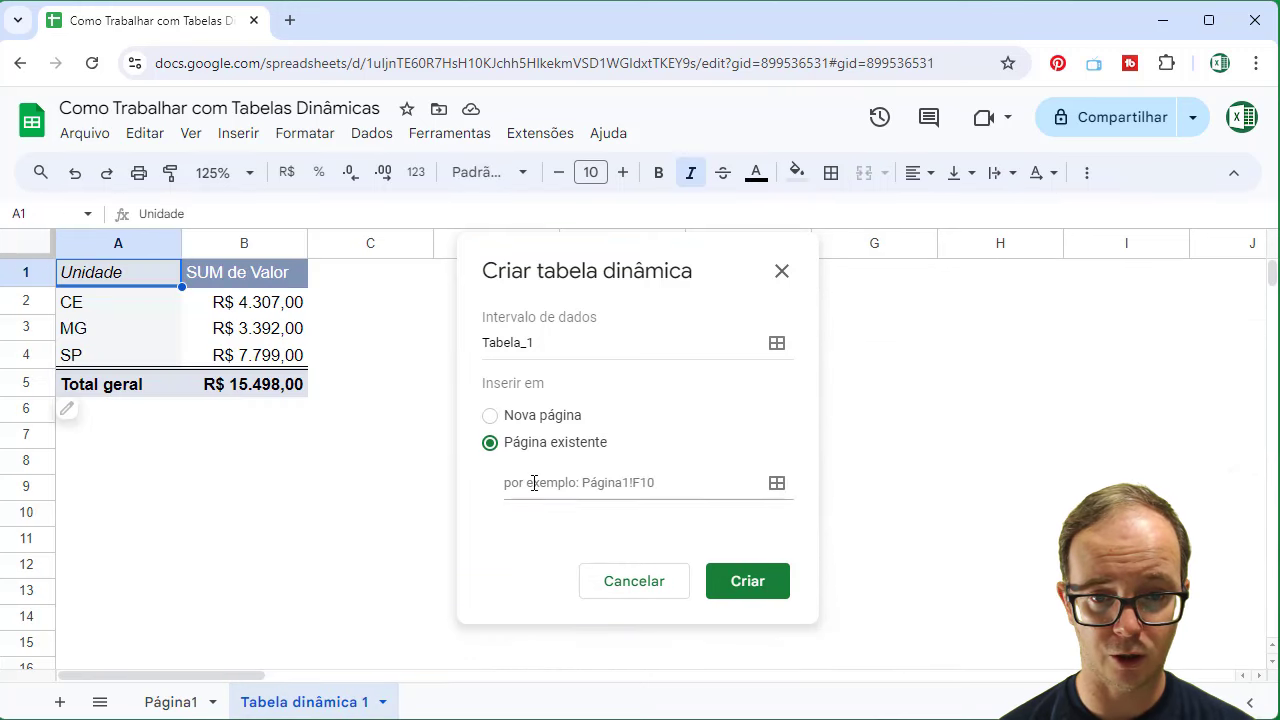
pyautogui.click(443, 283)
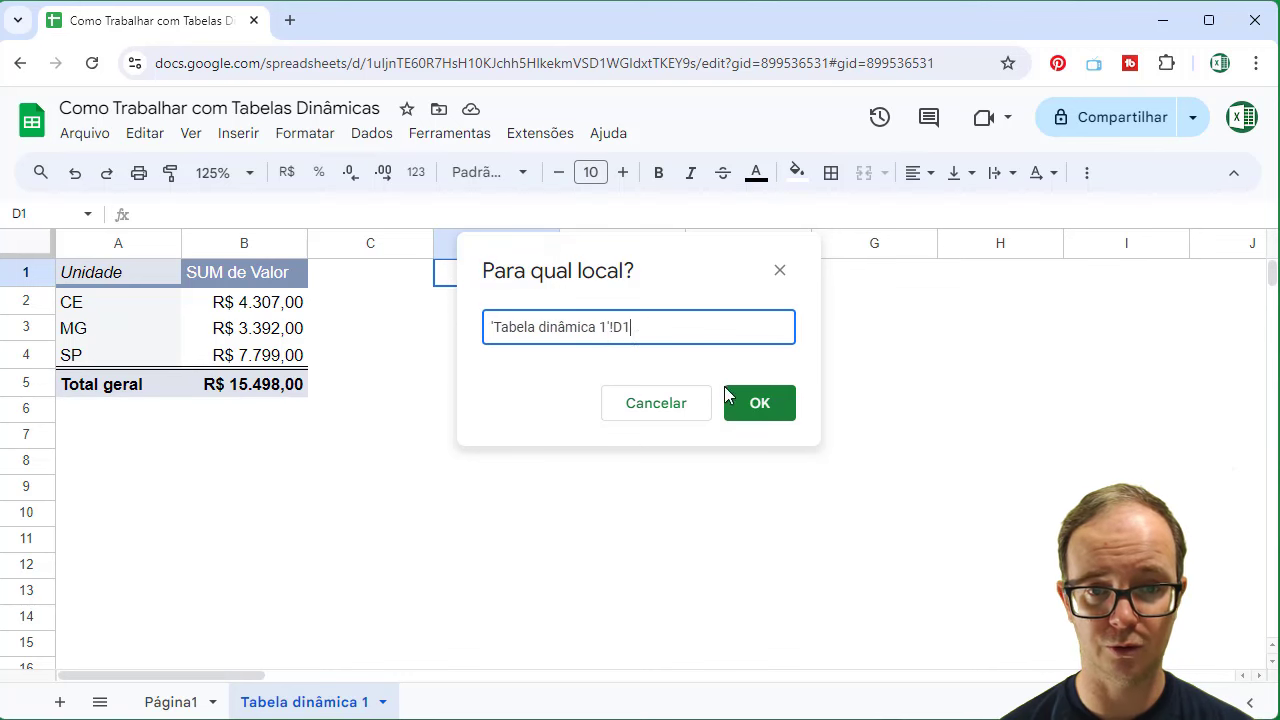
pyautogui.click(753, 402)
pyautogui.click(752, 562)
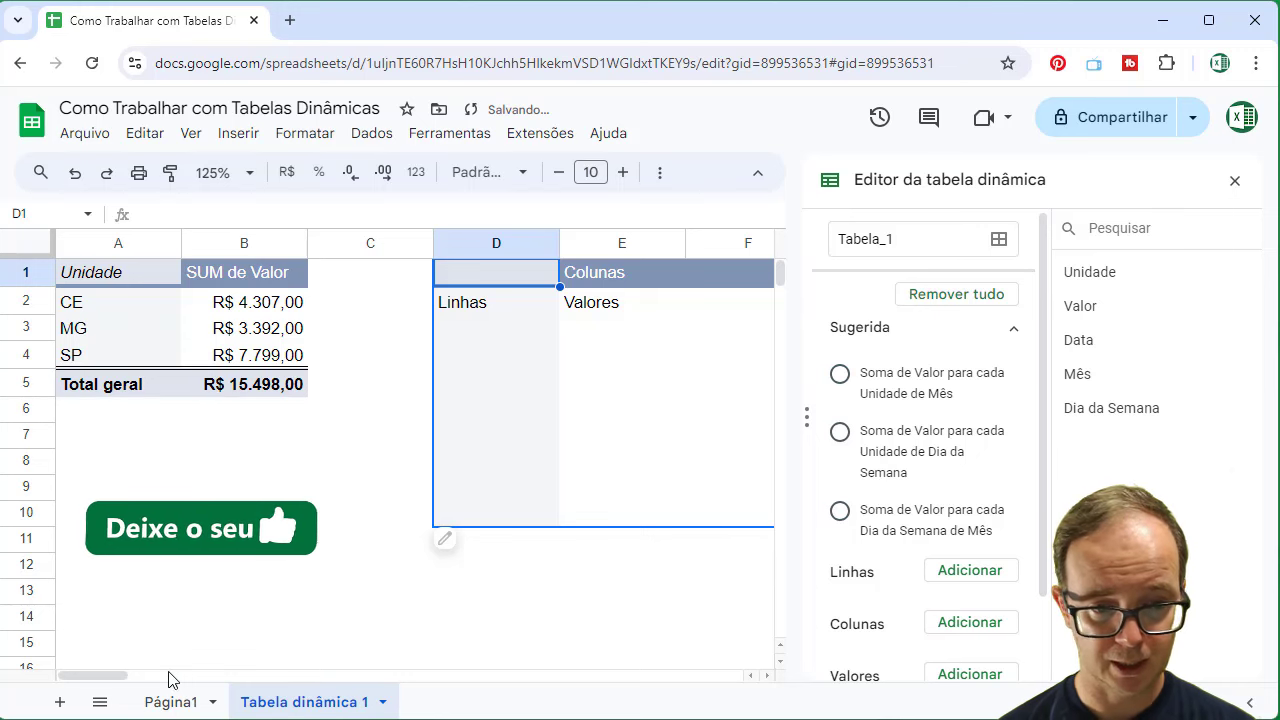
# - Set Mês as the row field and Dia da Semana as the column field of the new pivot table
pyautogui.moveTo(114, 676)
pyautogui.mouseDown()
pyautogui.moveTo(168, 675)
pyautogui.moveTo(122, 675)
pyautogui.mouseUp()
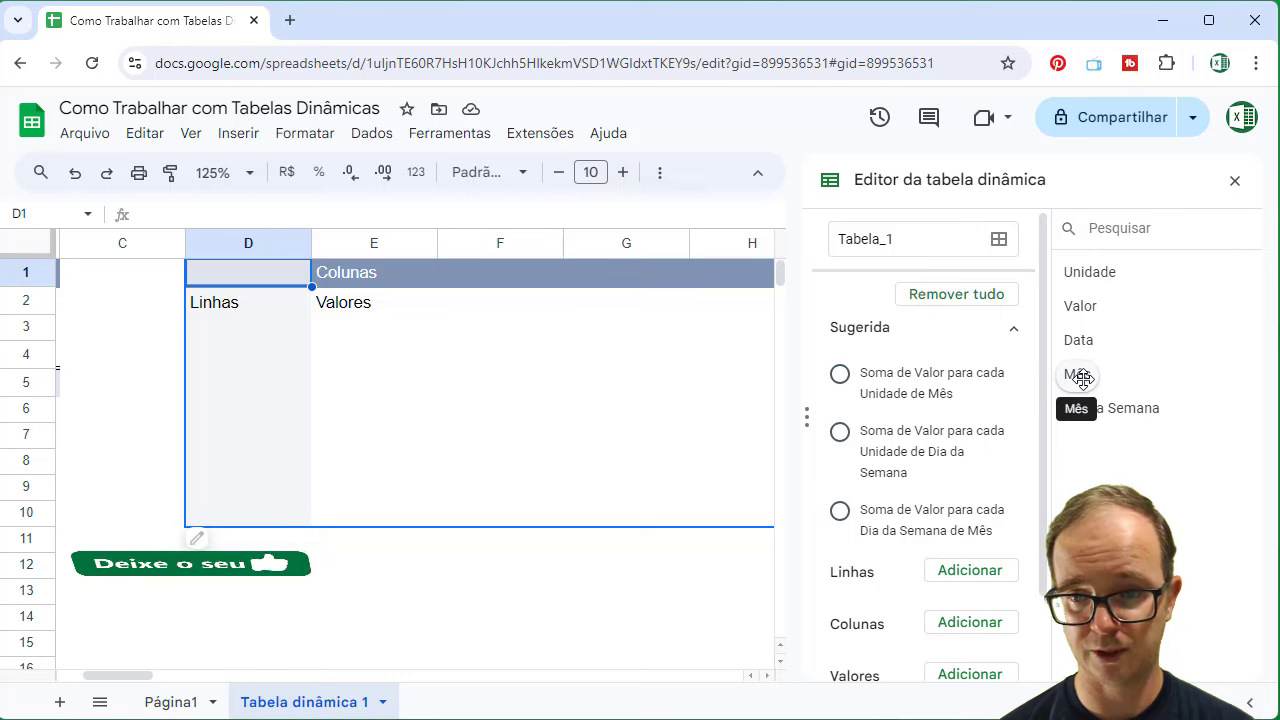
pyautogui.moveTo(1087, 378); pyautogui.dragTo(979, 590)
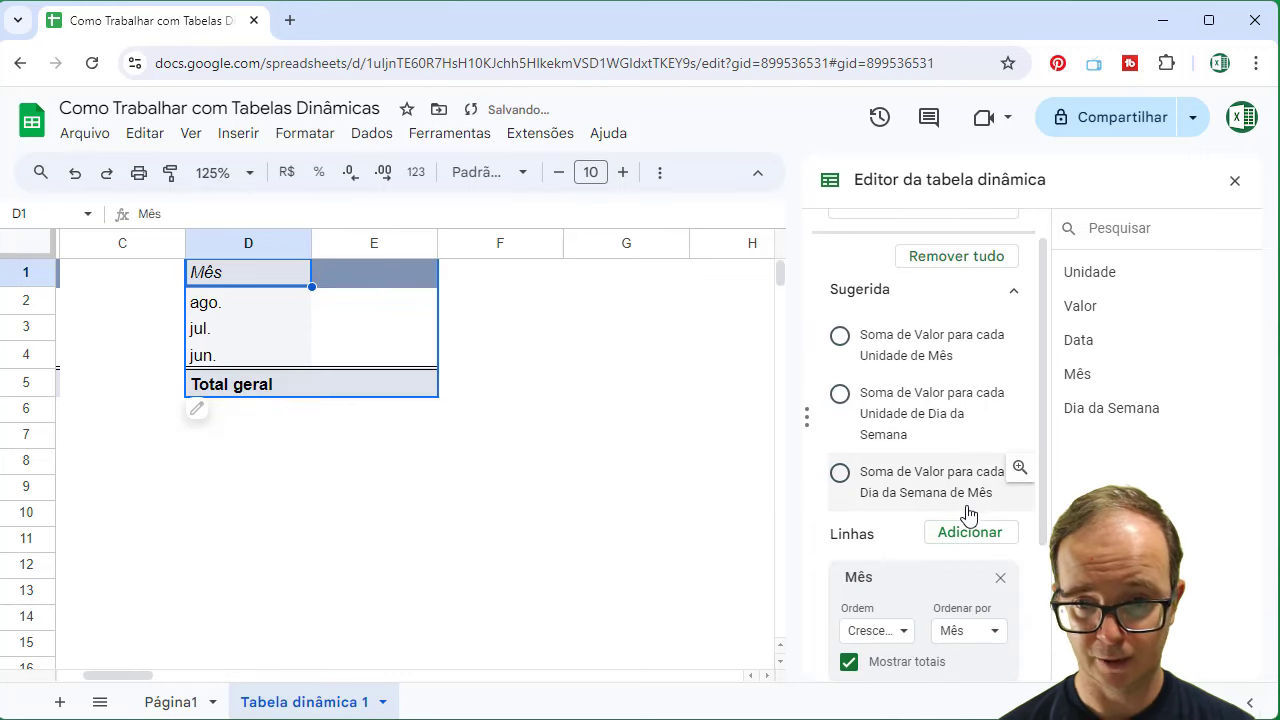
pyautogui.scroll(-2, 968, 512)
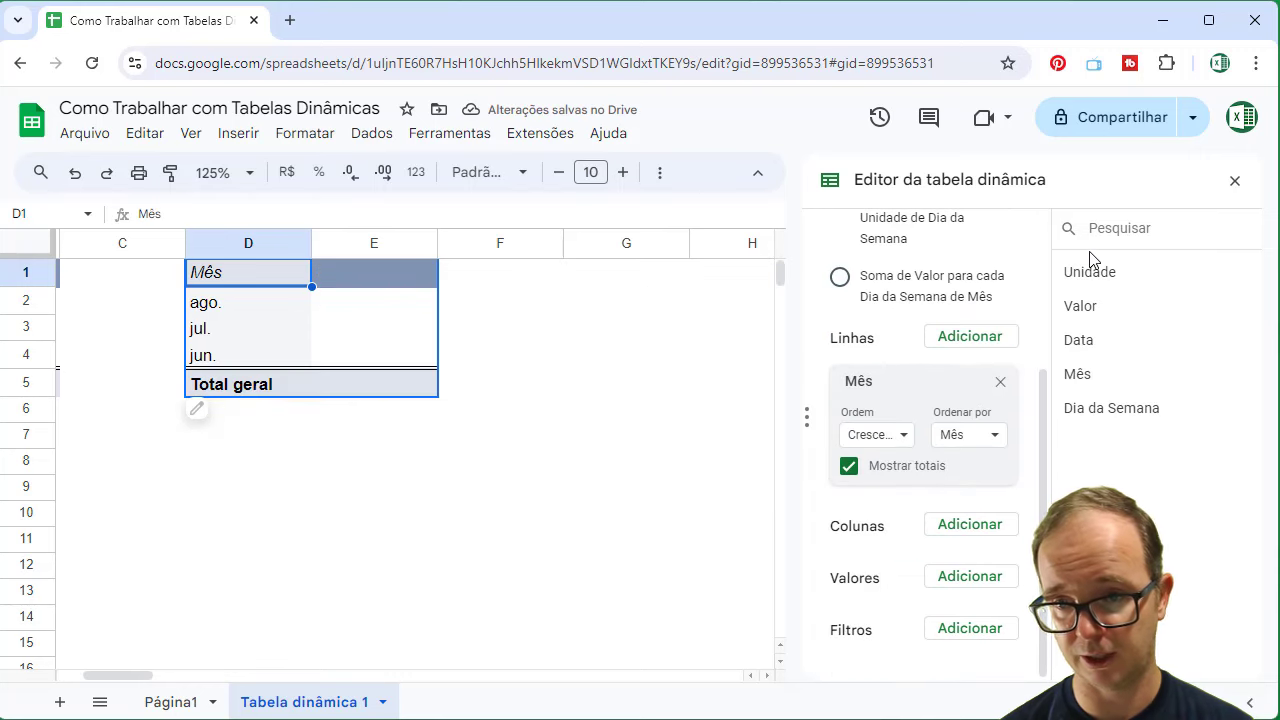
pyautogui.click(972, 528)
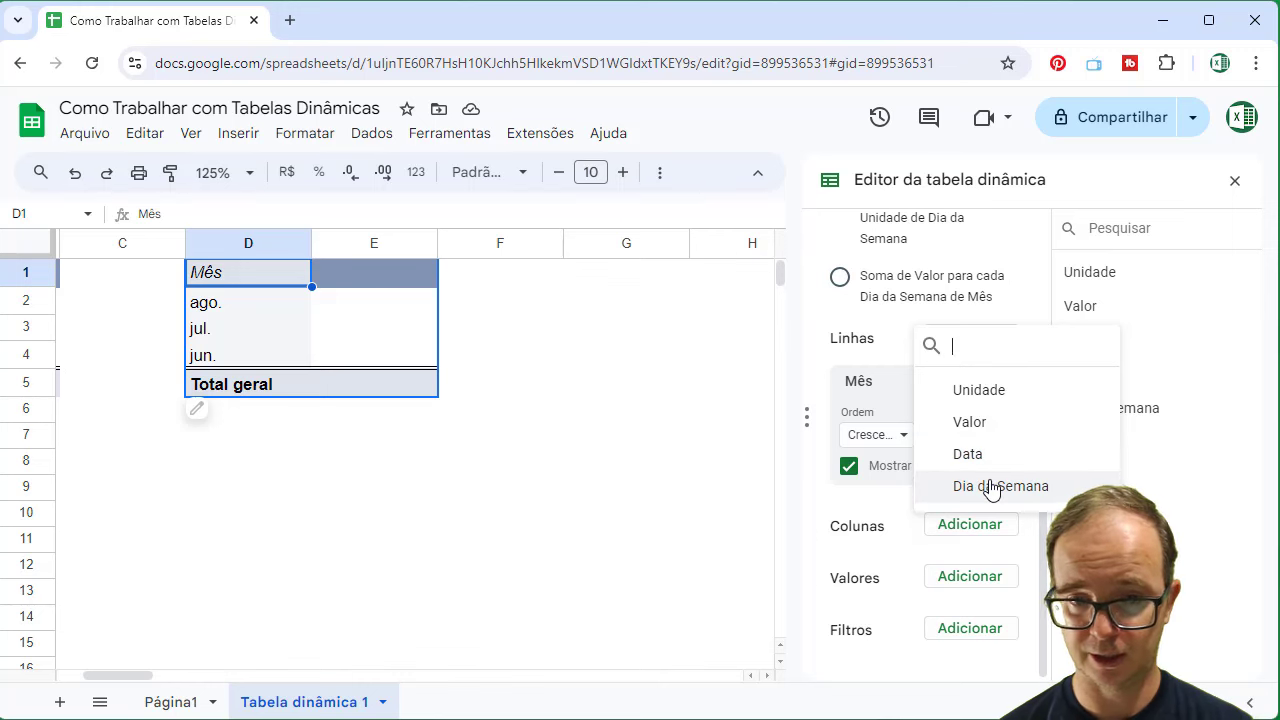
pyautogui.click(990, 487)
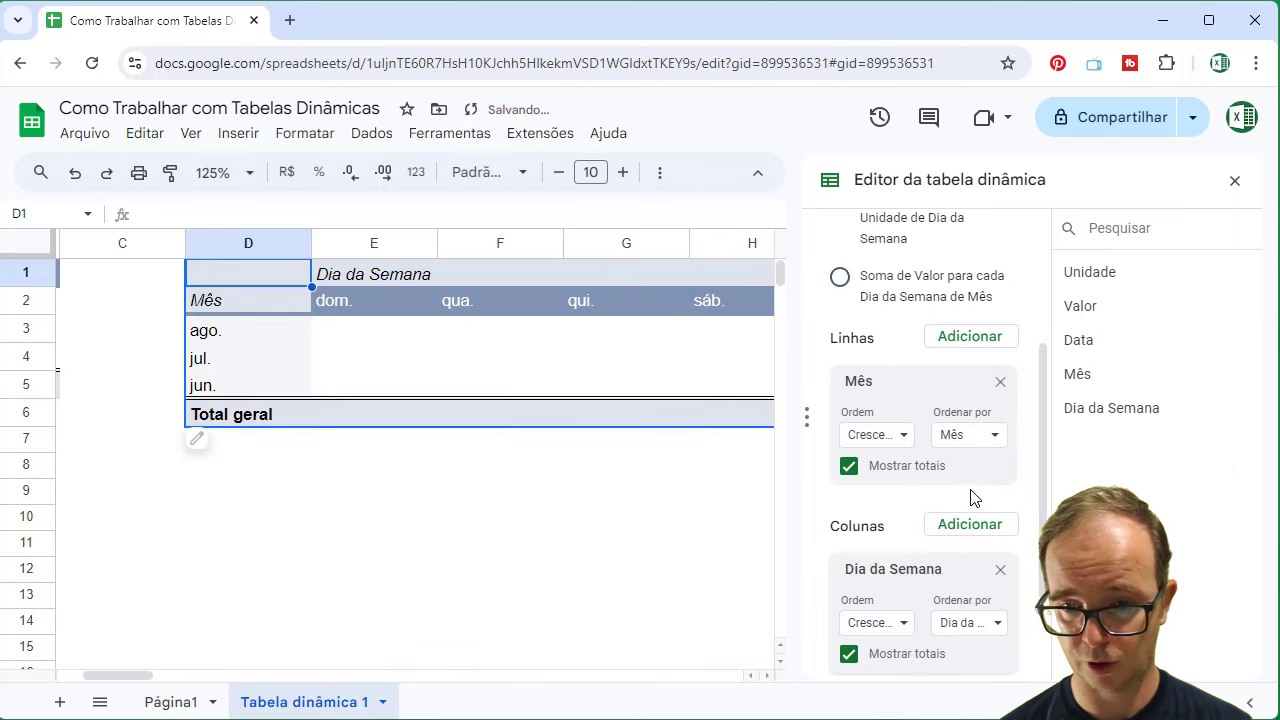
# - Add Valor as the value field of the pivot table at D1
pyautogui.scroll(-2, 975, 498)
pyautogui.click(982, 586)
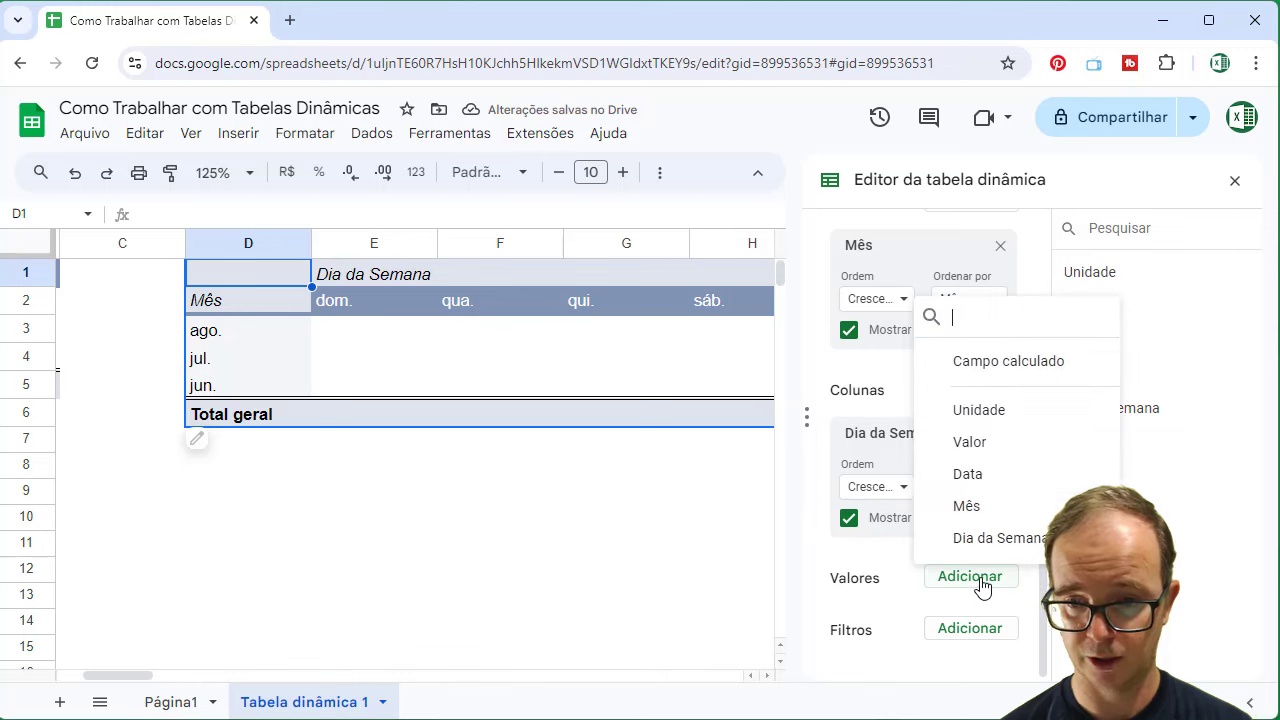
pyautogui.click(978, 443)
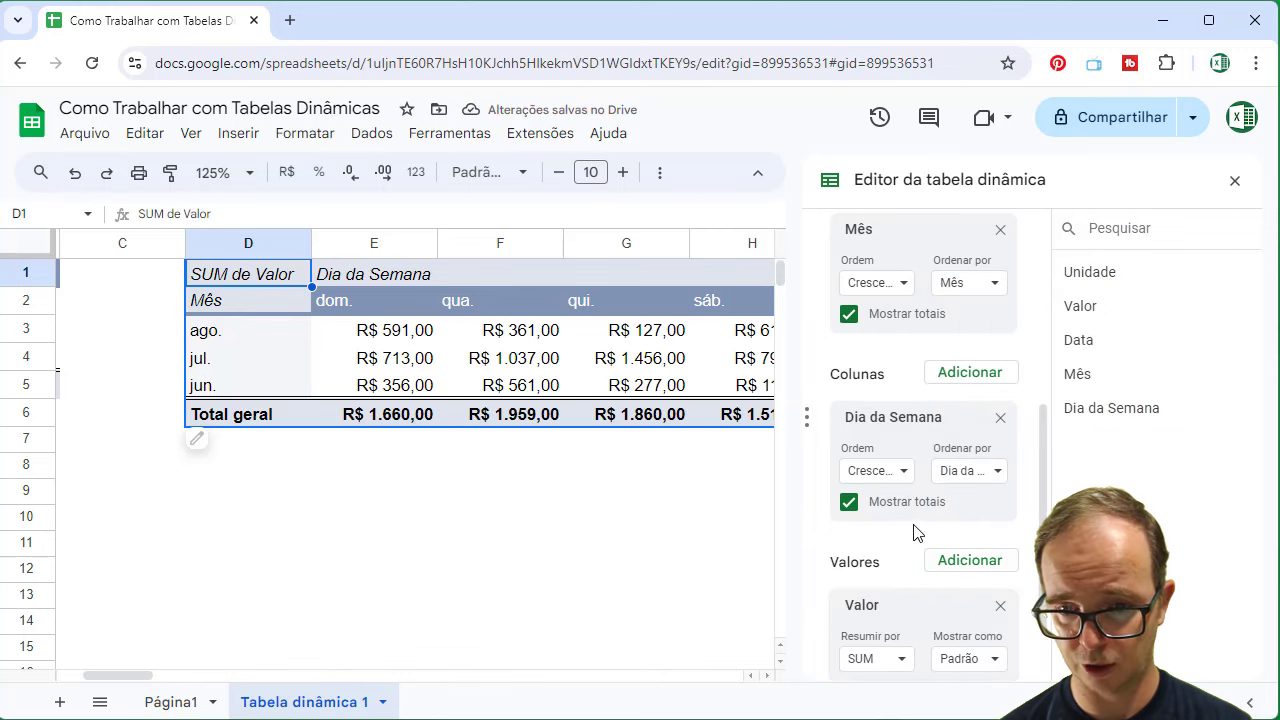
# - Add Unidade as a filter field of the pivot table at D1 and restrict it to SP
pyautogui.scroll(-1, 912, 535)
pyautogui.click(954, 630)
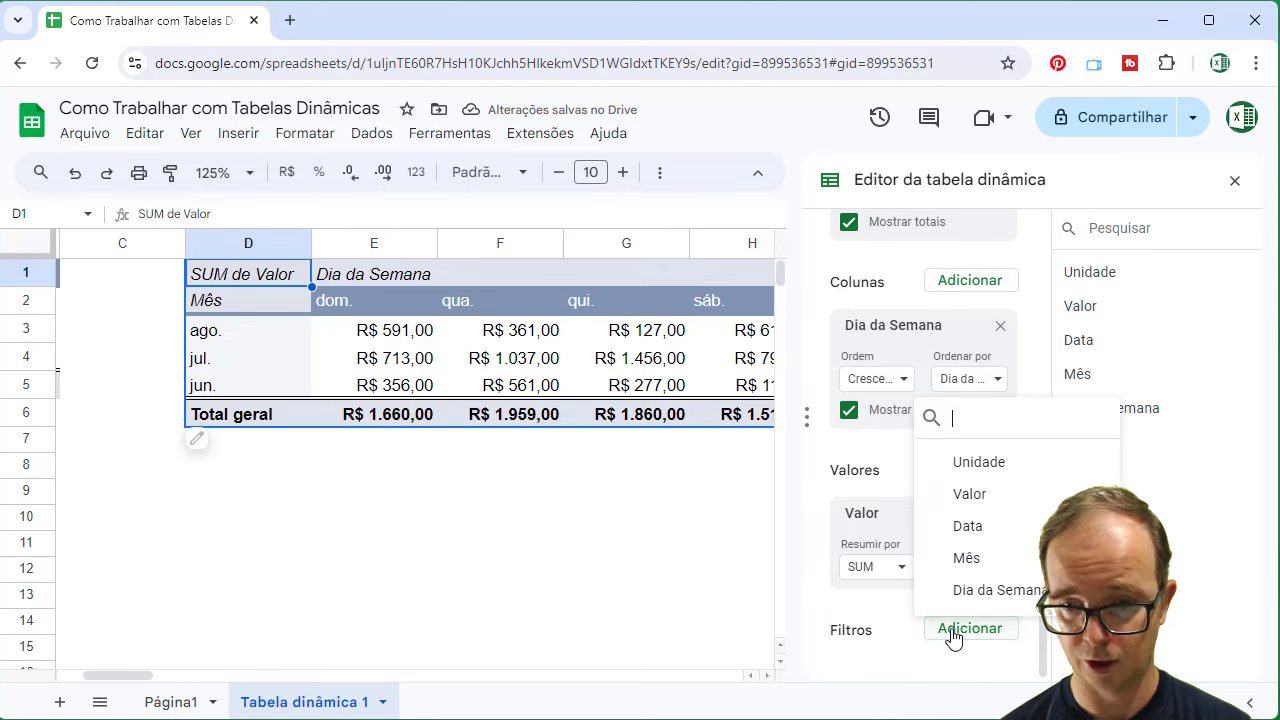
pyautogui.click(975, 462)
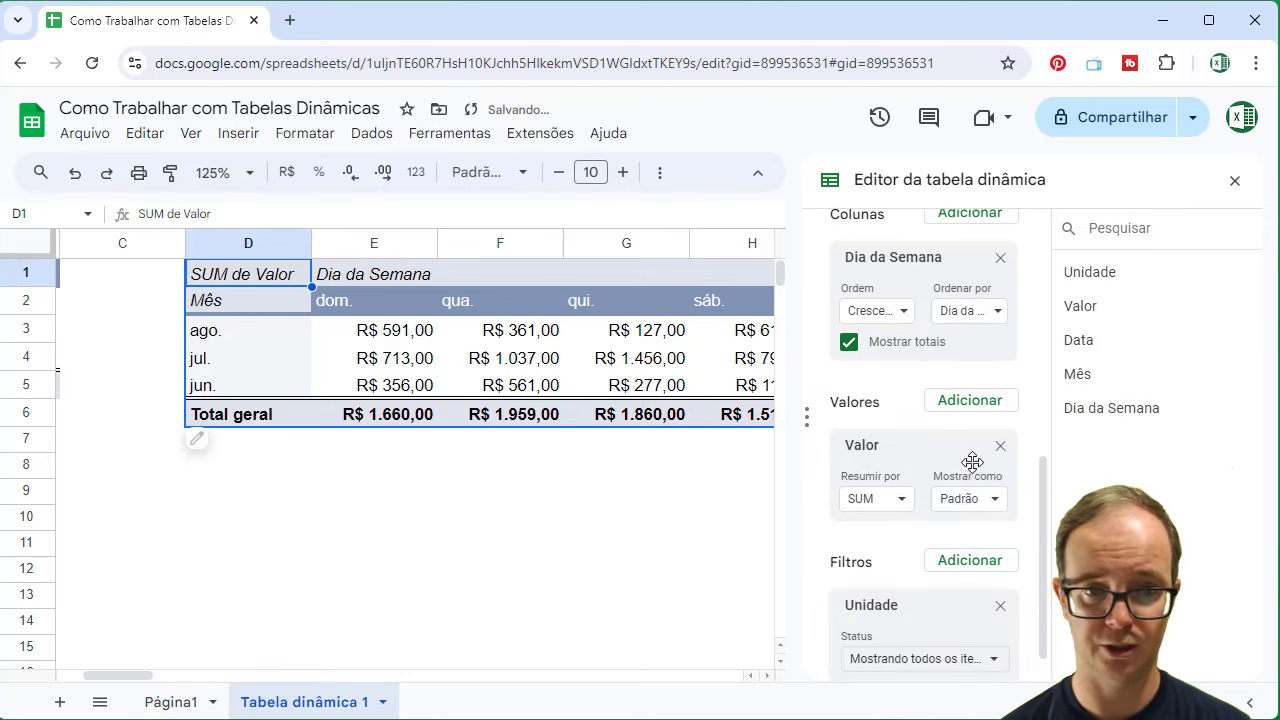
pyautogui.scroll(-1, 946, 623)
pyautogui.click(980, 626)
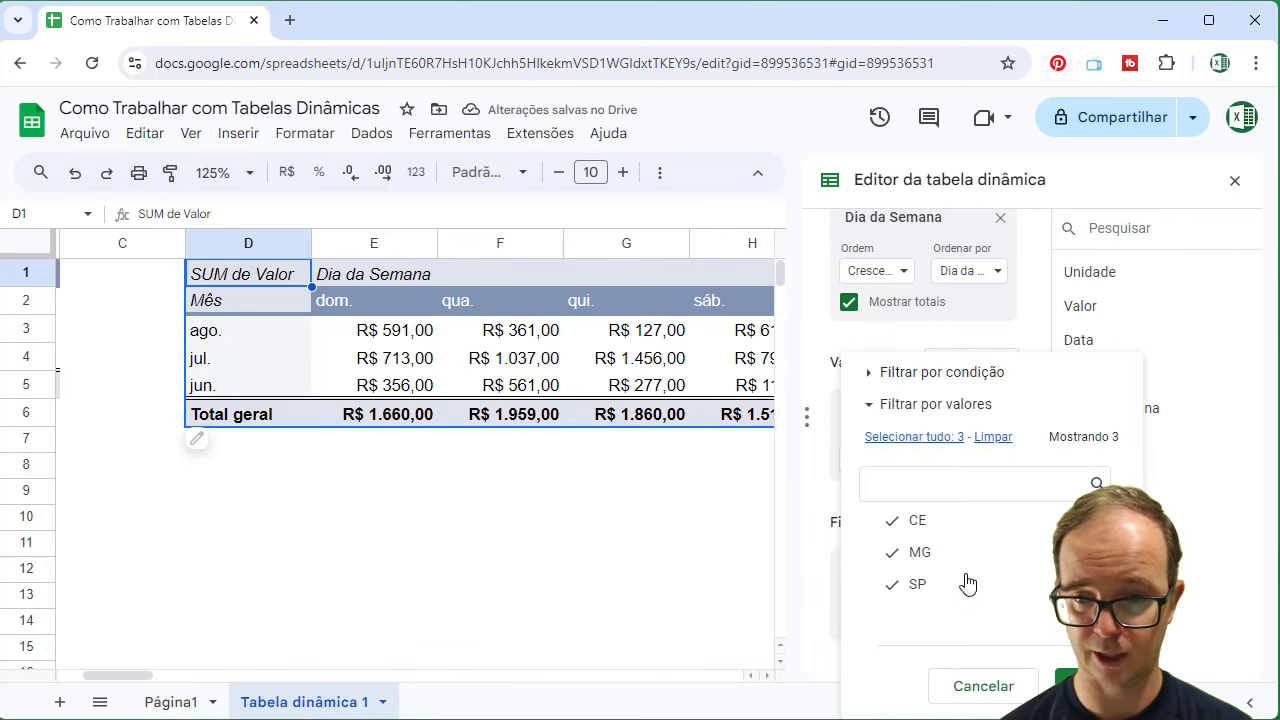
pyautogui.click(916, 522)
pyautogui.click(918, 554)
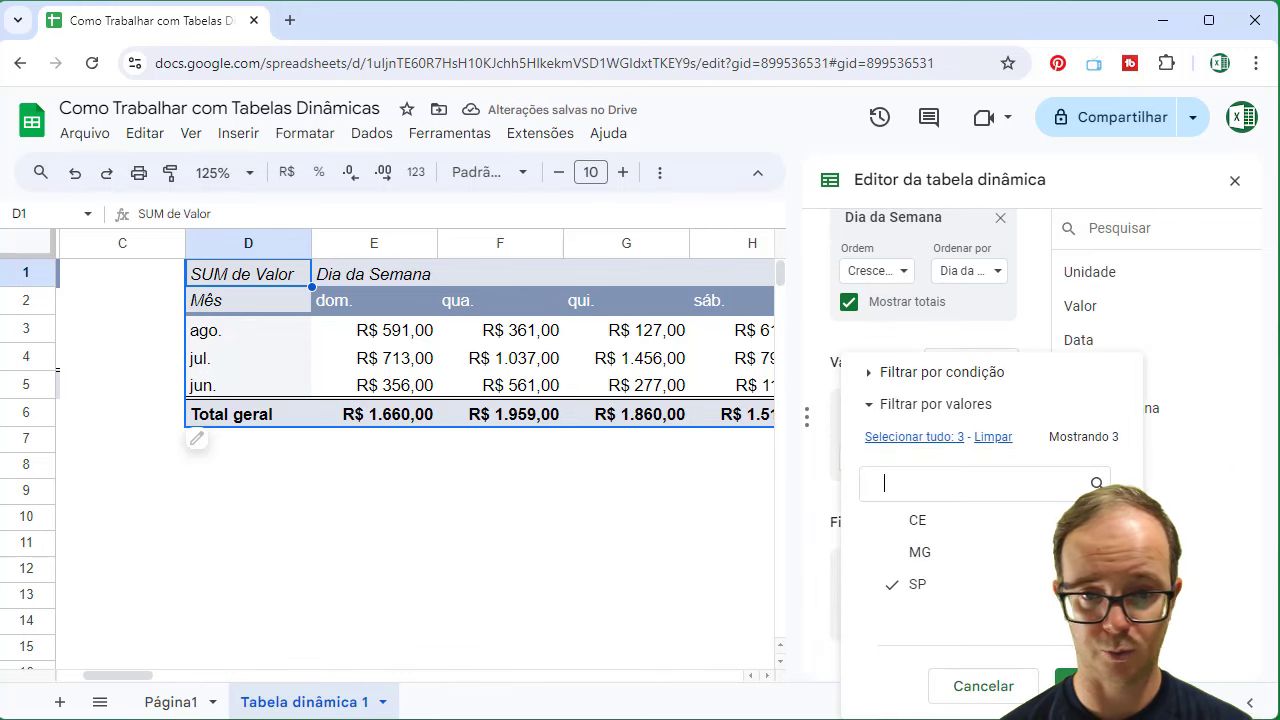
pyautogui.click(1086, 686)
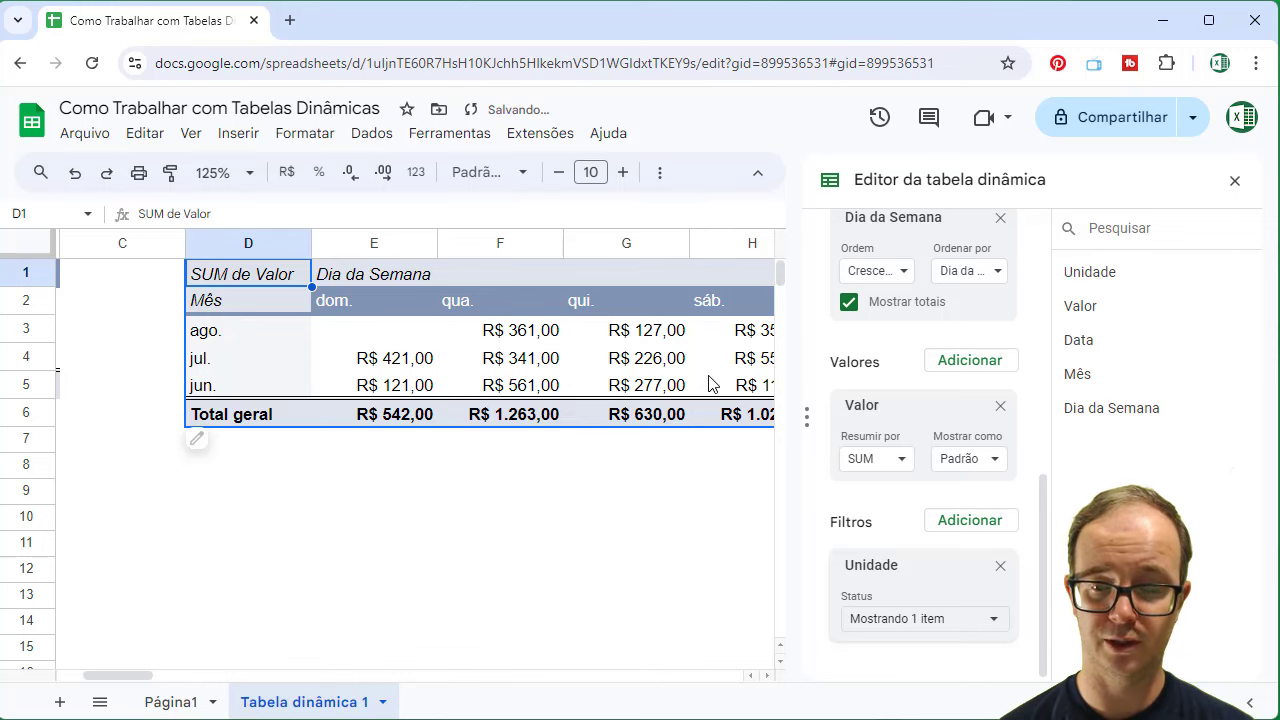
# - Change the pivot table's Unidade filter so that only MG is included
pyautogui.moveTo(114, 675); pyautogui.dragTo(138, 674)
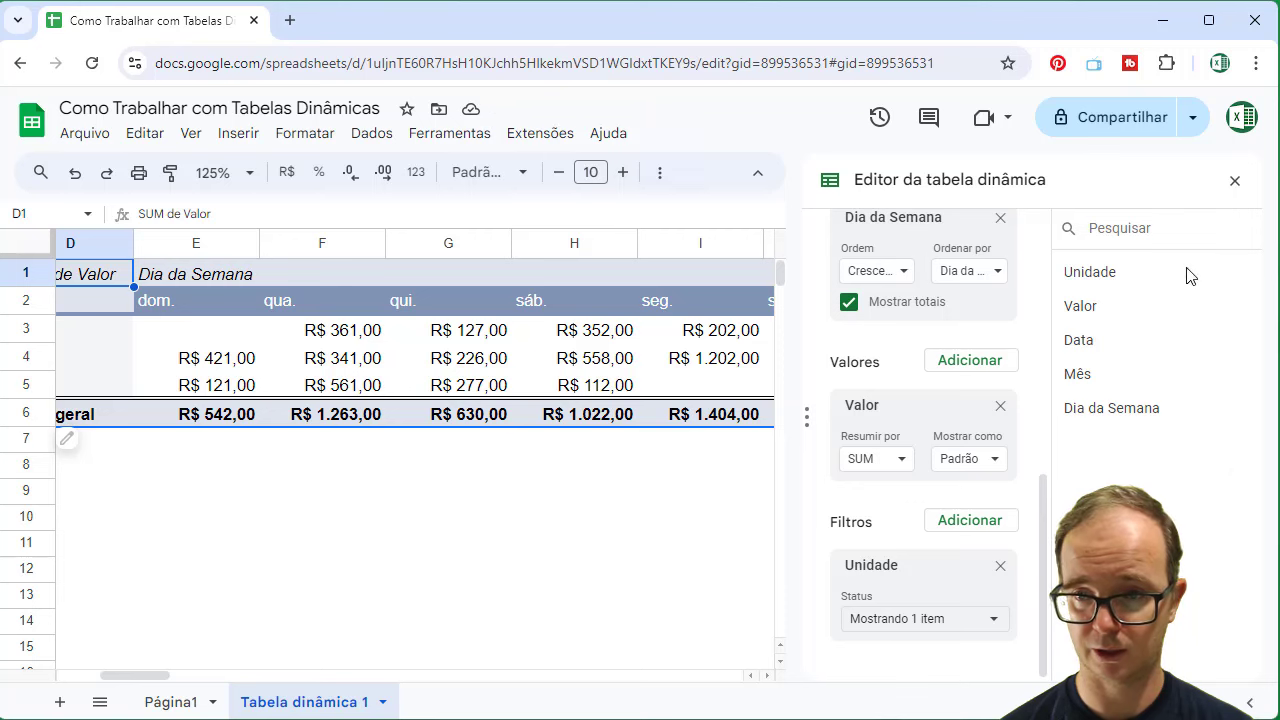
pyautogui.click(975, 618)
pyautogui.click(891, 592)
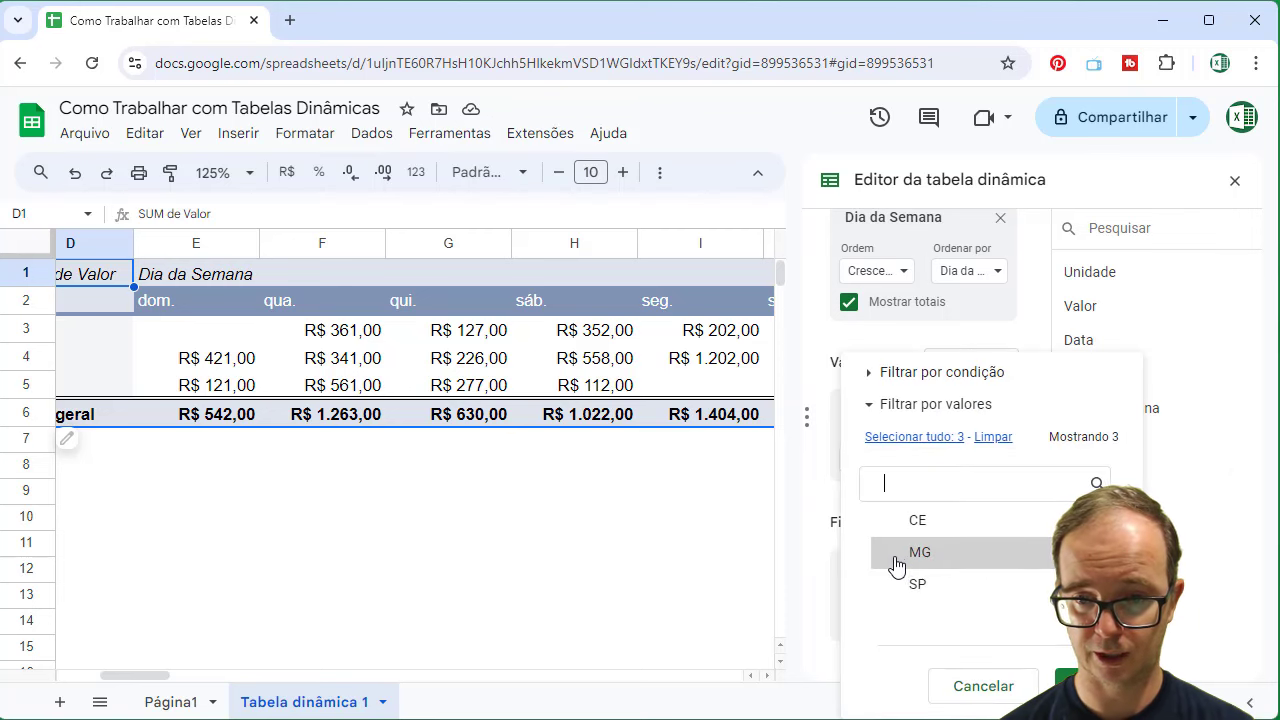
pyautogui.click(893, 560)
pyautogui.click(1085, 686)
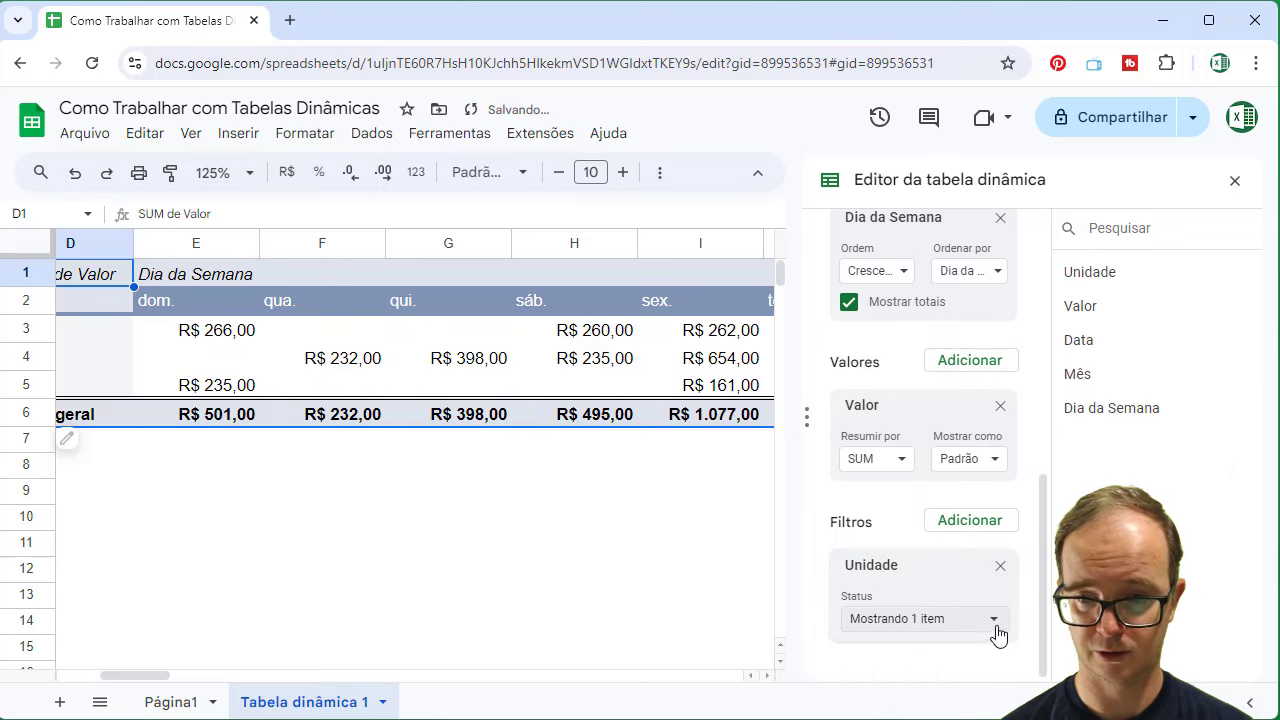
# - Switch the pivot table's Unidade filter to CE only, and remove the Unidade filter field from the pivot table
pyautogui.click(995, 627)
pyautogui.click(895, 547)
pyautogui.click(897, 526)
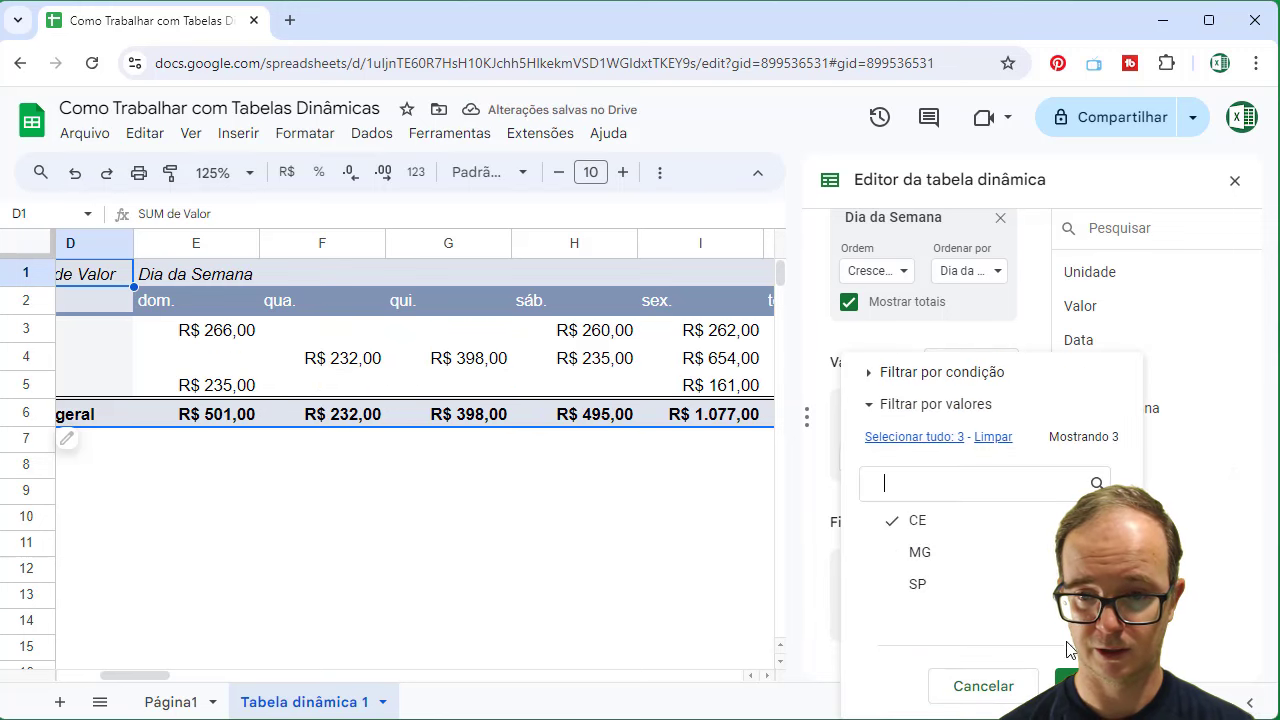
pyautogui.click(1085, 686)
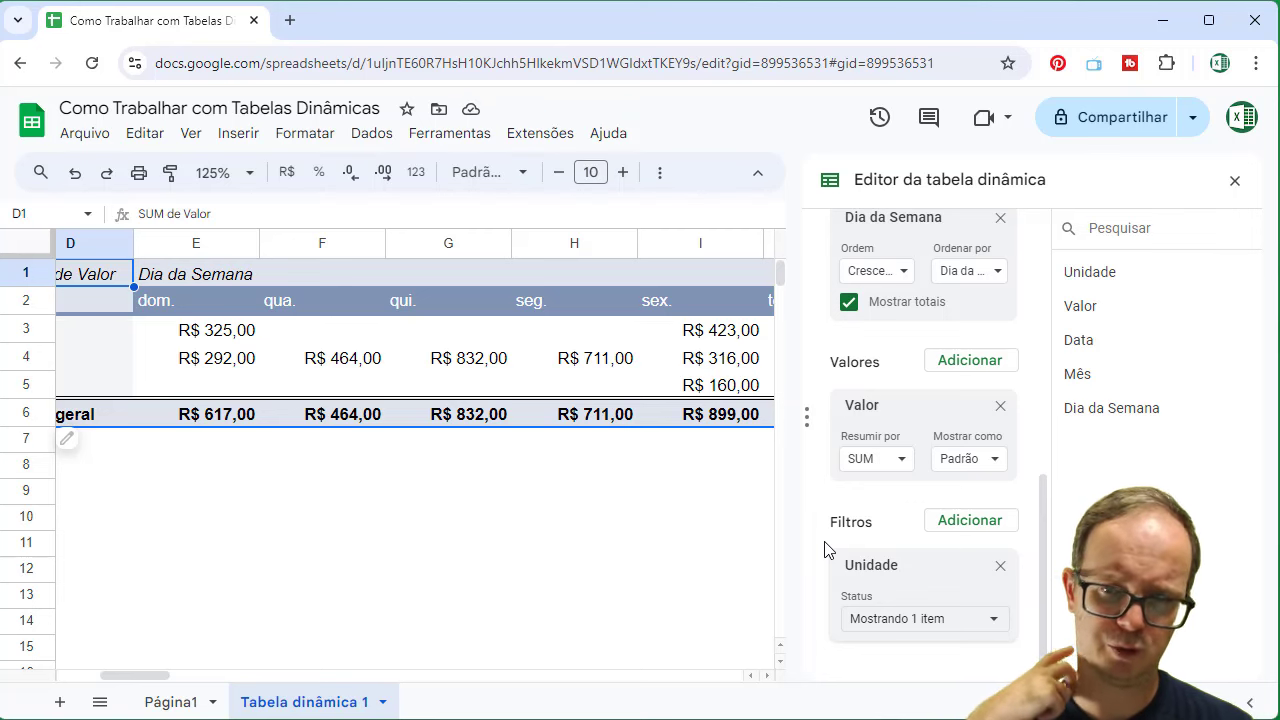
pyautogui.click(1000, 565)
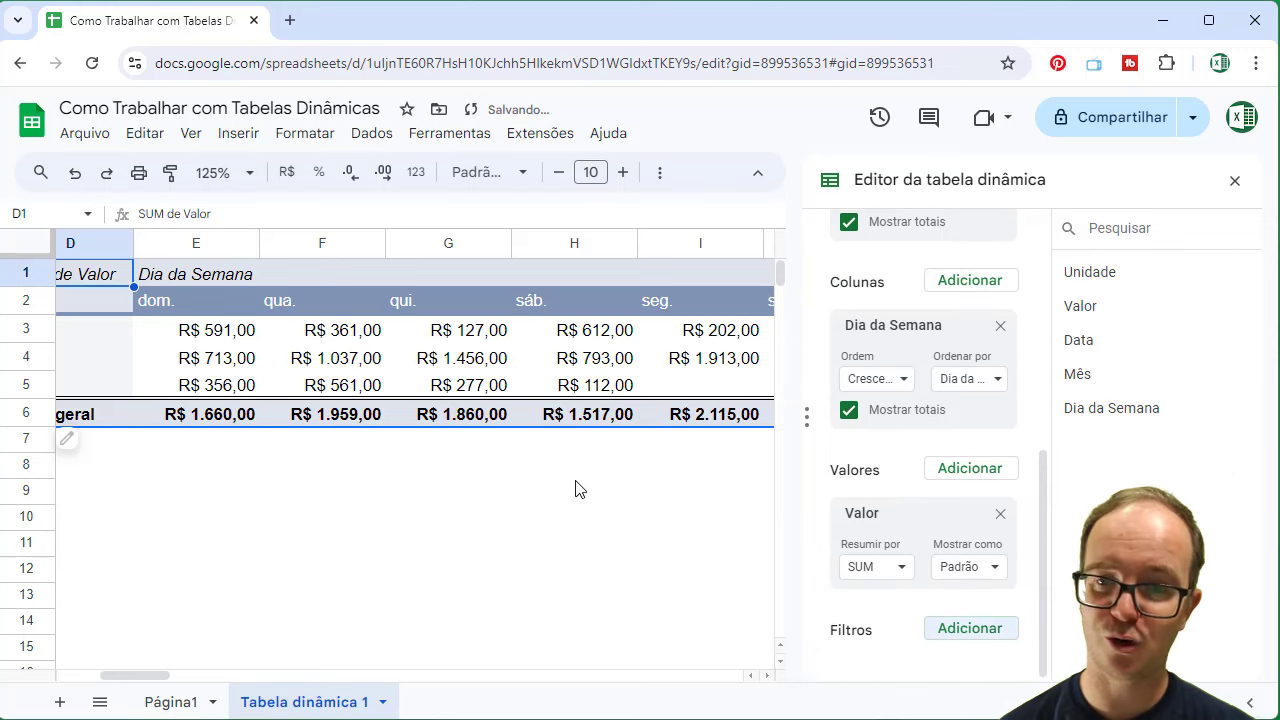
# - Add a filter control based on the Unidade column and place it in the empty rows below the pivot table
pyautogui.click(1234, 180)
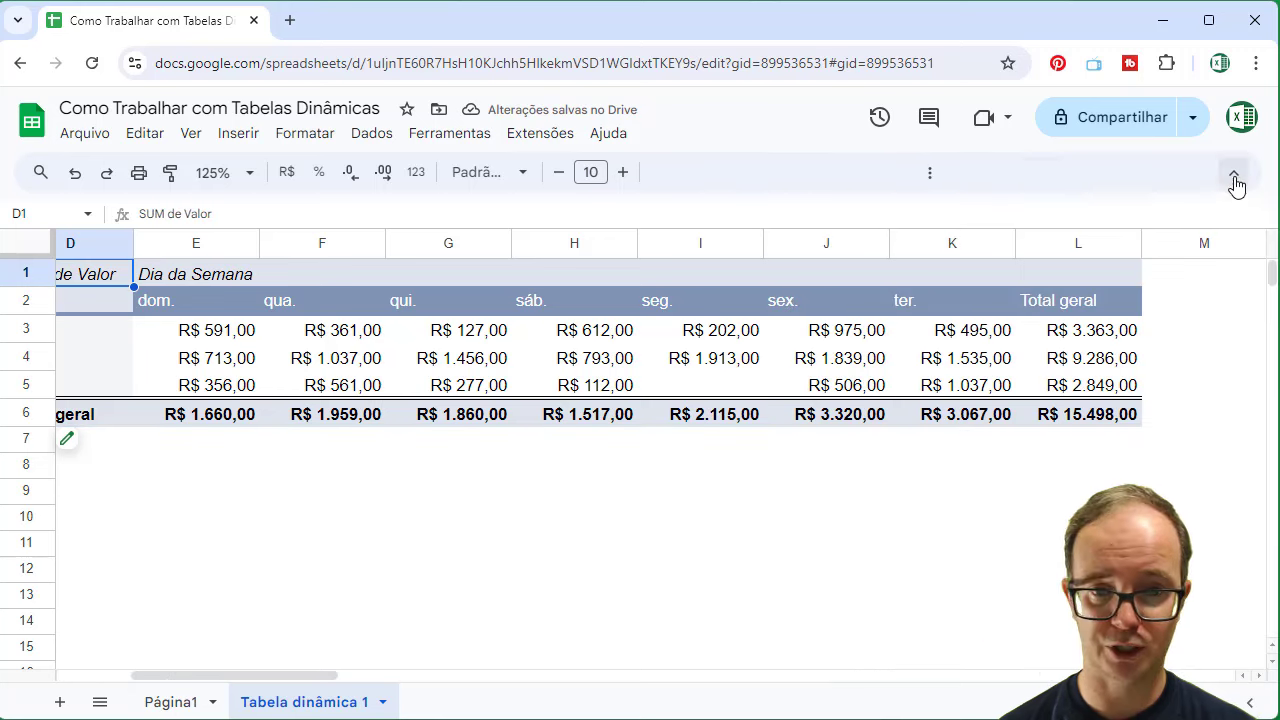
pyautogui.moveTo(180, 678)
pyautogui.mouseDown()
pyautogui.moveTo(157, 677)
pyautogui.moveTo(168, 677)
pyautogui.mouseUp()
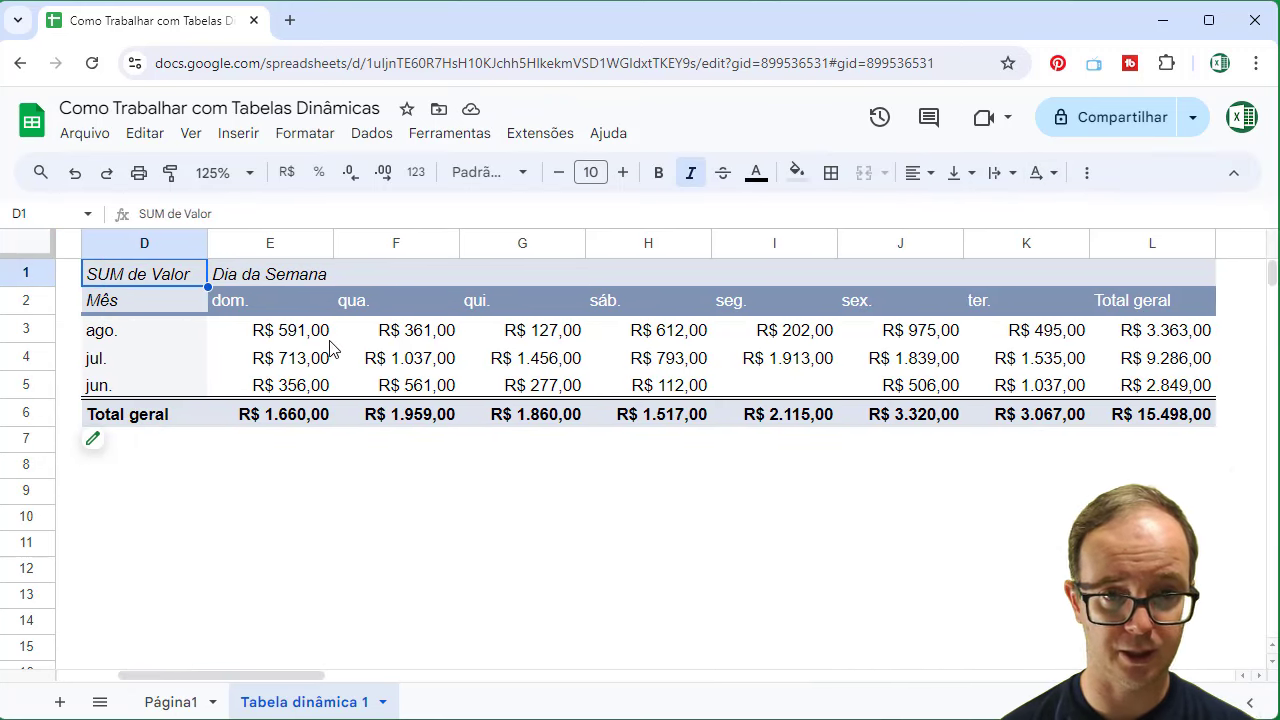
pyautogui.click(372, 135)
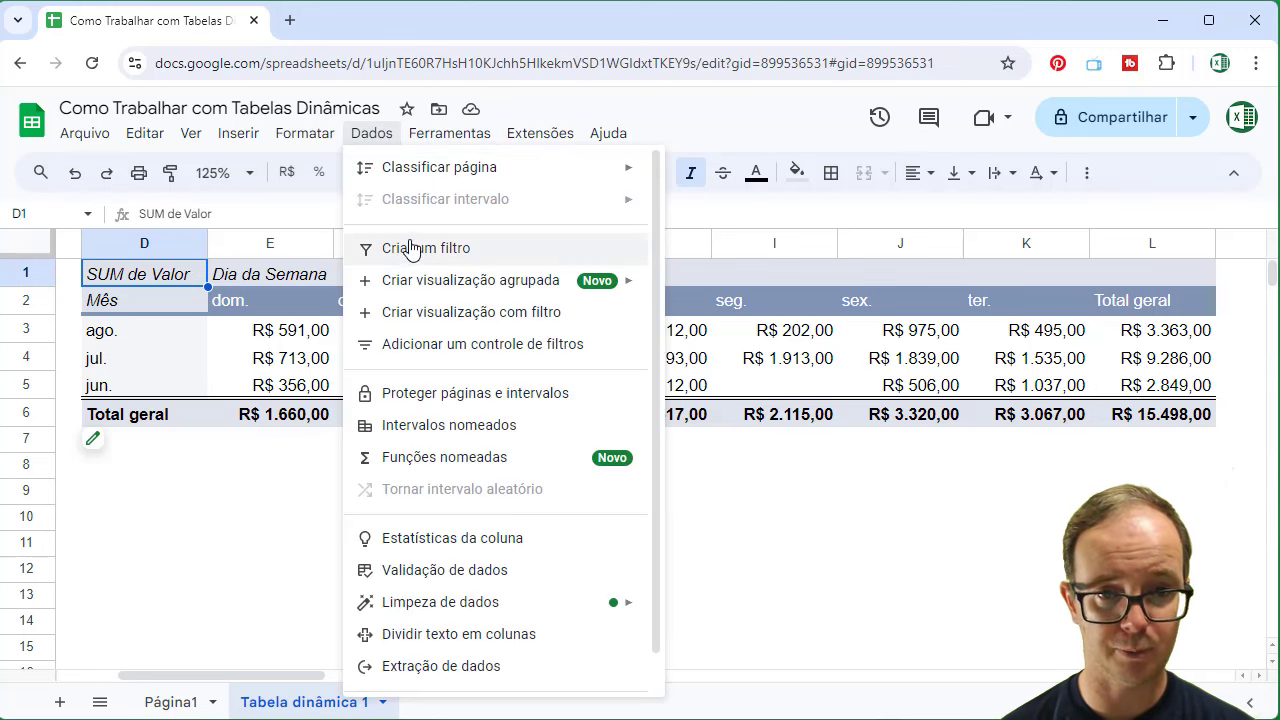
pyautogui.click(435, 346)
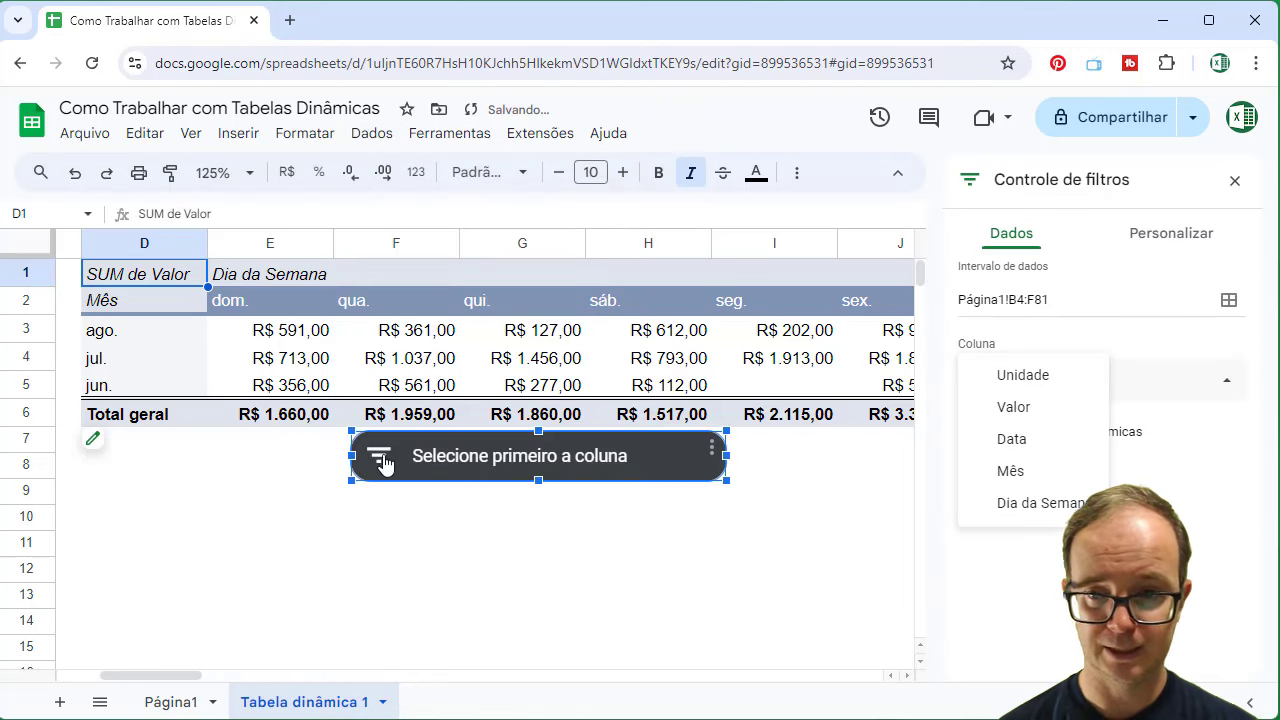
pyautogui.click(1012, 380)
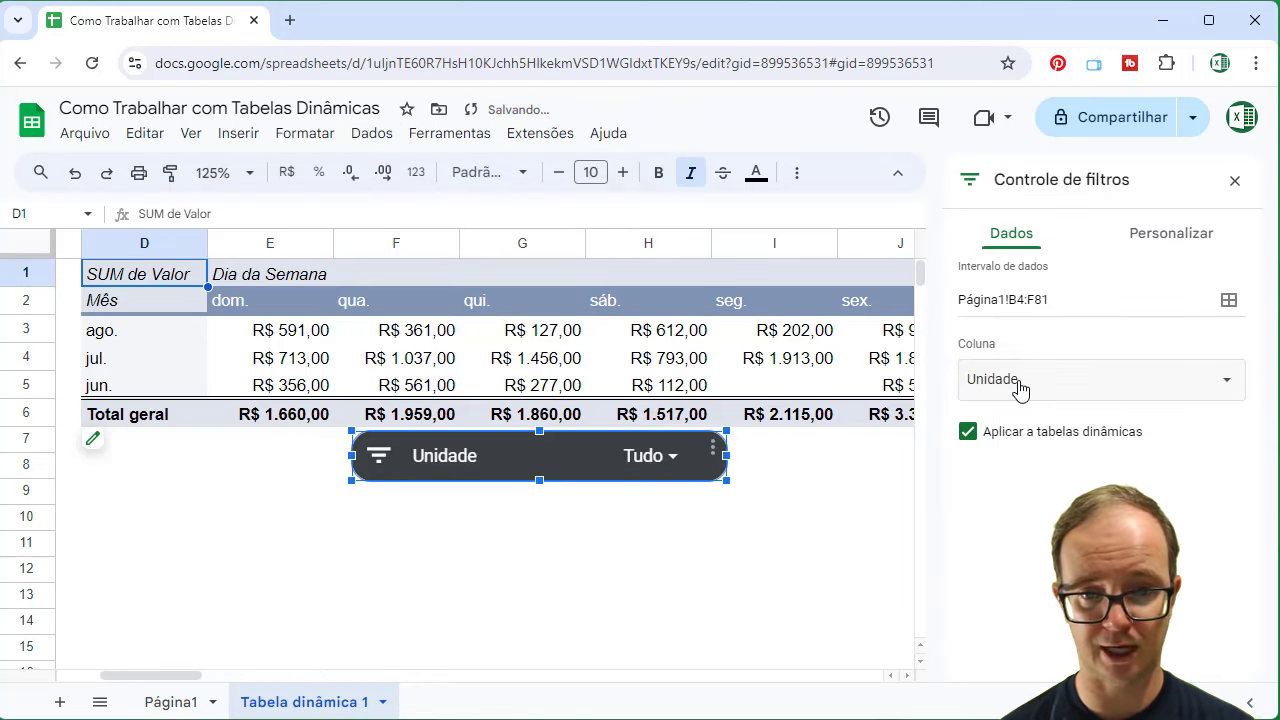
pyautogui.moveTo(497, 460); pyautogui.dragTo(511, 496)
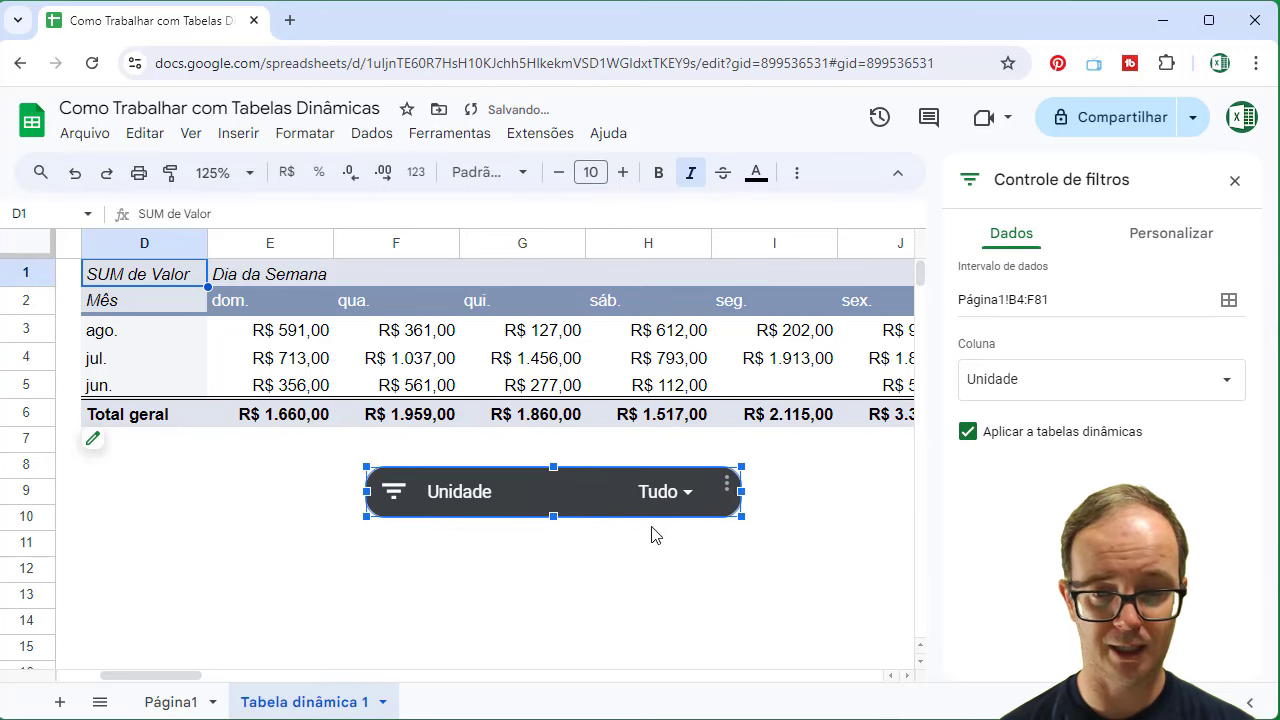
pyautogui.click(689, 510)
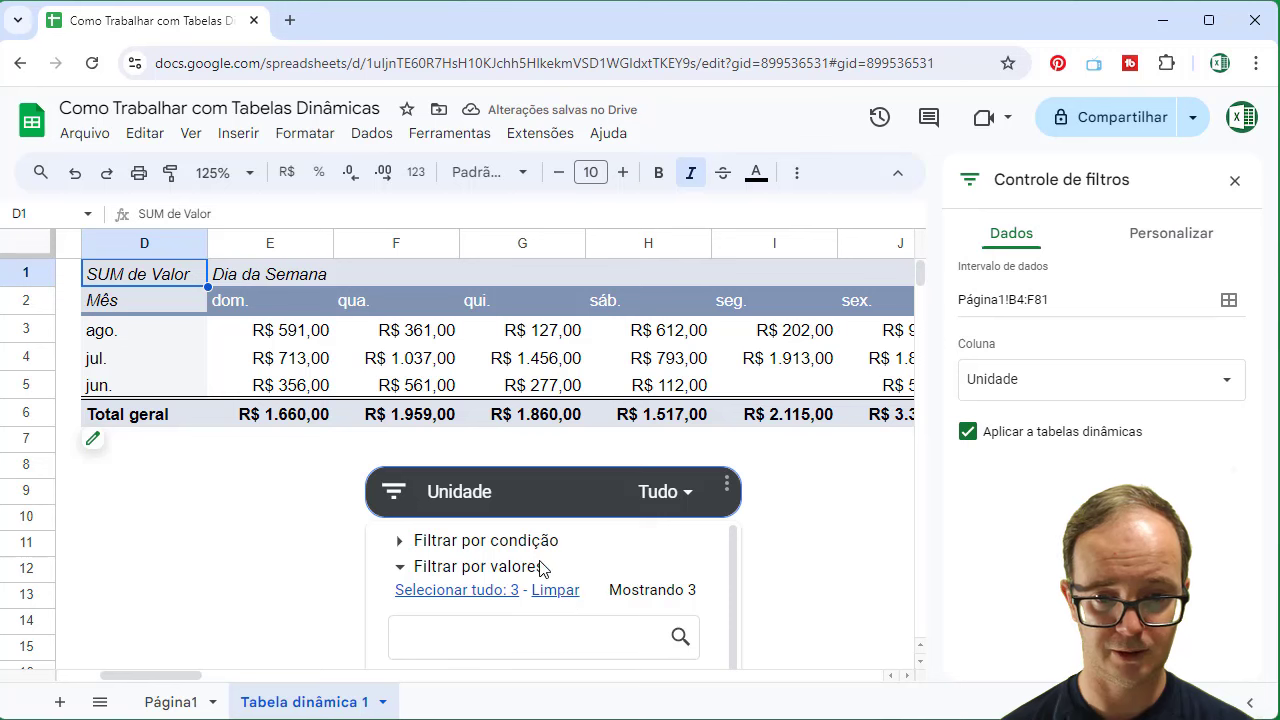
pyautogui.scroll(-1, 540, 566)
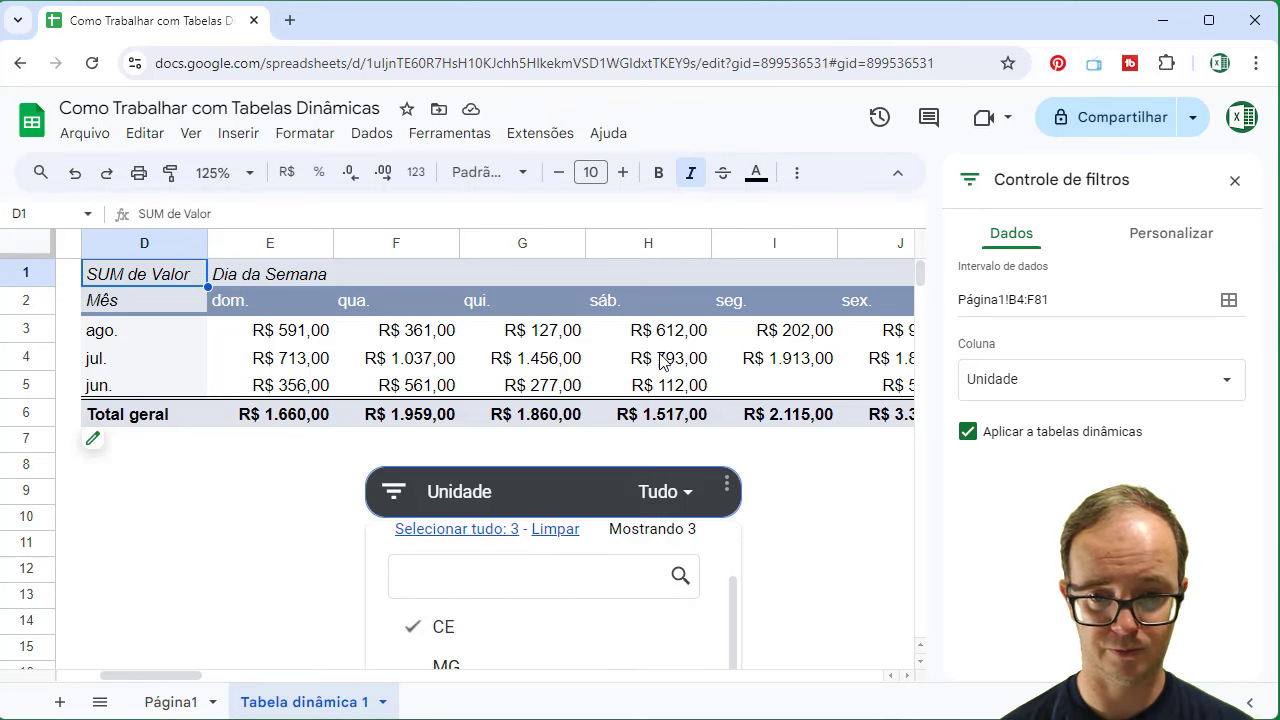
pyautogui.click(1235, 183)
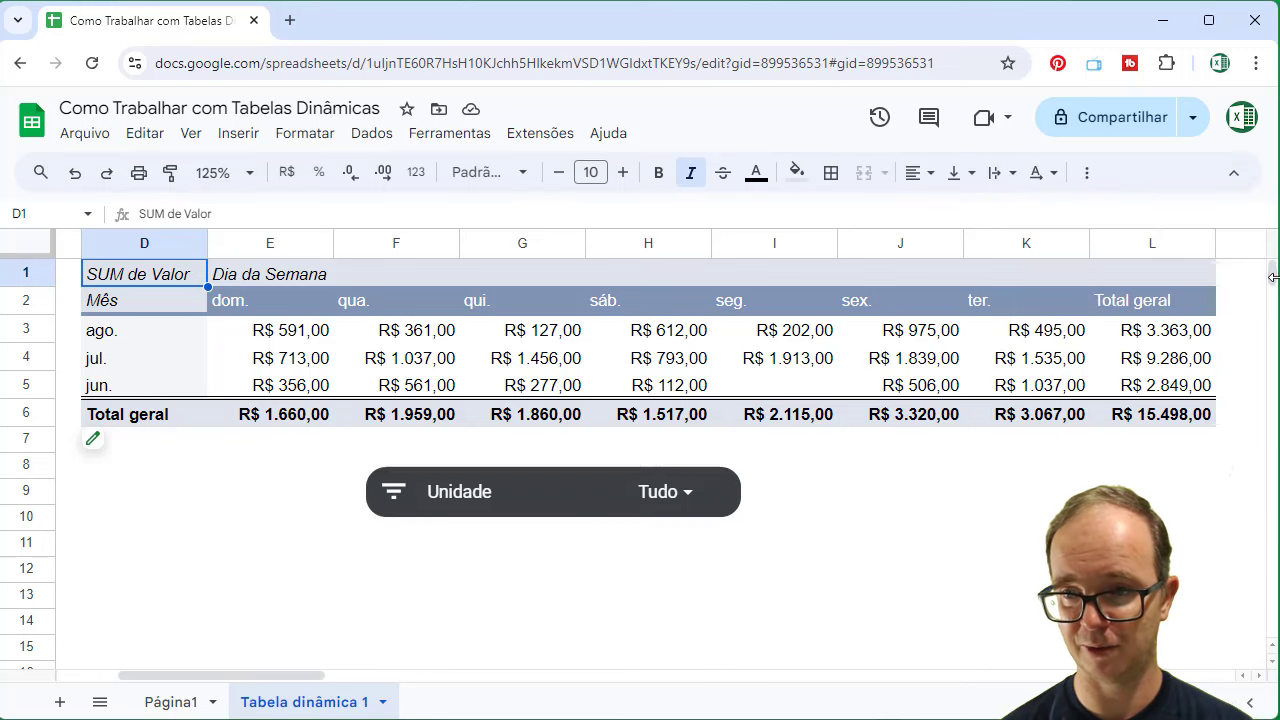
# - Use the Unidade filter control to show only SP by deselecting CE and MG
pyautogui.moveTo(1272, 274); pyautogui.dragTo(1273, 274)
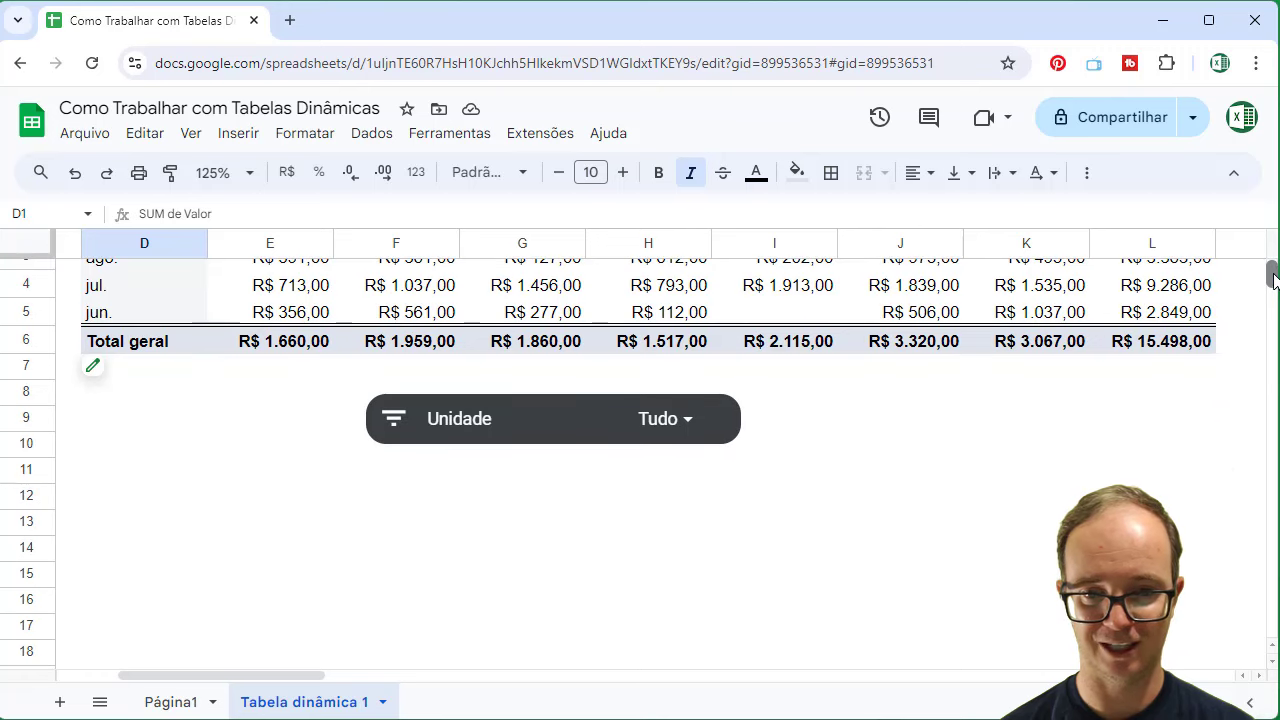
pyautogui.click(670, 419)
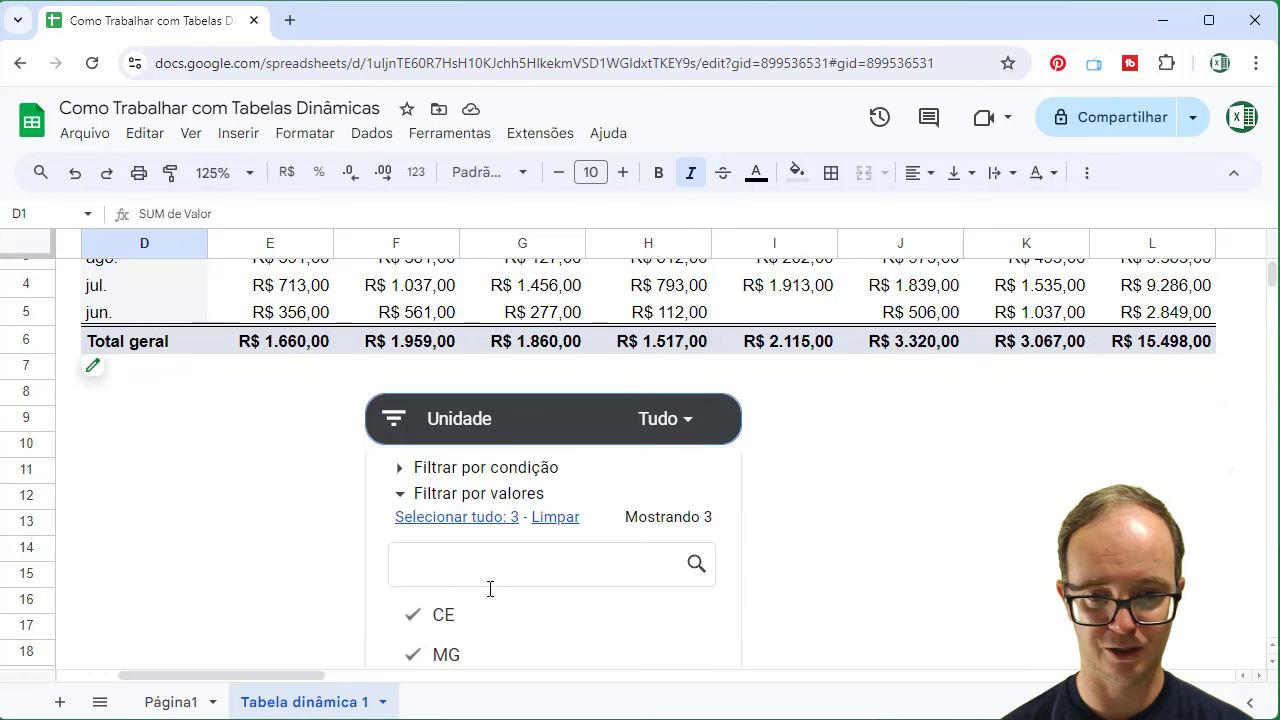
pyautogui.scroll(-4, 820, 634)
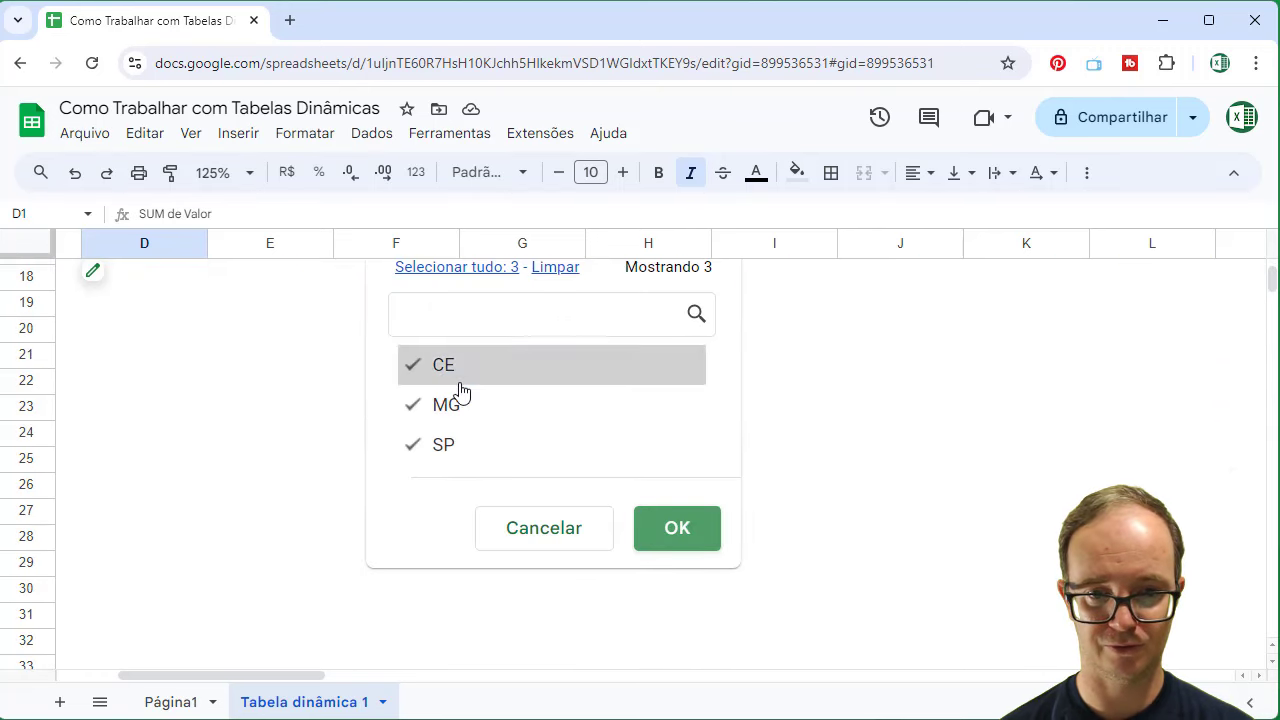
pyautogui.click(435, 378)
pyautogui.click(425, 410)
pyautogui.click(680, 546)
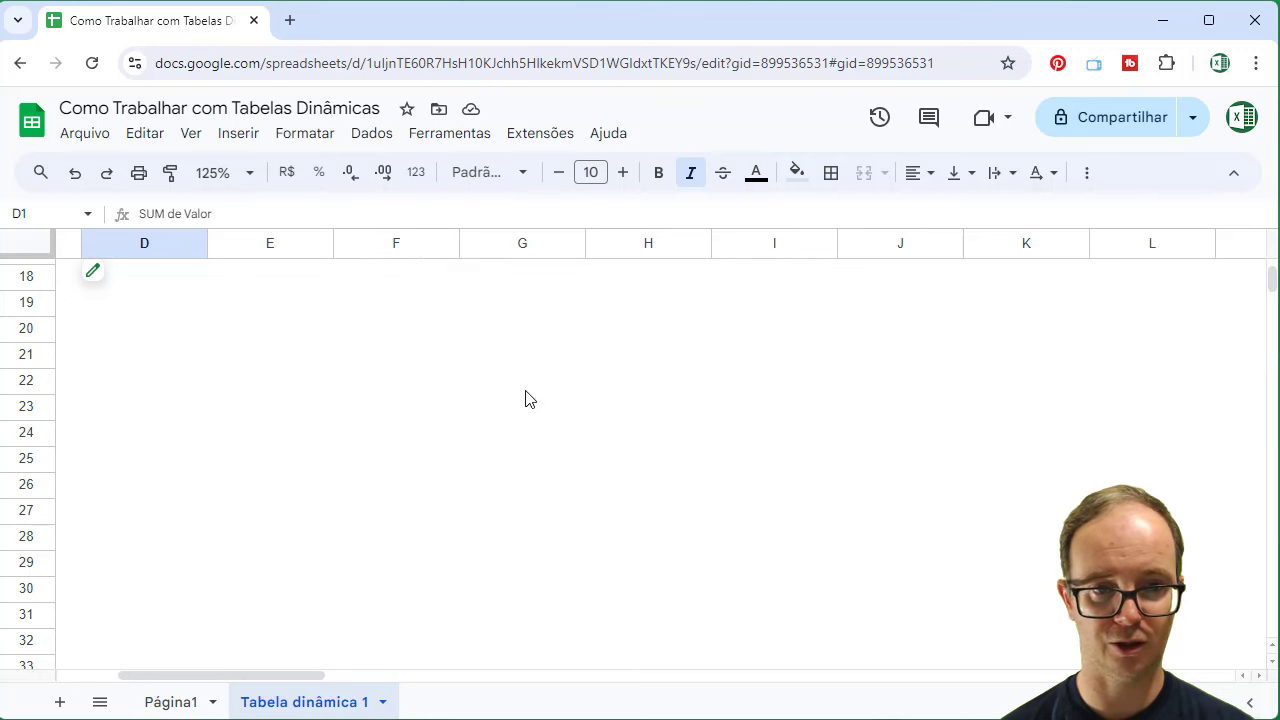
# - Set the sheet zoom to 100%
pyautogui.click(249, 172)
pyautogui.click(240, 307)
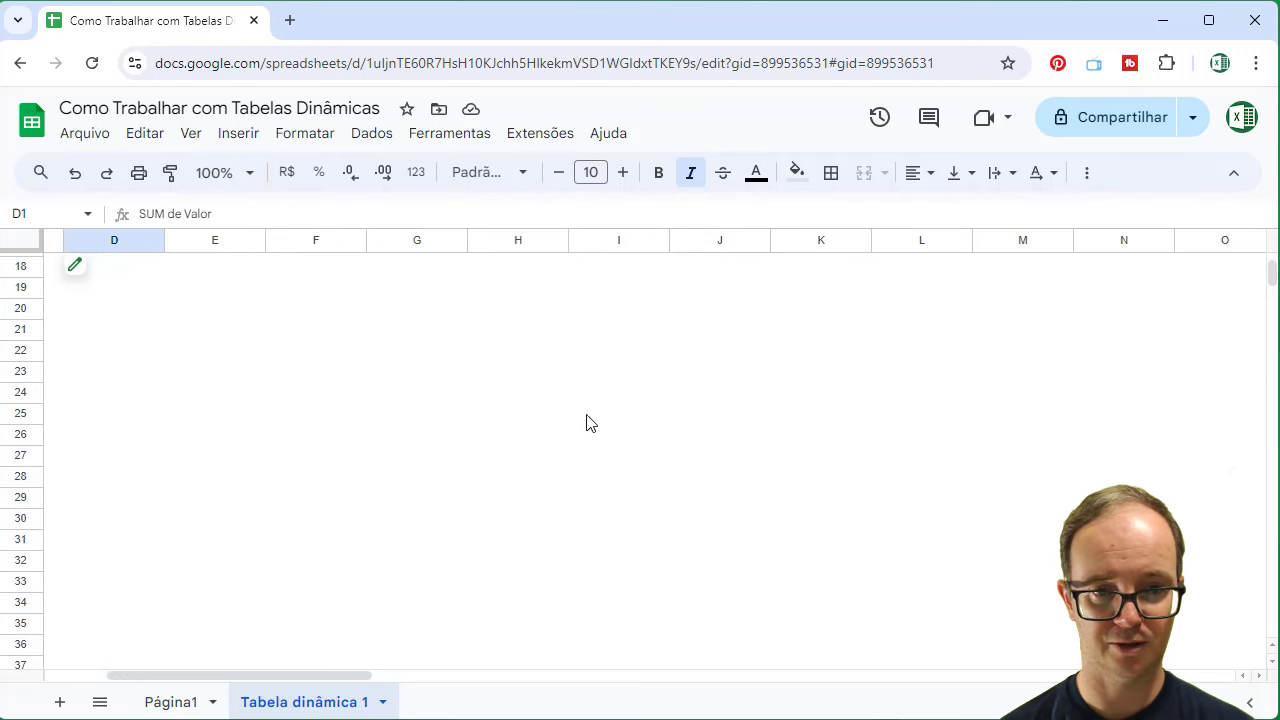
pyautogui.scroll(6, 620, 427)
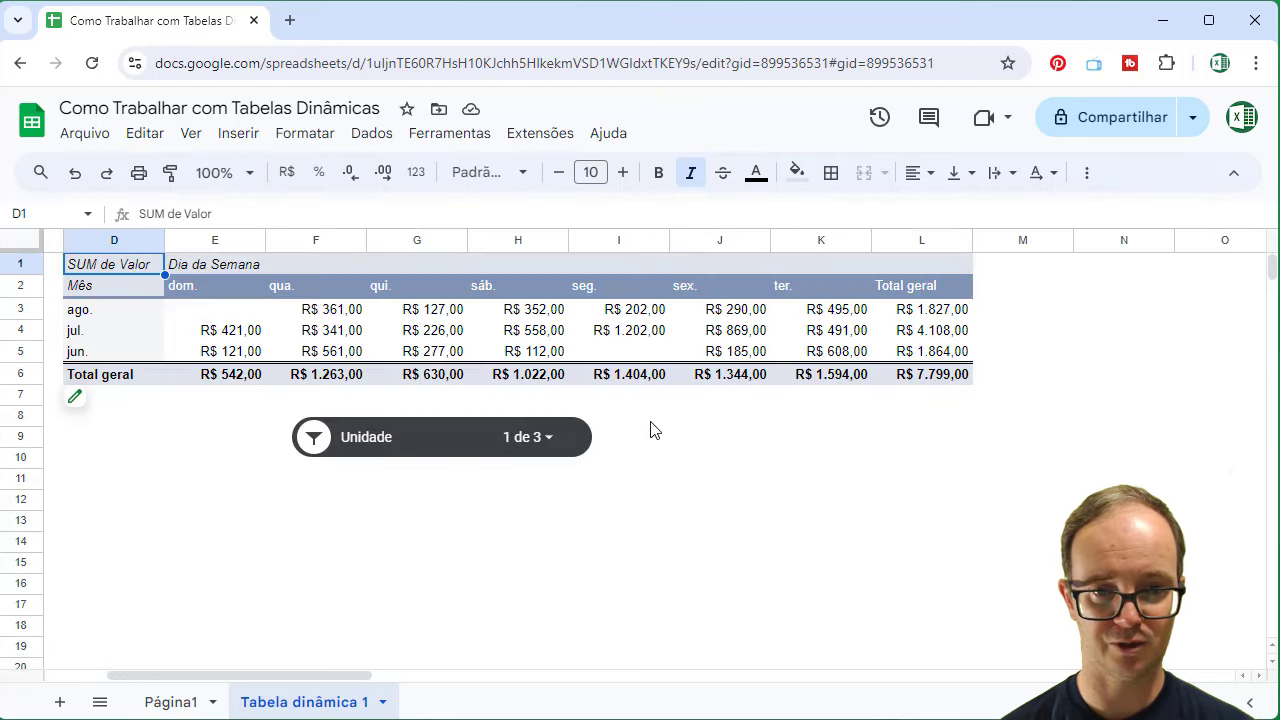
# - Include CE alongside SP in the Unidade filter control
pyautogui.click(550, 440)
pyautogui.click(365, 626)
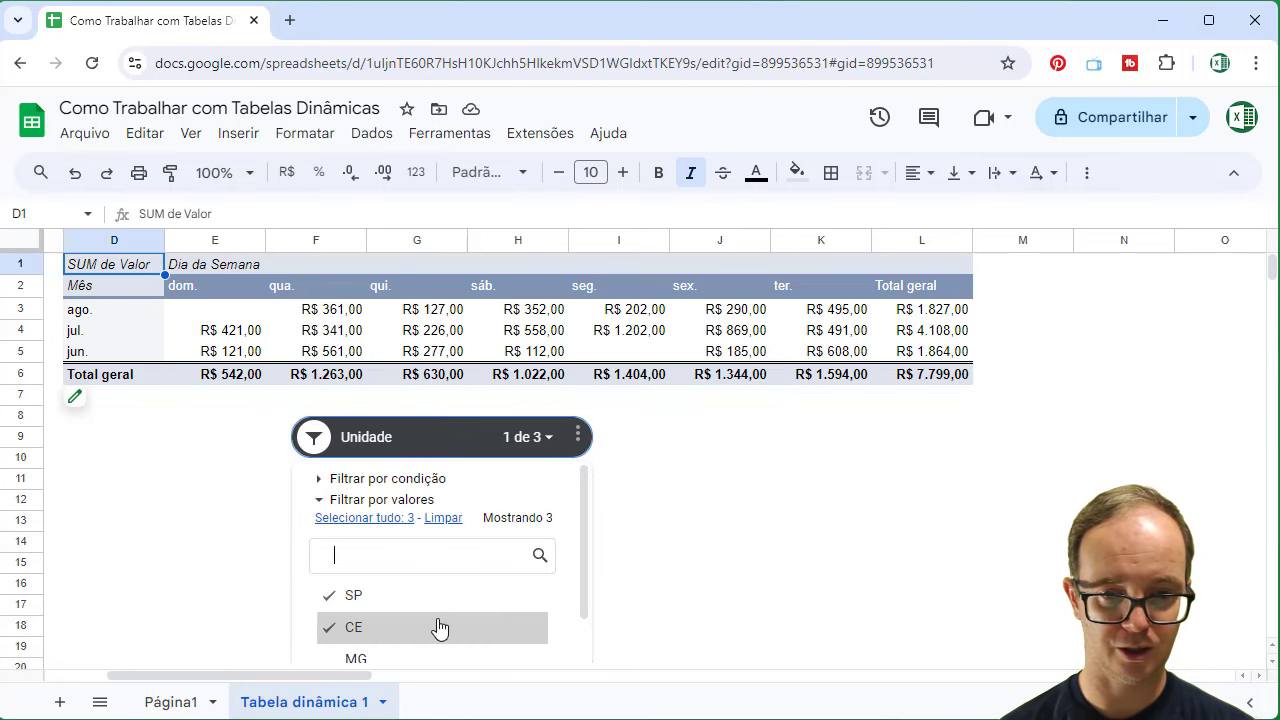
pyautogui.scroll(-2, 437, 629)
pyautogui.click(512, 640)
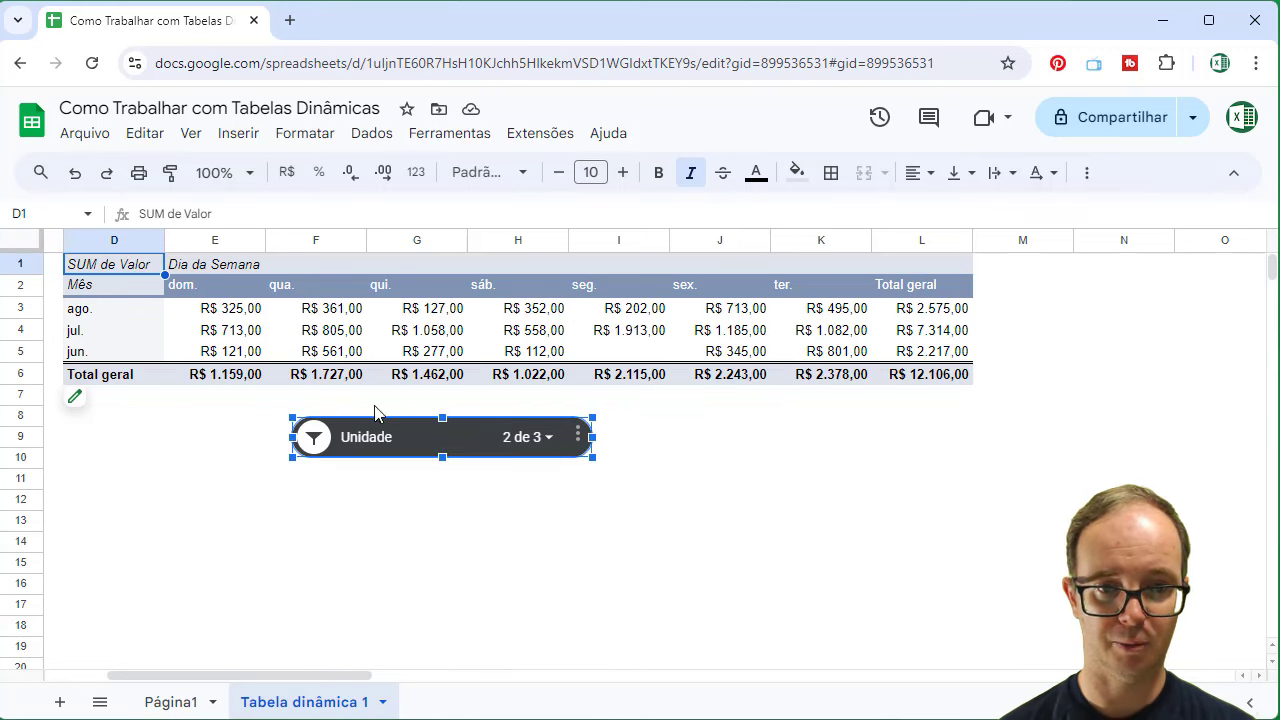
# - Set the Unidade filter control to show only MG and move the control to the right of the pivot table
pyautogui.click(548, 440)
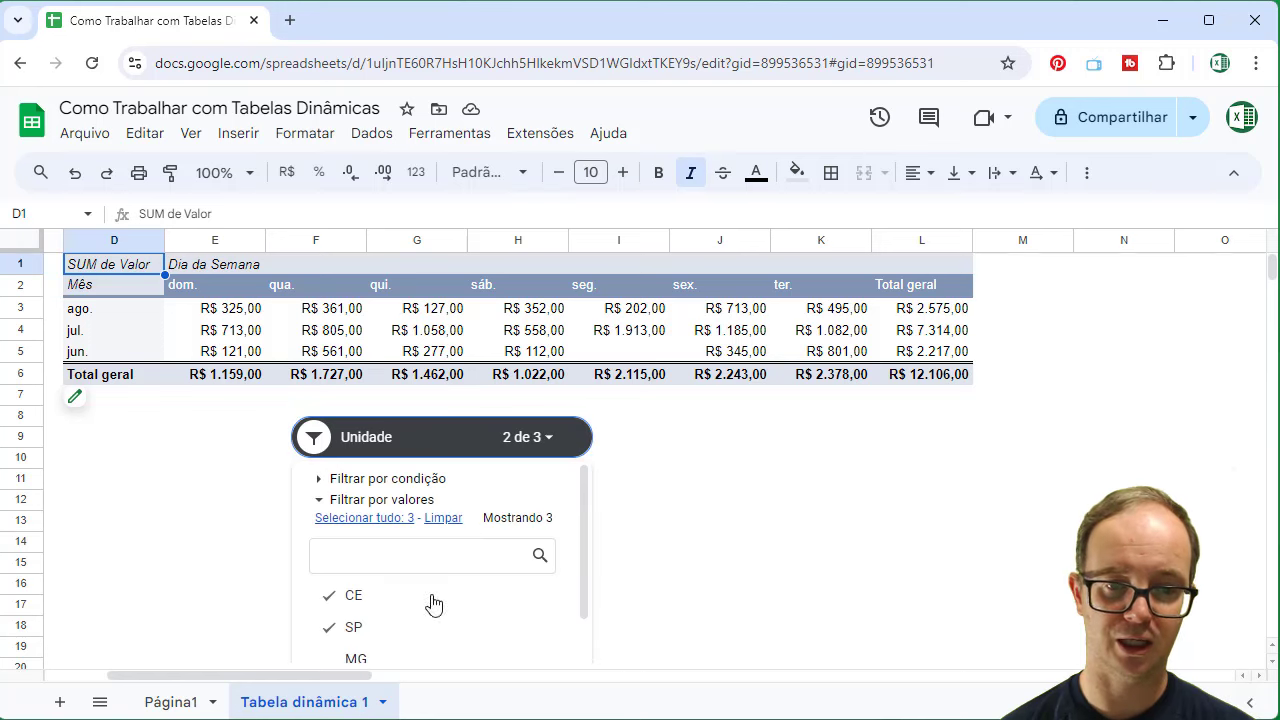
pyautogui.click(335, 600)
pyautogui.scroll(-2, 444, 600)
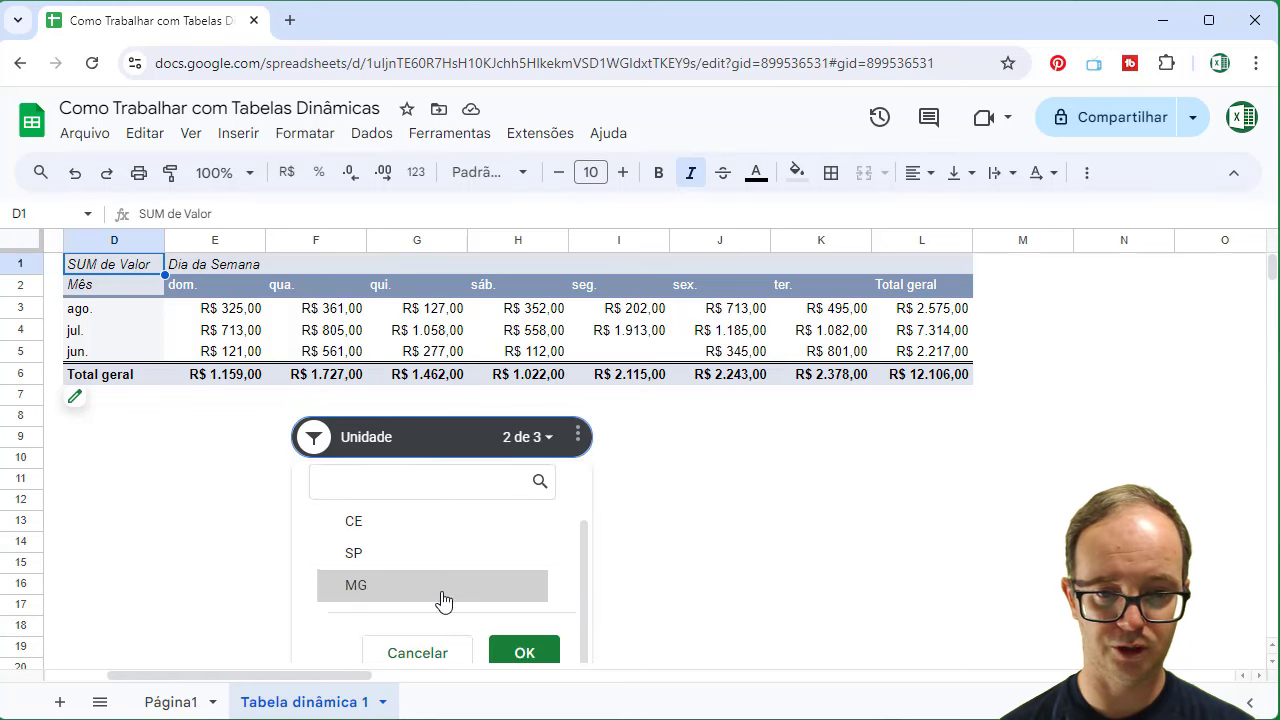
pyautogui.click(337, 588)
pyautogui.click(514, 648)
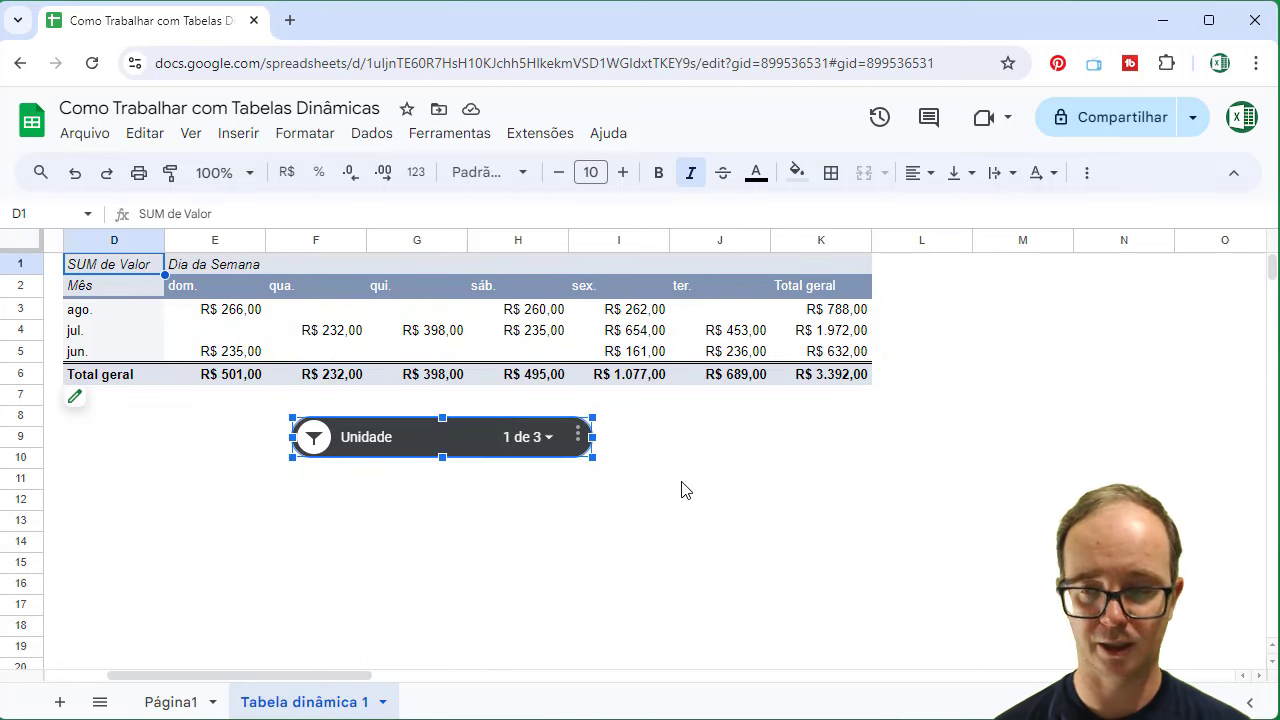
pyautogui.moveTo(395, 452); pyautogui.dragTo(1040, 305)
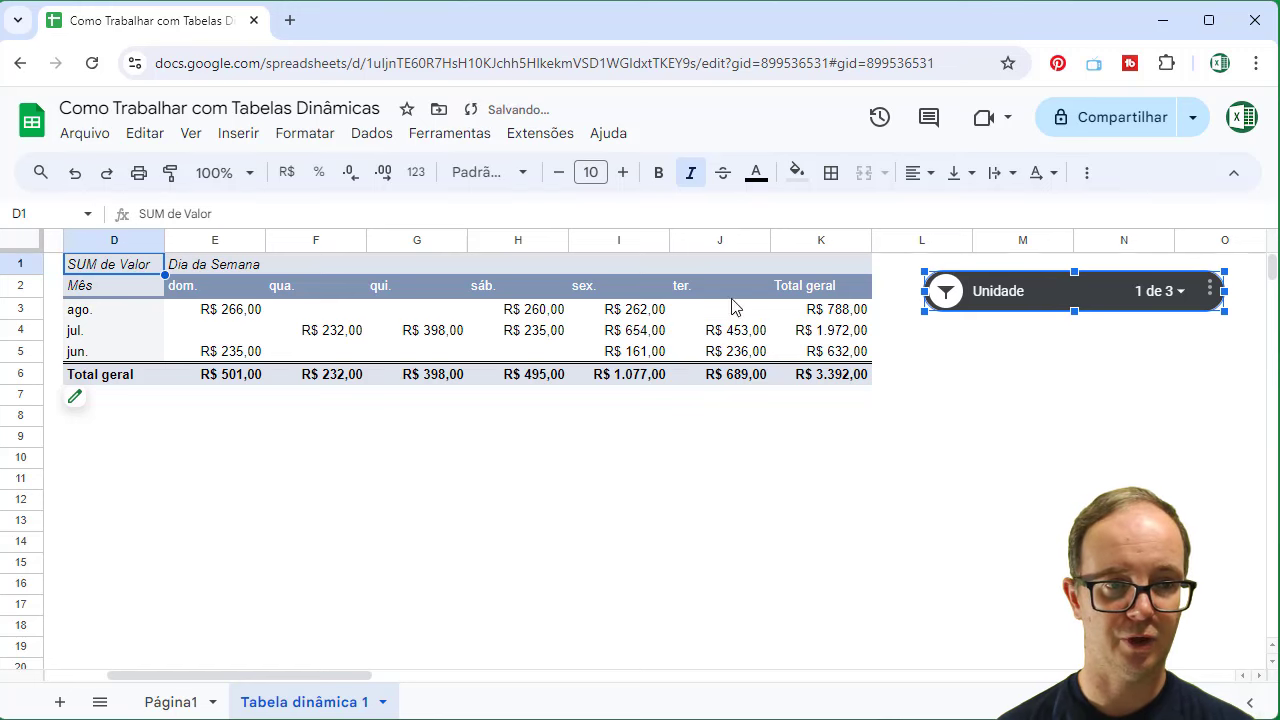
# - Insert a blank row above row 1 and increase its height to about three times the default
pyautogui.click(26, 266)
pyautogui.rightClick(26, 266)
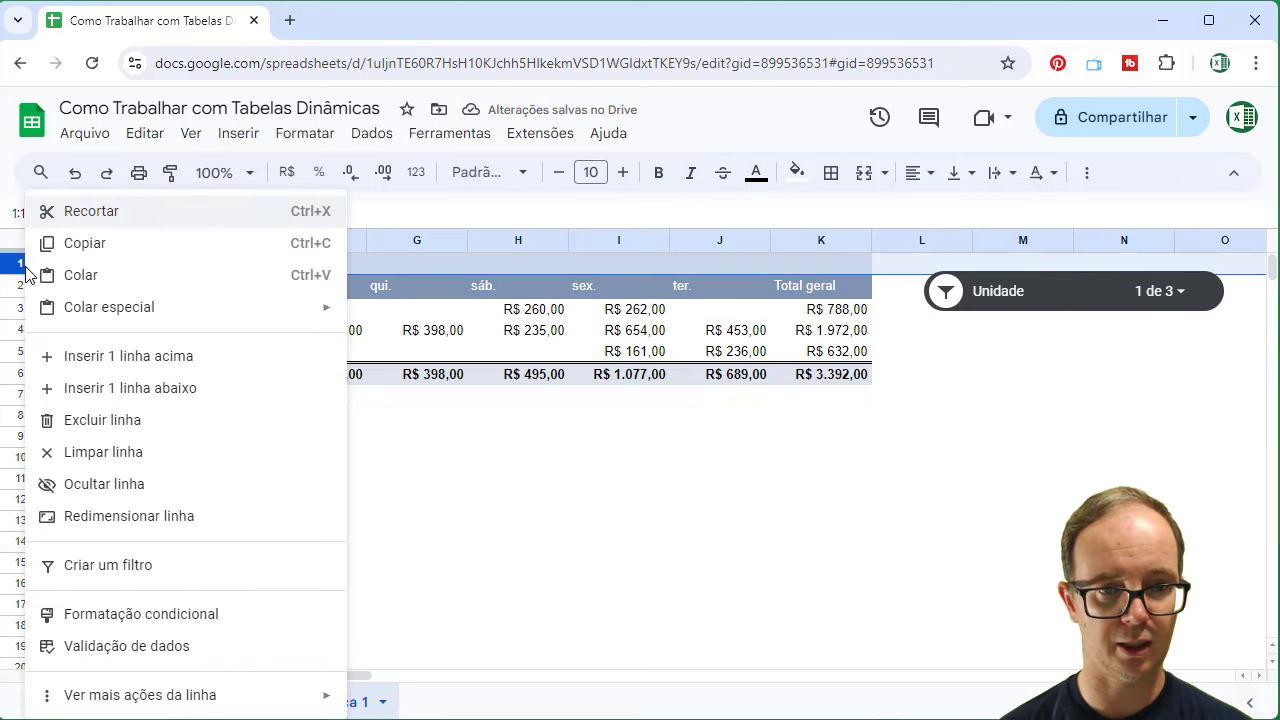
pyautogui.click(102, 362)
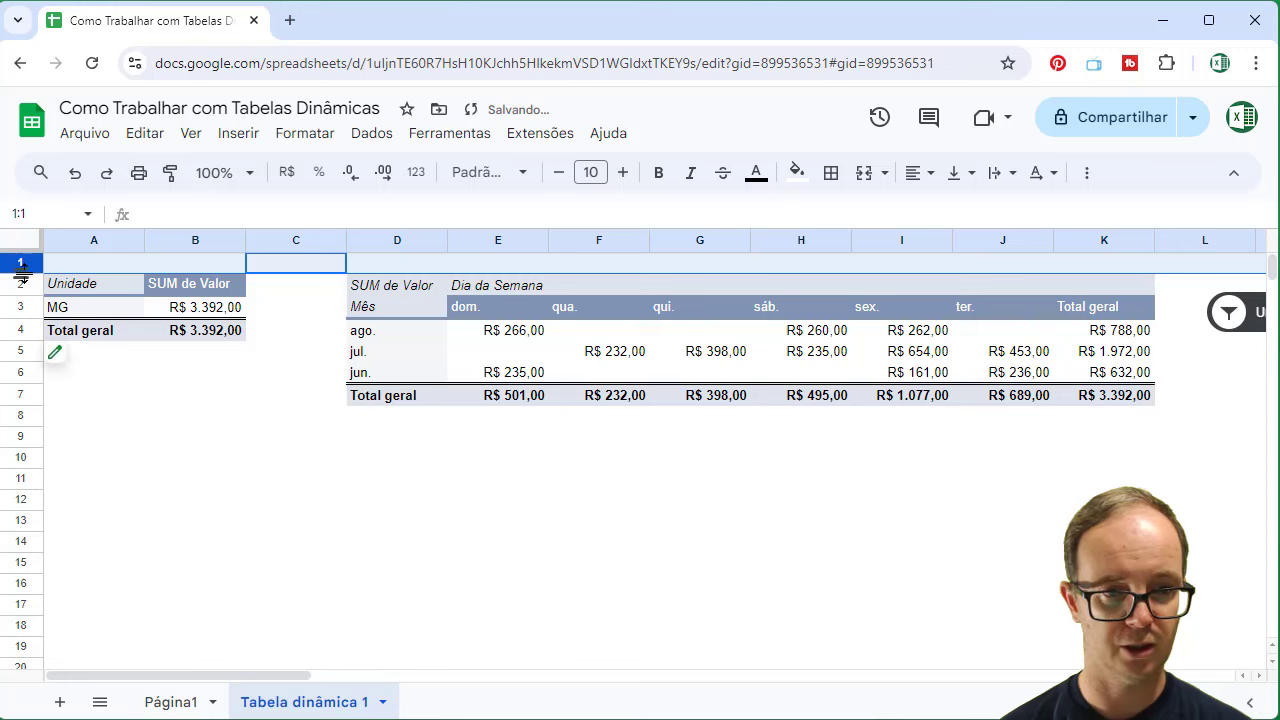
pyautogui.moveTo(20, 271); pyautogui.dragTo(22, 313)
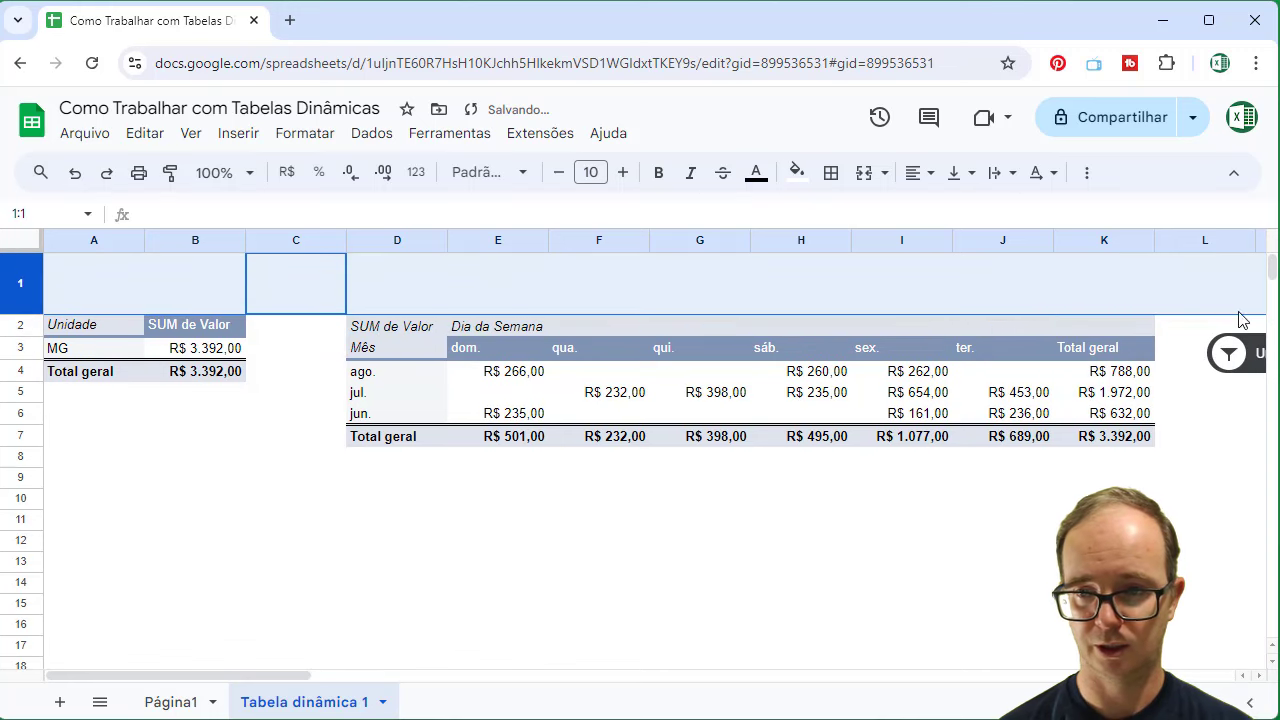
# - Move the Unidade filter control into the enlarged row 1, above the start of the month-by-weekday pivot table
pyautogui.click(1250, 366)
pyautogui.click(1230, 350)
pyautogui.moveTo(1230, 350); pyautogui.dragTo(384, 289)
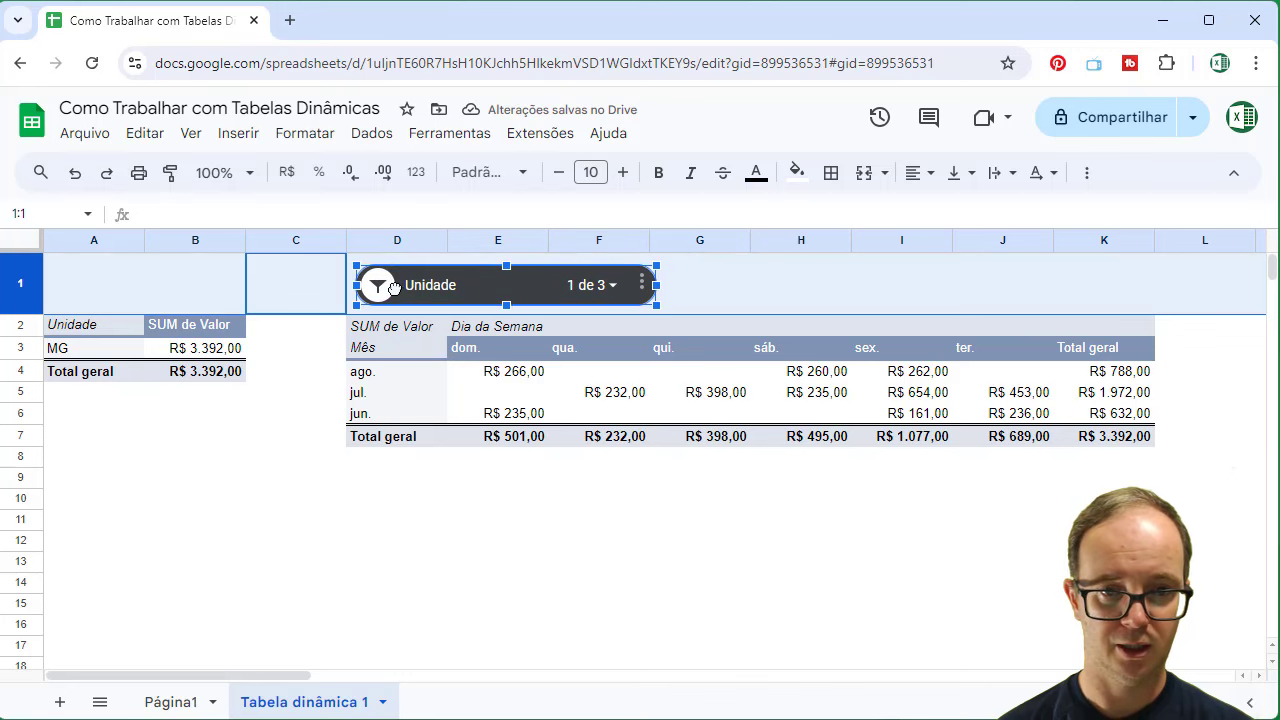
pyautogui.click(323, 397)
# - Set the Unidade filter control to show only CE in place of MG
pyautogui.click(567, 287)
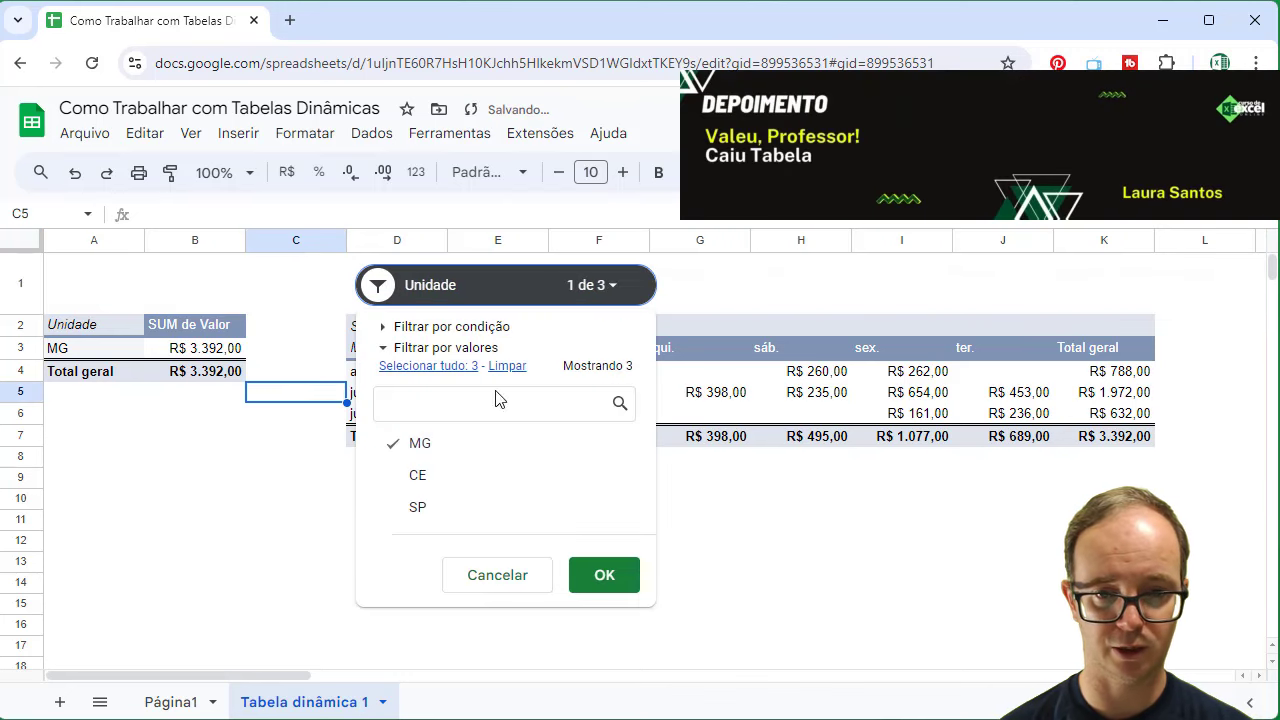
pyautogui.click(410, 445)
pyautogui.click(408, 476)
pyautogui.click(602, 576)
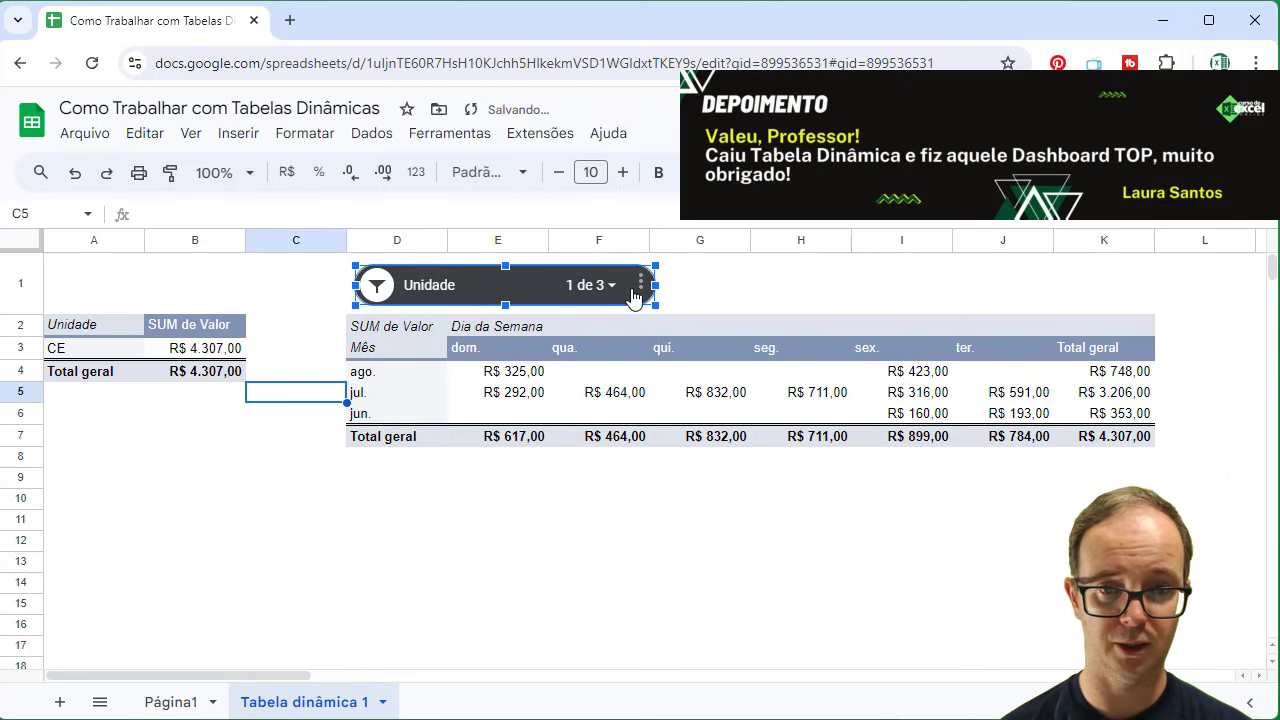
pyautogui.click(596, 286)
pyautogui.click(403, 456)
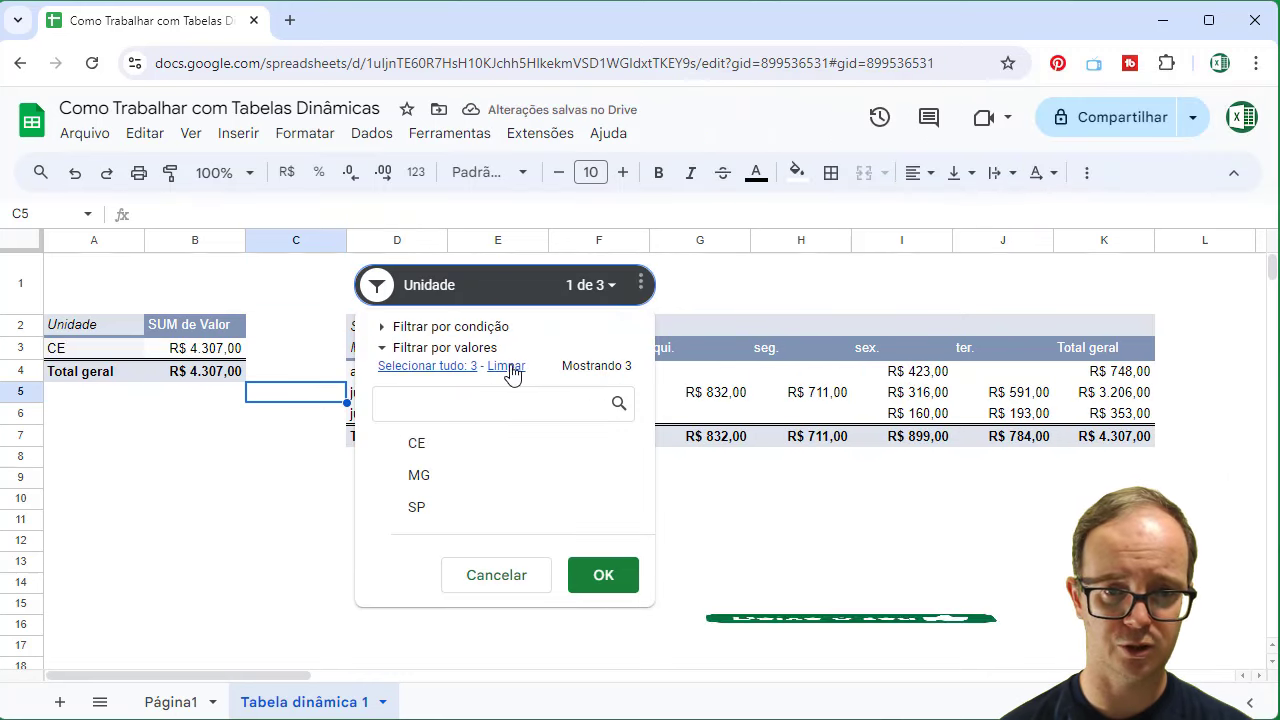
pyautogui.click(616, 292)
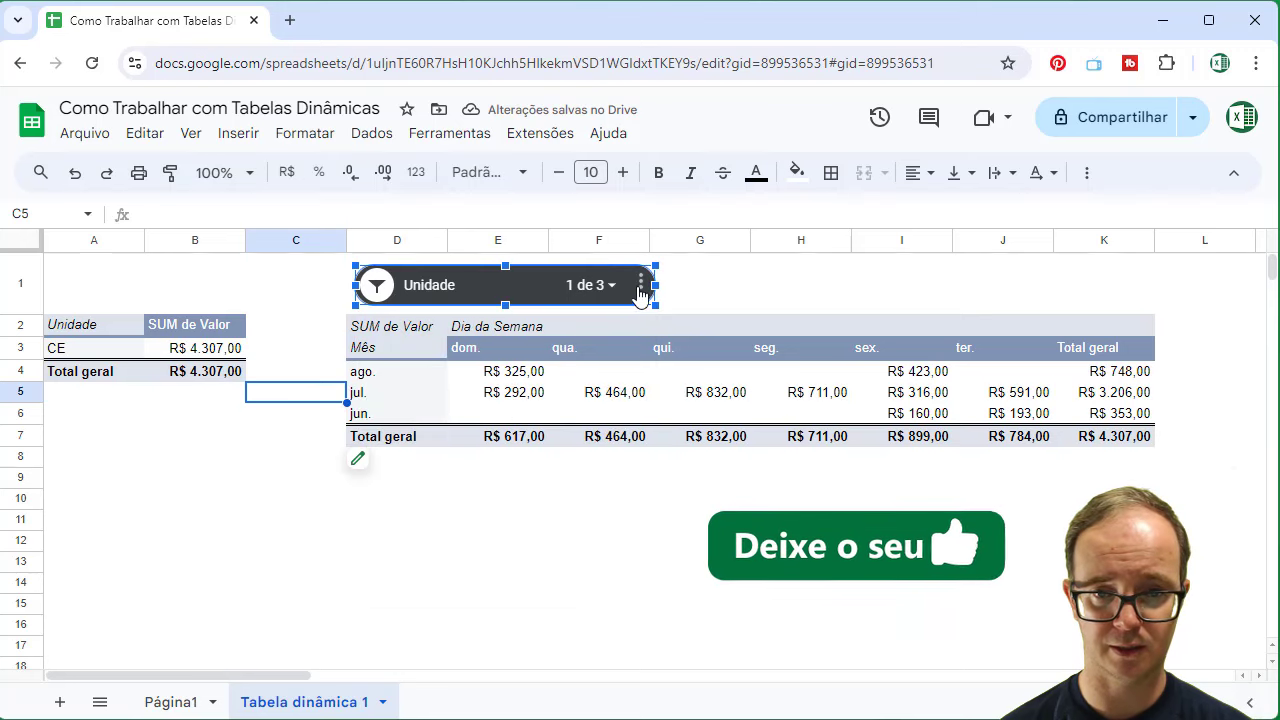
# - Switch the Unidade filter control from CE to show only SP
pyautogui.click(592, 286)
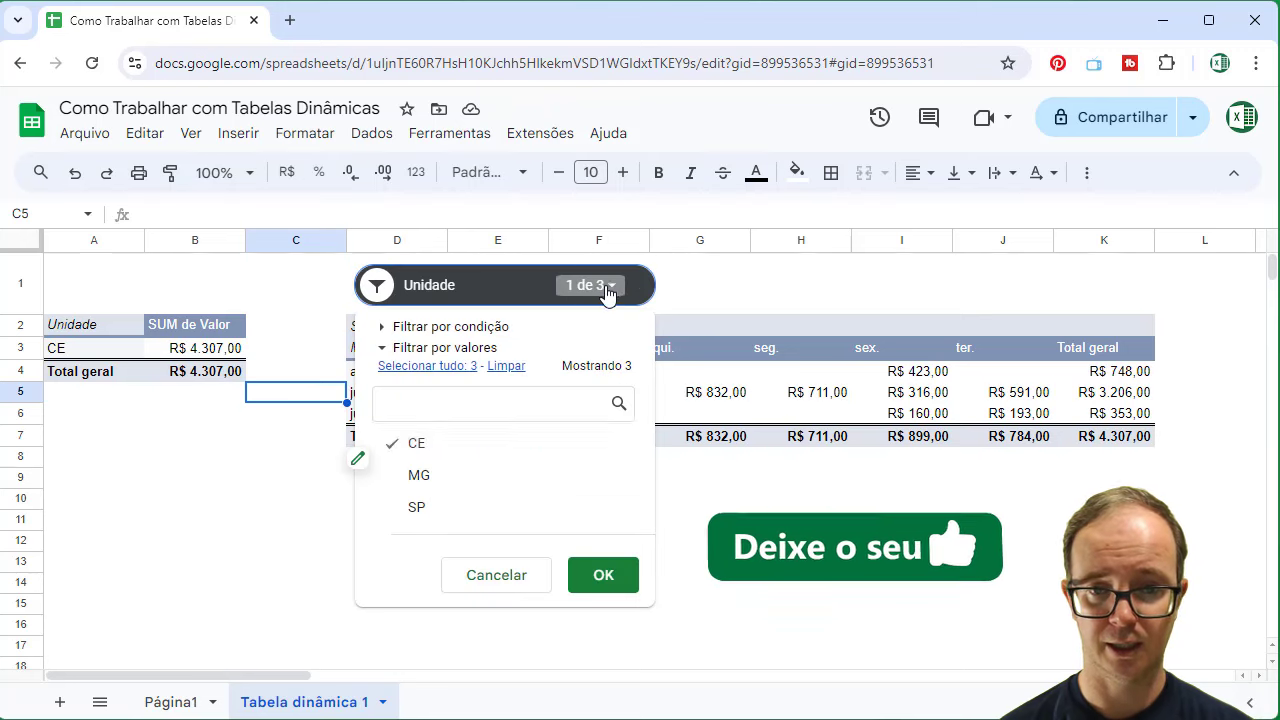
pyautogui.click(400, 443)
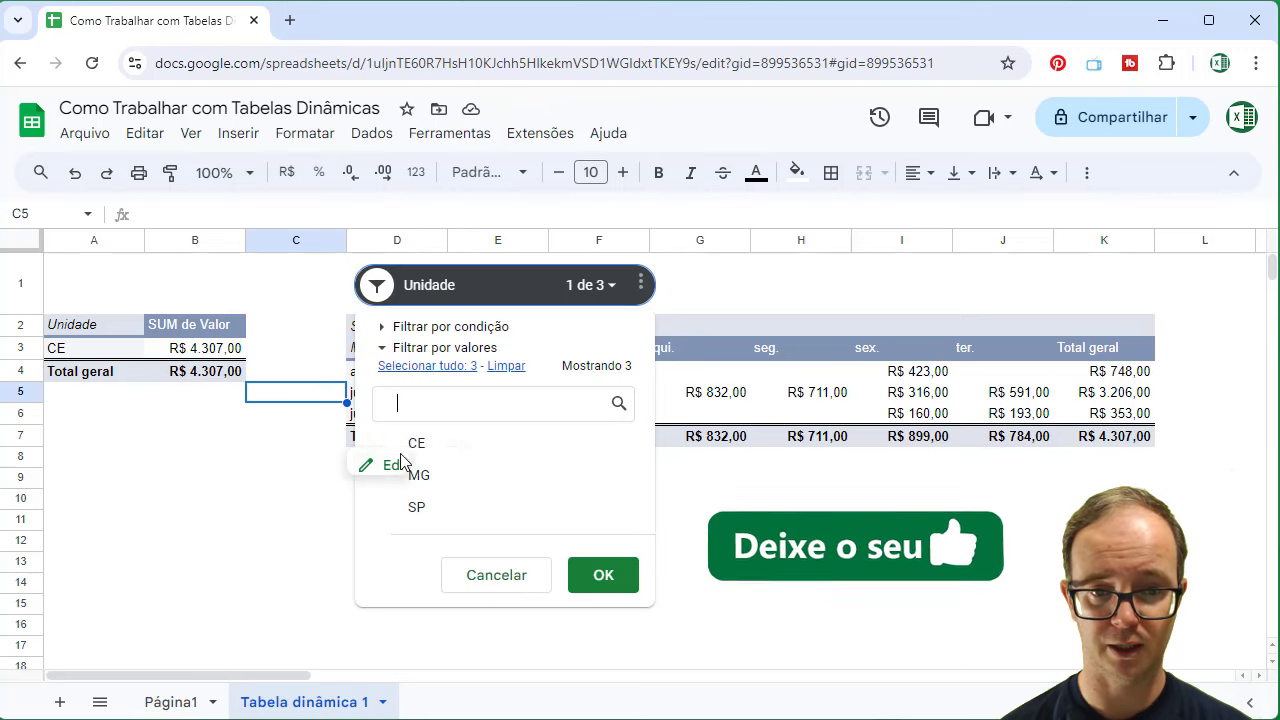
pyautogui.click(604, 575)
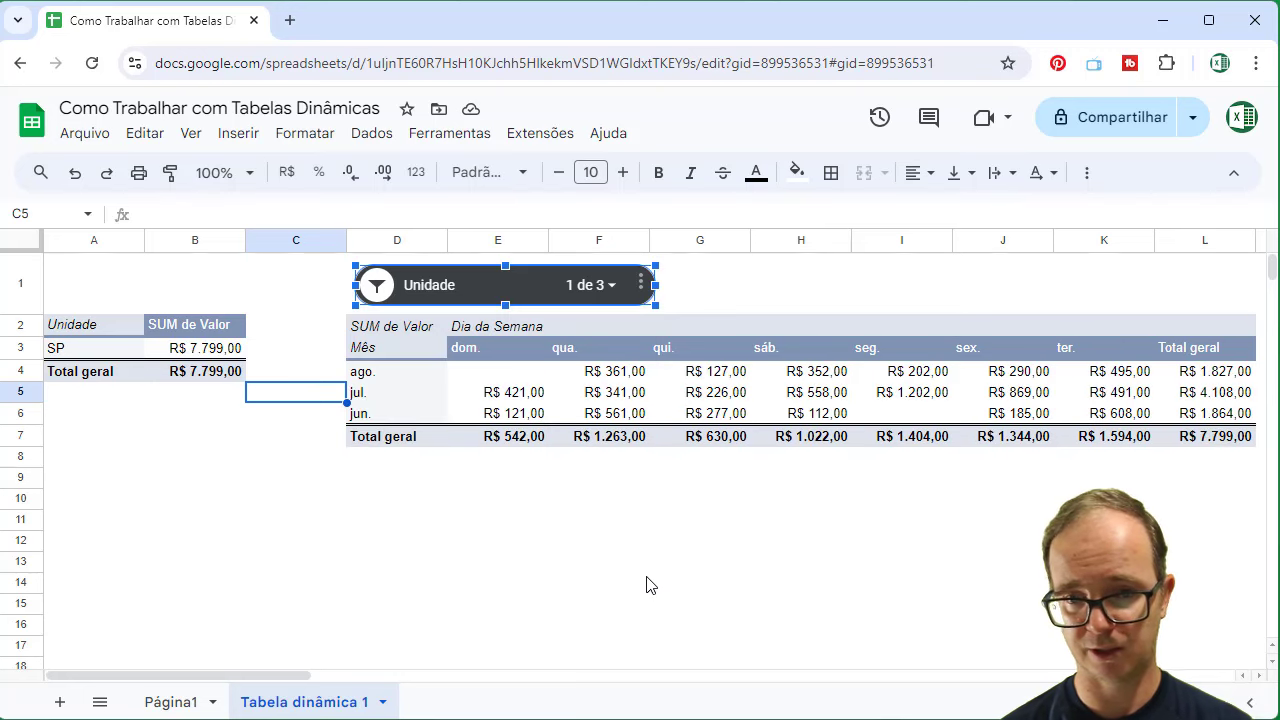